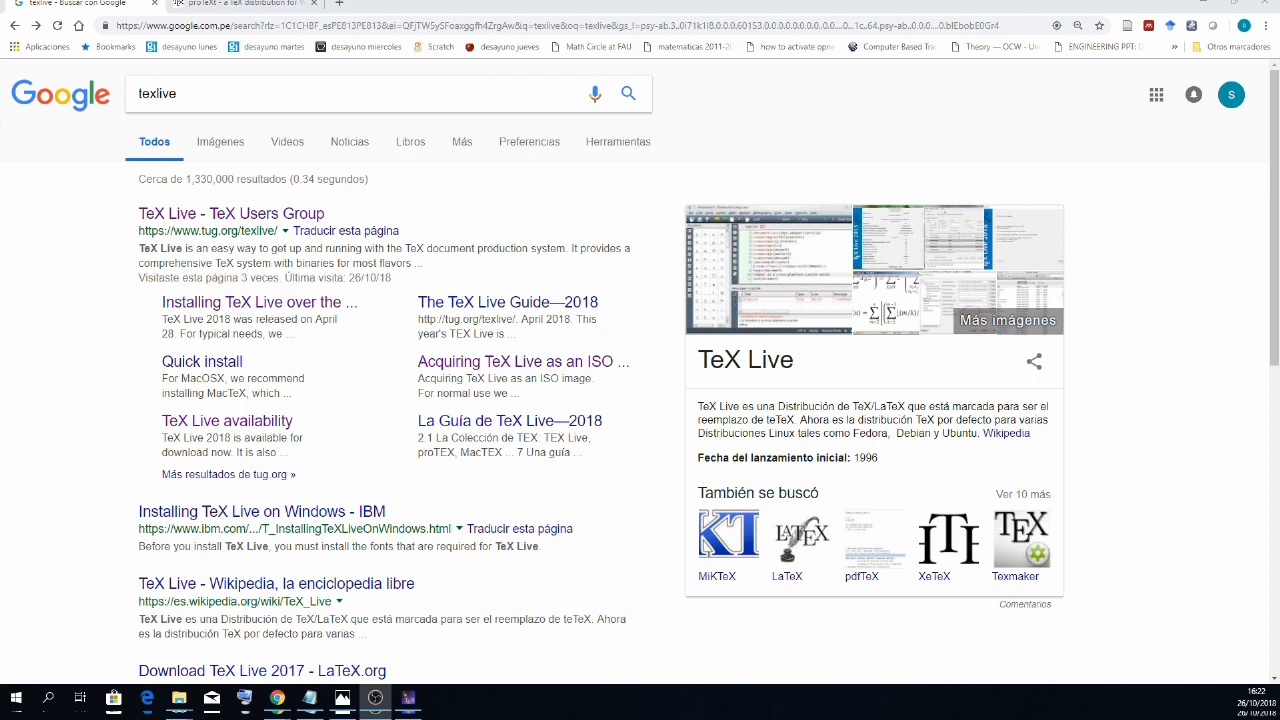
# - Review the Google results for texlive and view the proTeXt distribution page open in the other tab
pyautogui.moveTo(178, 93); pyautogui.dragTo(139, 93)
pyautogui.click(203, 95)
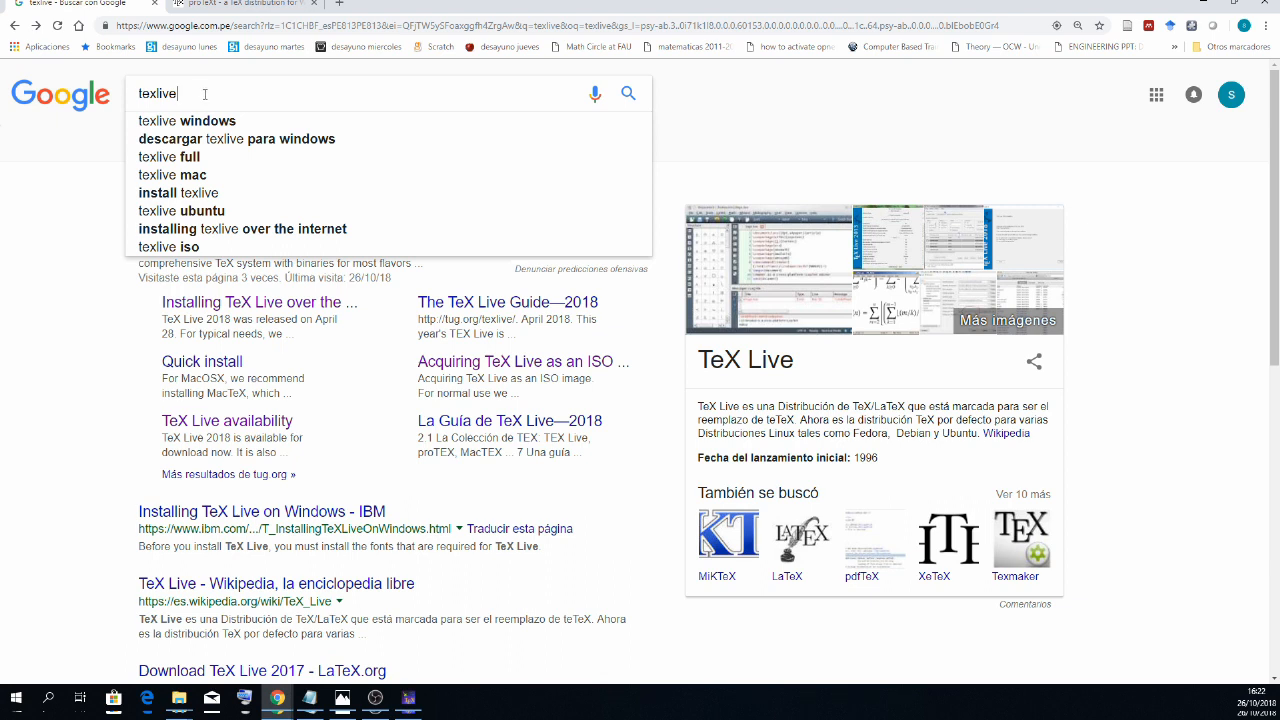
pyautogui.moveTo(199, 96); pyautogui.dragTo(138, 96)
pyautogui.click(238, 8)
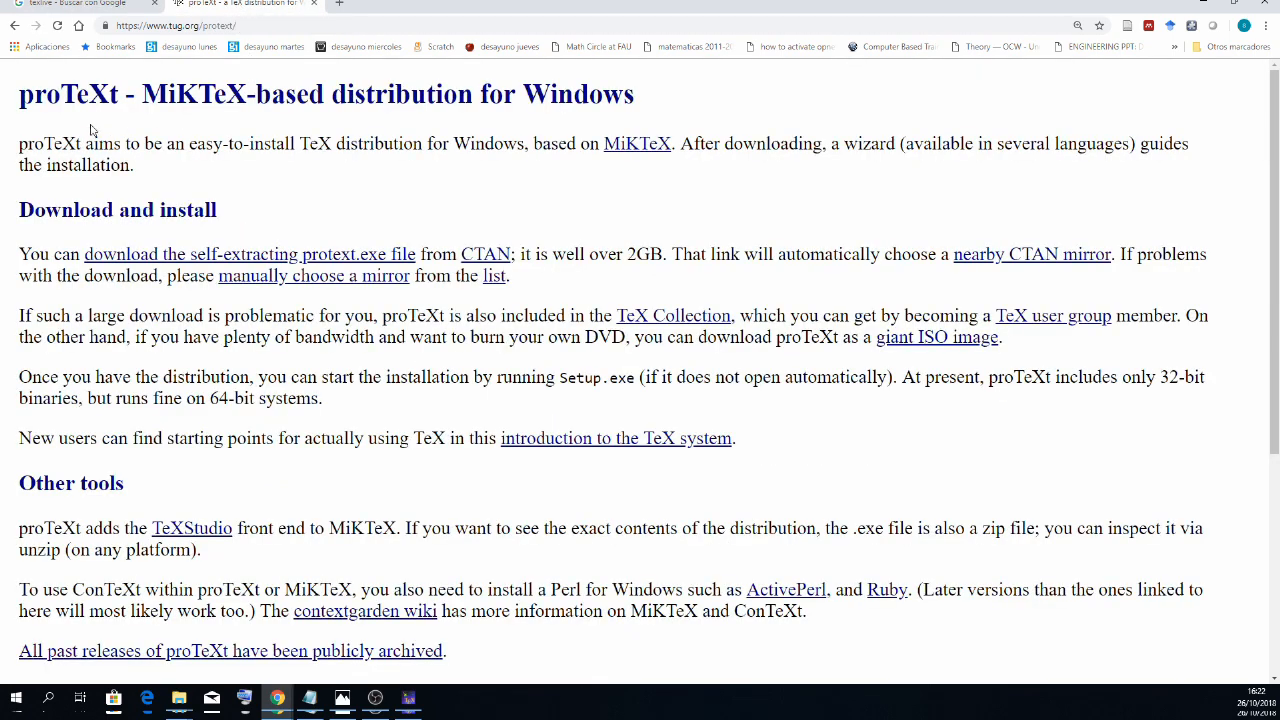
pyautogui.click(82, 4)
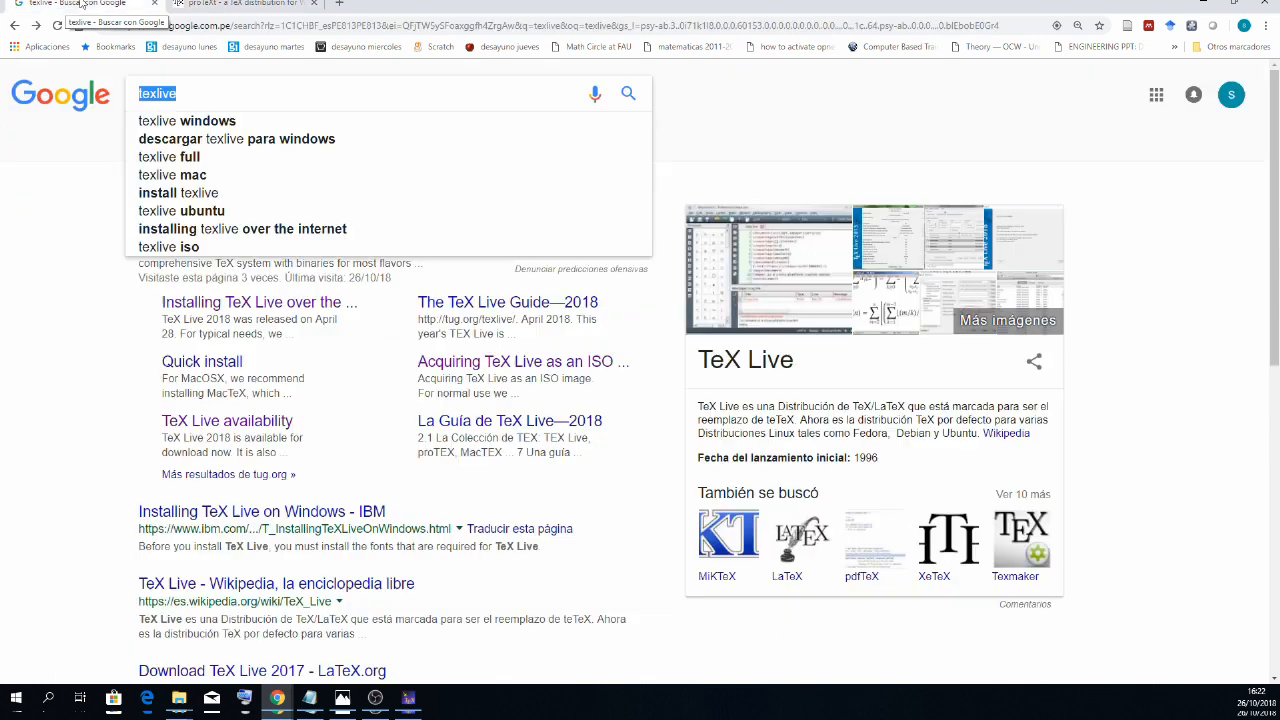
pyautogui.click(180, 104)
pyautogui.click(40, 308)
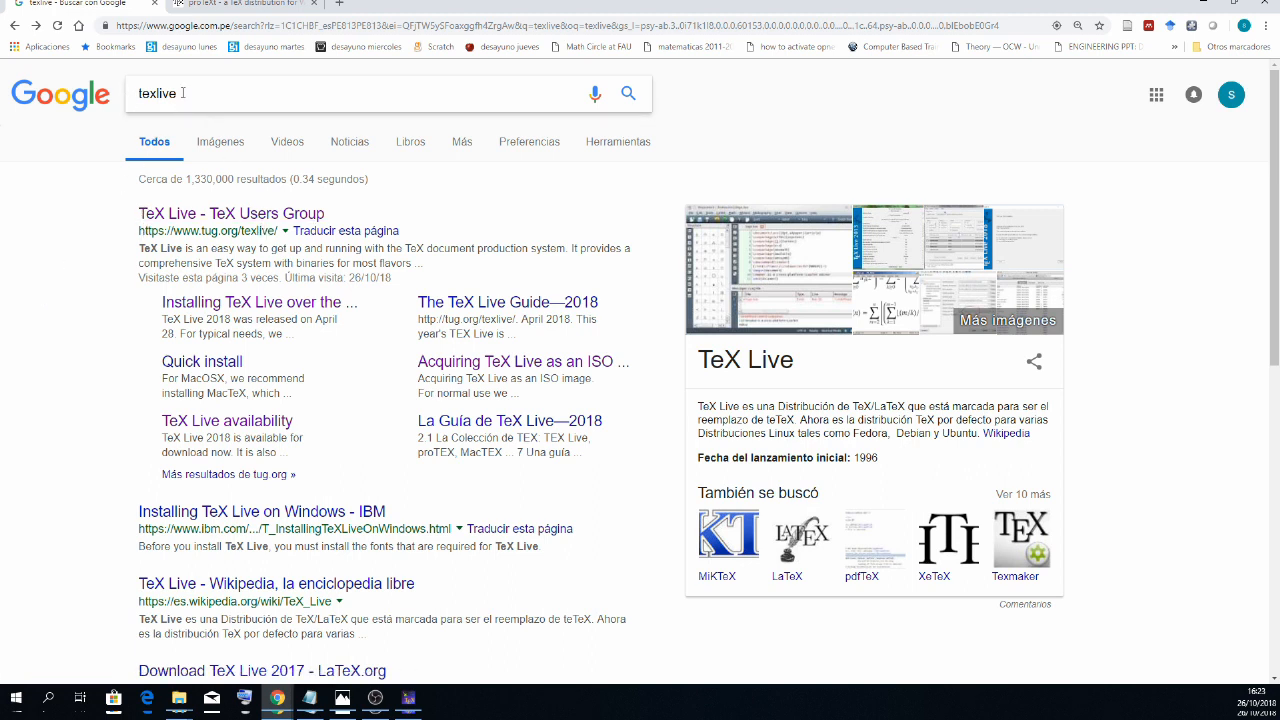
pyautogui.moveTo(181, 95); pyautogui.dragTo(138, 97)
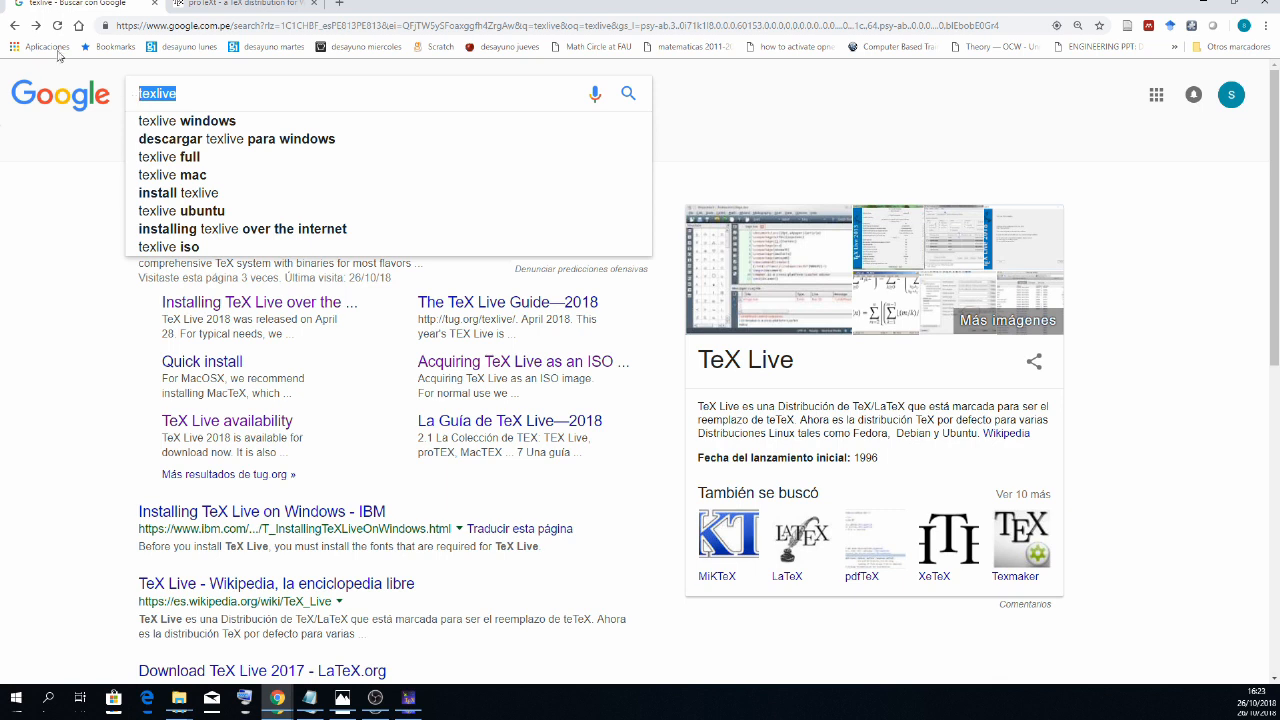
pyautogui.click(54, 307)
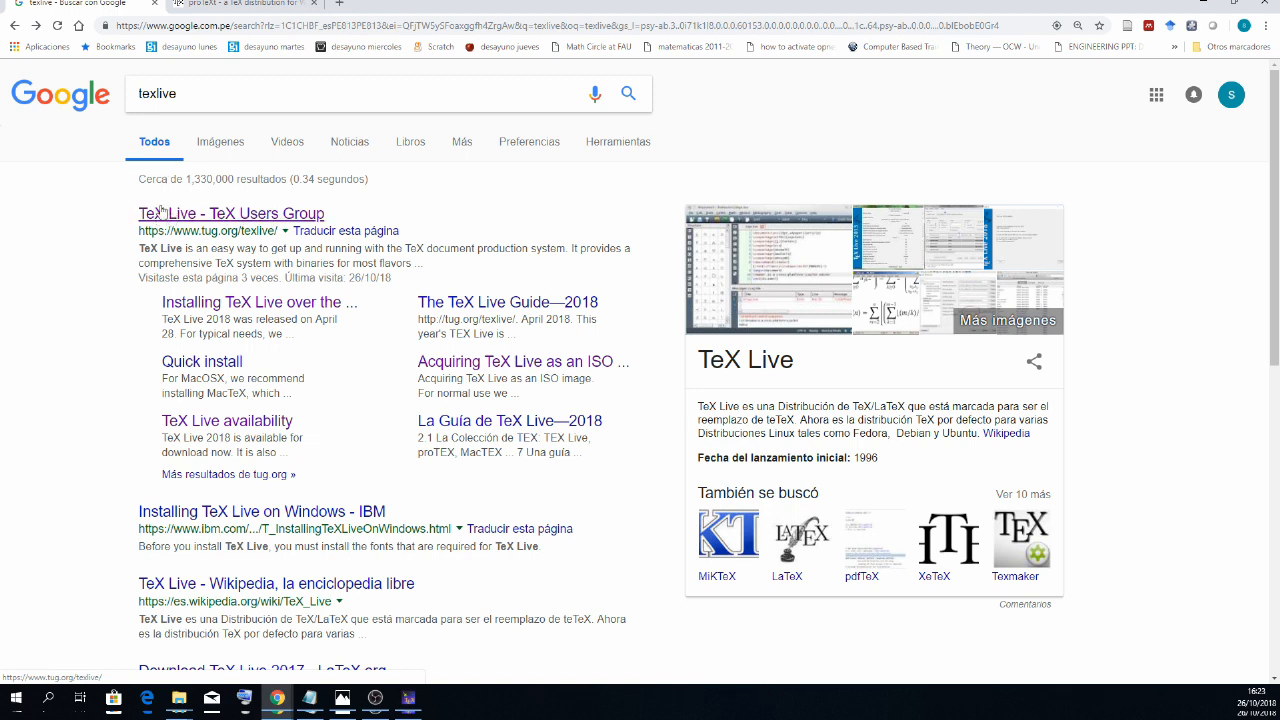
# - Follow TeX Live's other installation methods to the ctan.dcc.uchile.cl/systems/texlive/Images directory and check the address and the size of texlive2018.iso
pyautogui.click(38, 27)
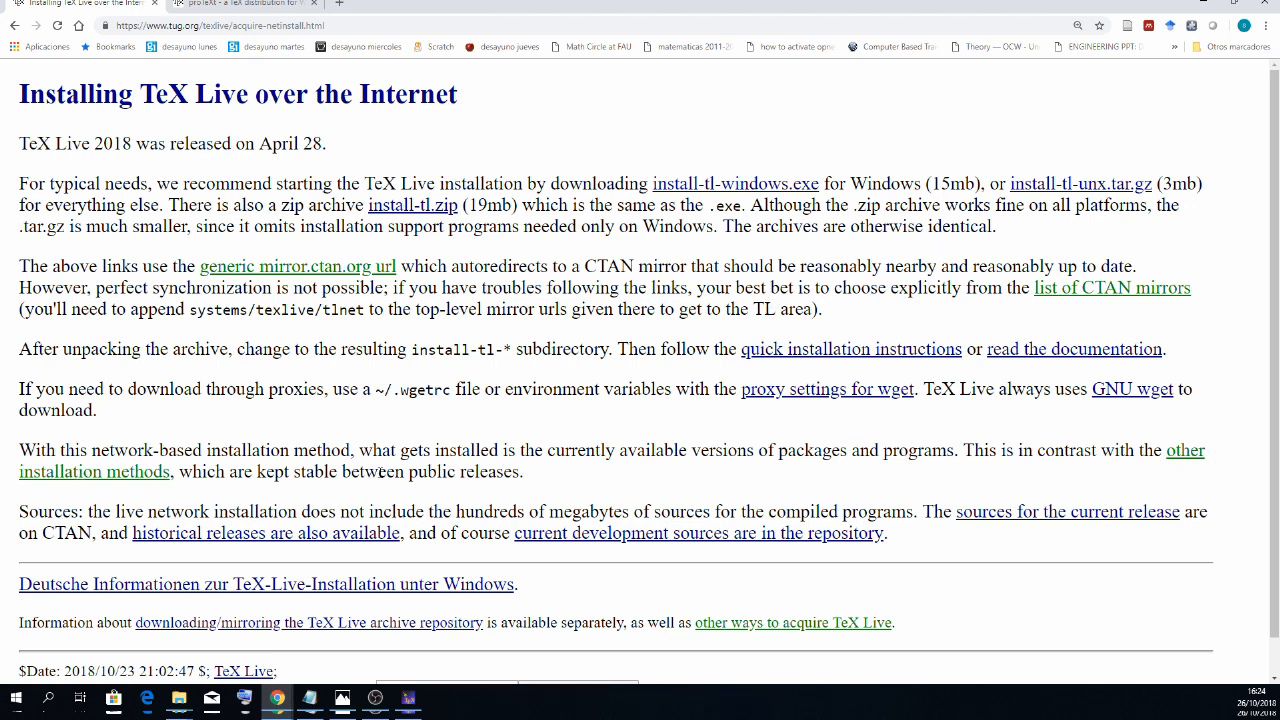
pyautogui.click(1167, 449)
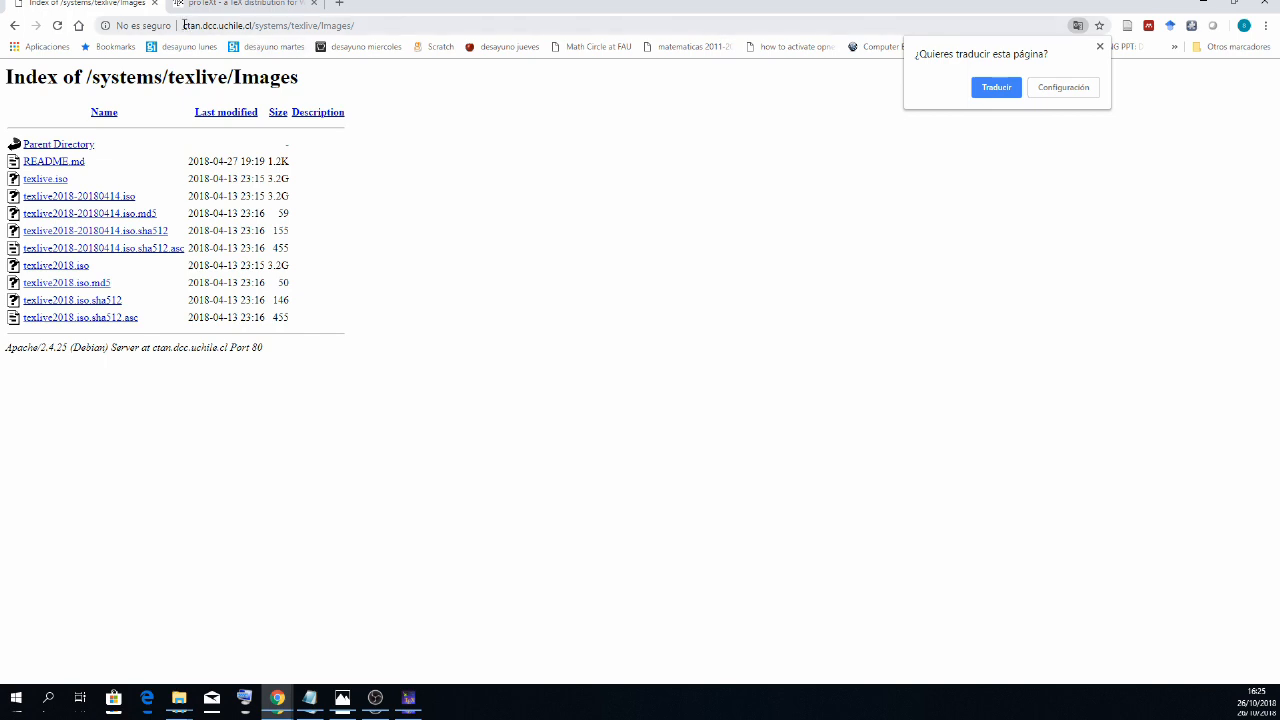
pyautogui.moveTo(183, 25); pyautogui.dragTo(368, 28)
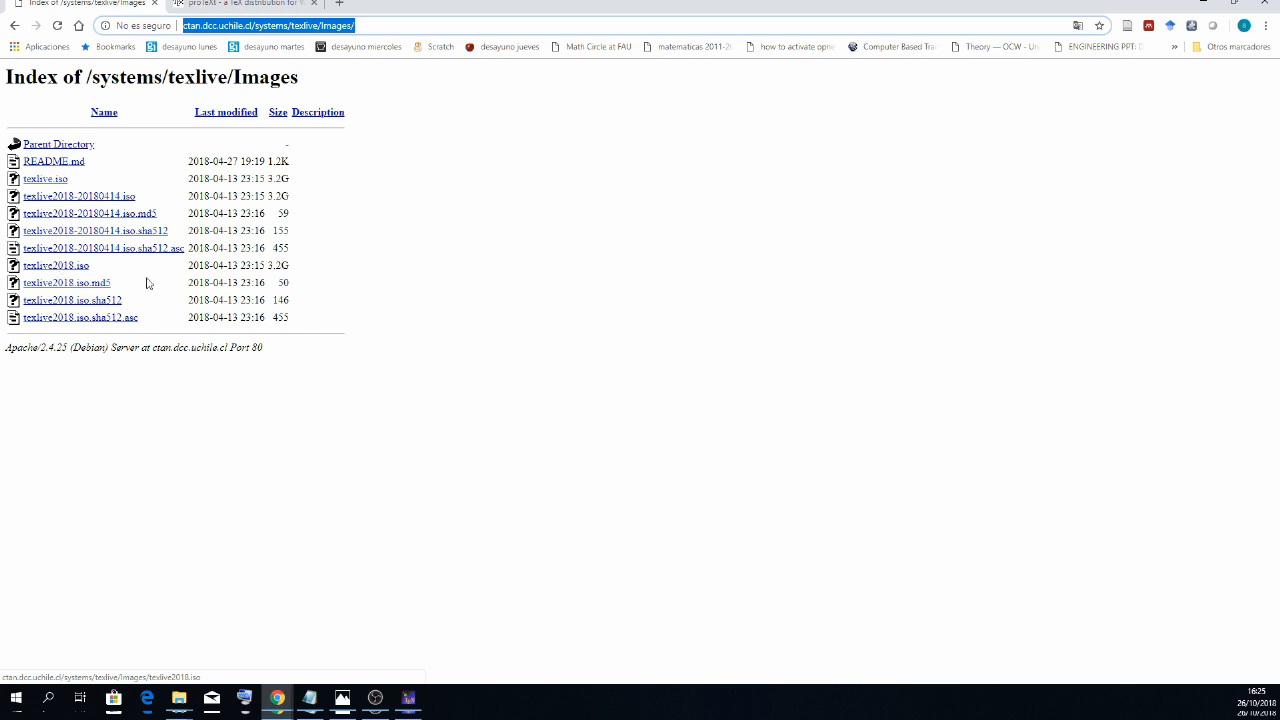
pyautogui.moveTo(269, 265); pyautogui.dragTo(292, 266)
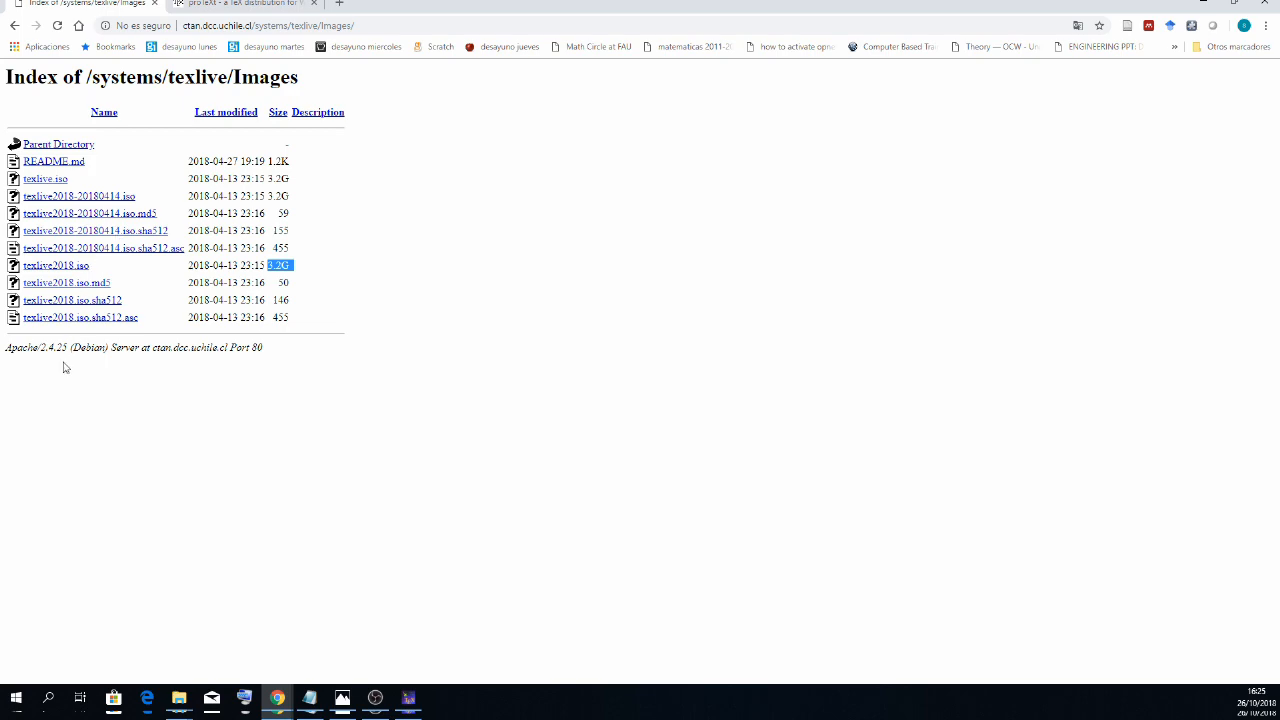
# - Switch to File Explorer, show the mount option for texlive2018.iso in Descargas, and open the TeXLive2018 (G:) drive
pyautogui.click(181, 697)
pyautogui.click(200, 646)
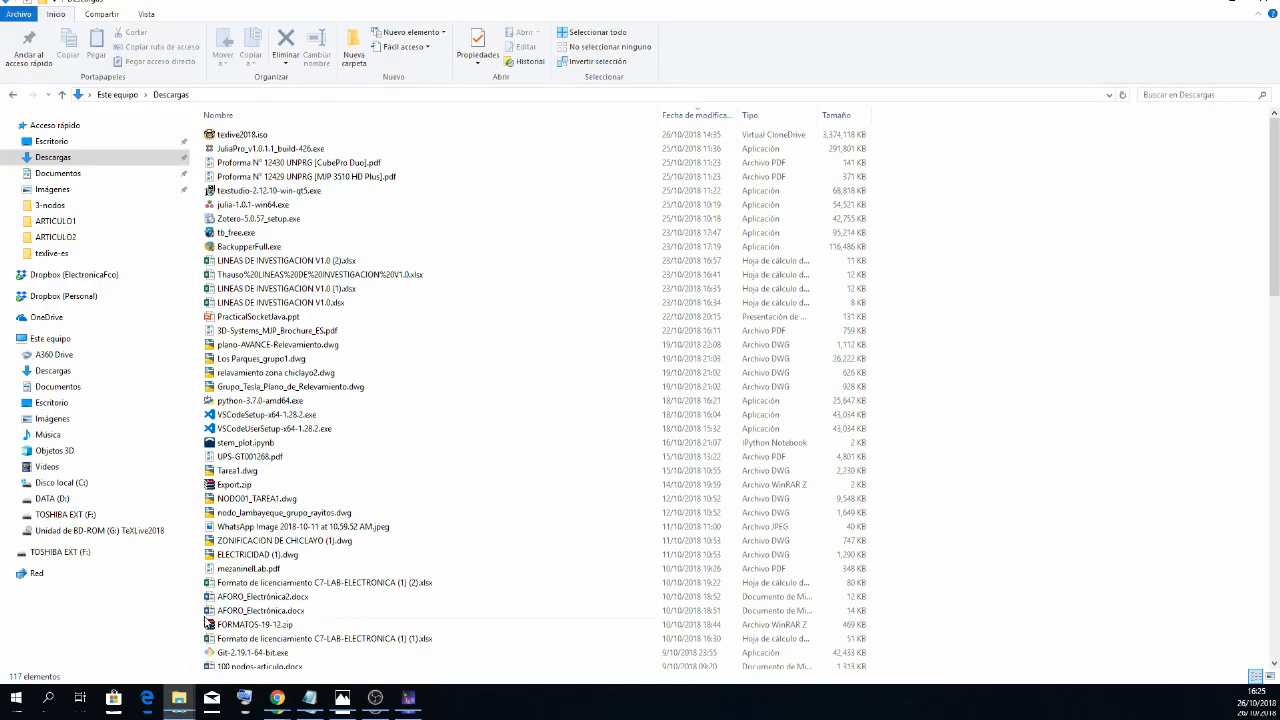
pyautogui.moveTo(258, 139)
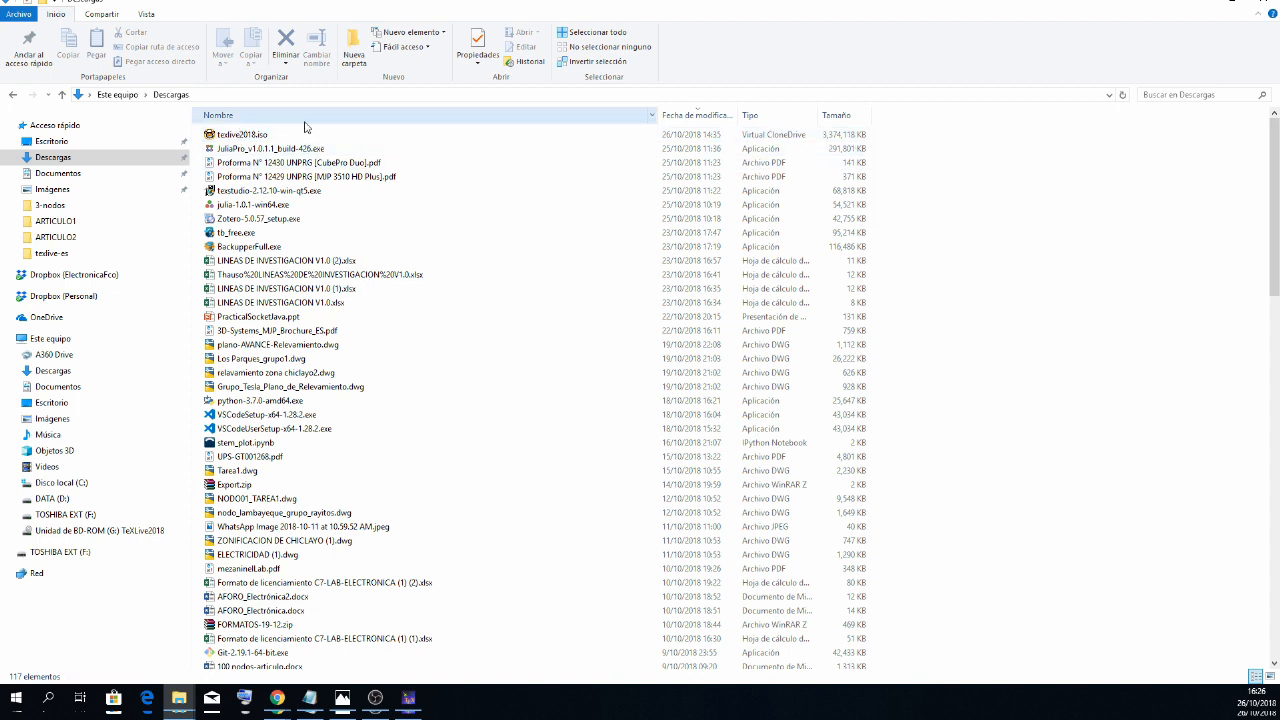
pyautogui.moveTo(267, 143)
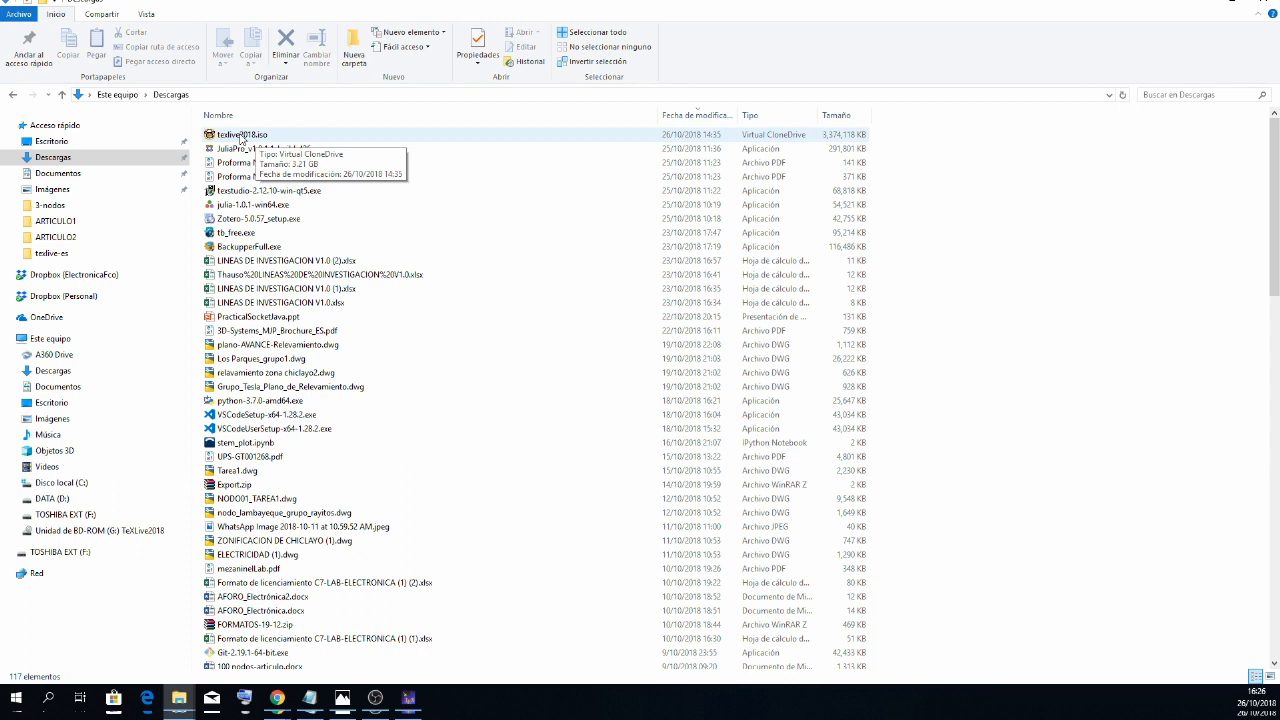
pyautogui.rightClick(249, 134)
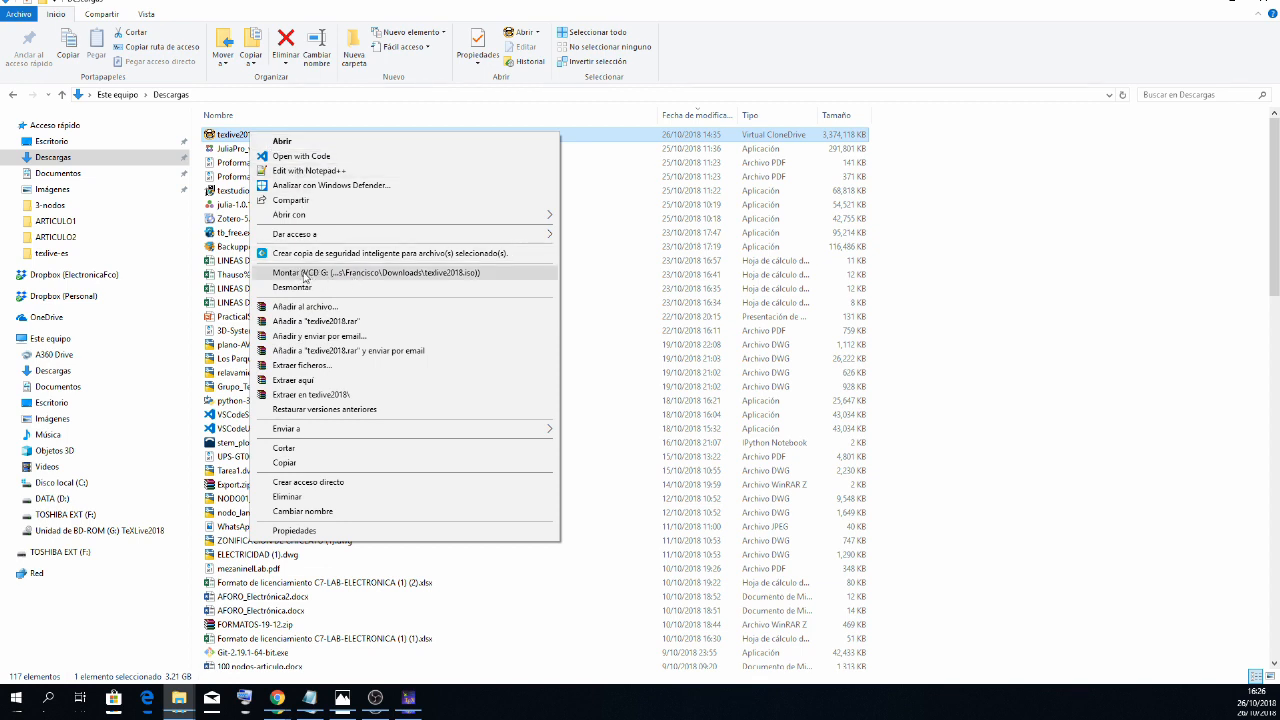
pyautogui.click(140, 535)
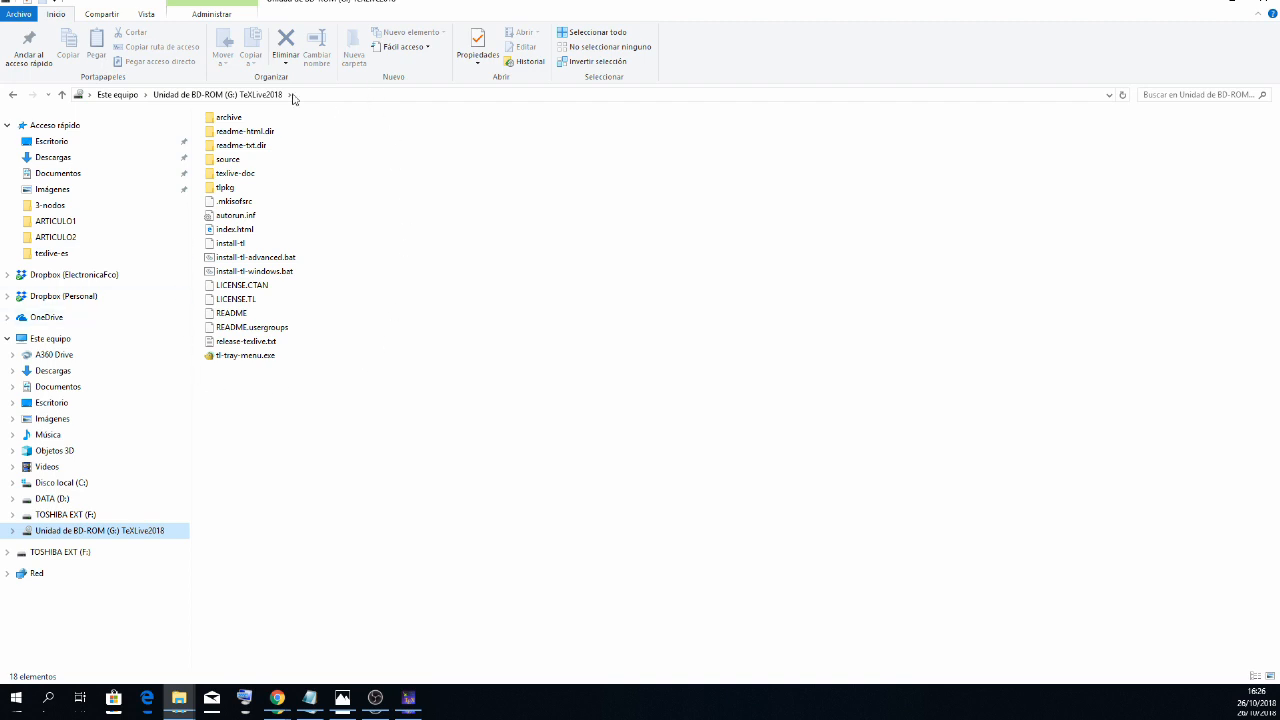
# - Look at the Spanish guide files in texlive-doc's texlive-es folder and return to the root of the TeXLive2018 drive
pyautogui.moveTo(243, 178)
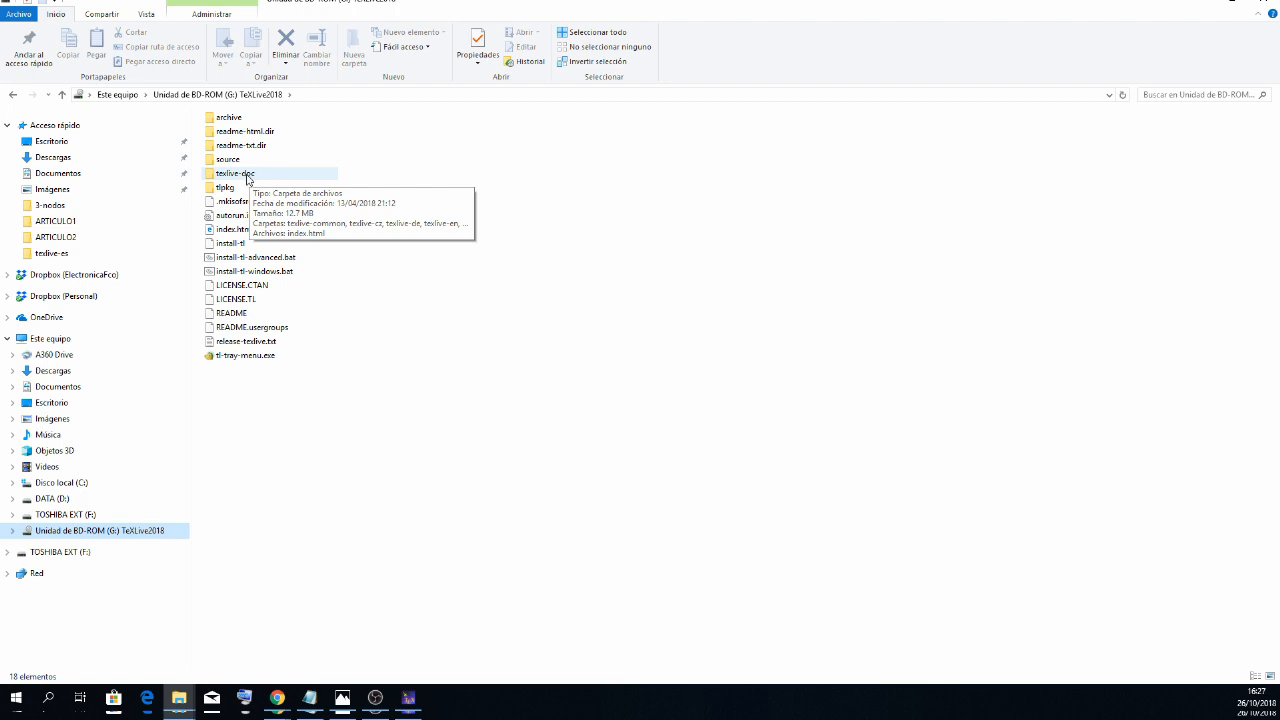
pyautogui.doubleClick(240, 177)
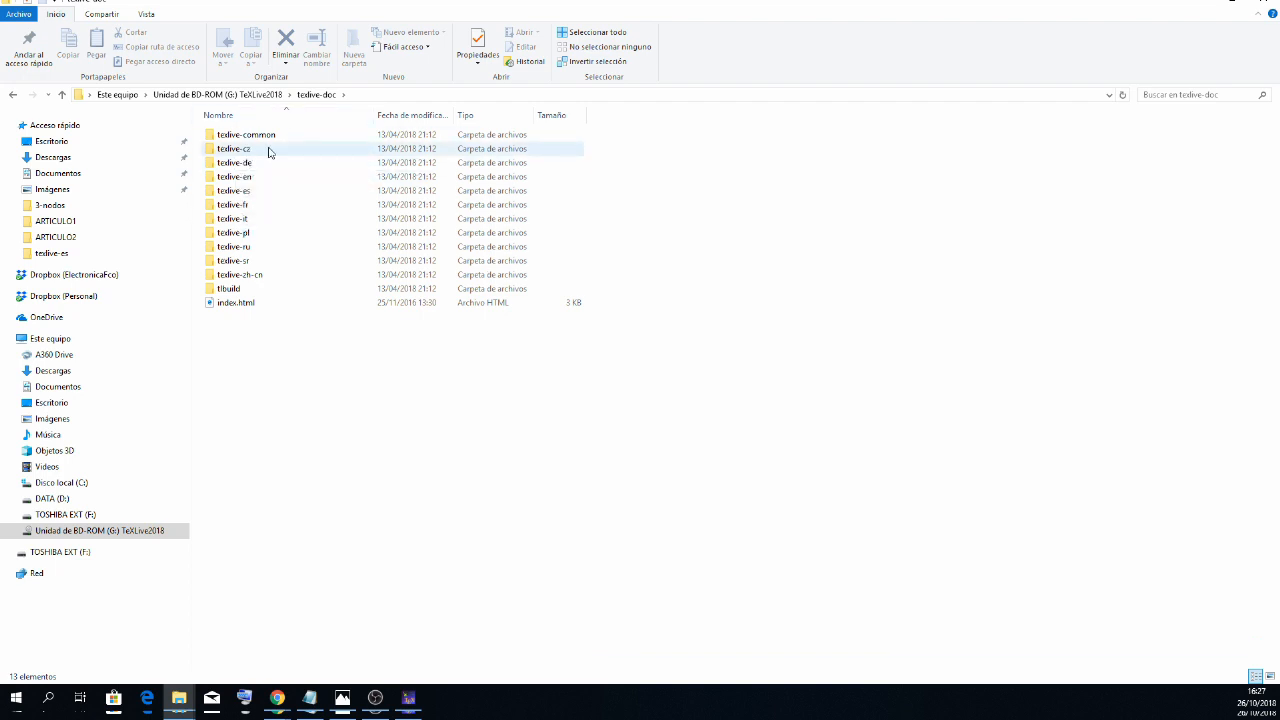
pyautogui.doubleClick(249, 195)
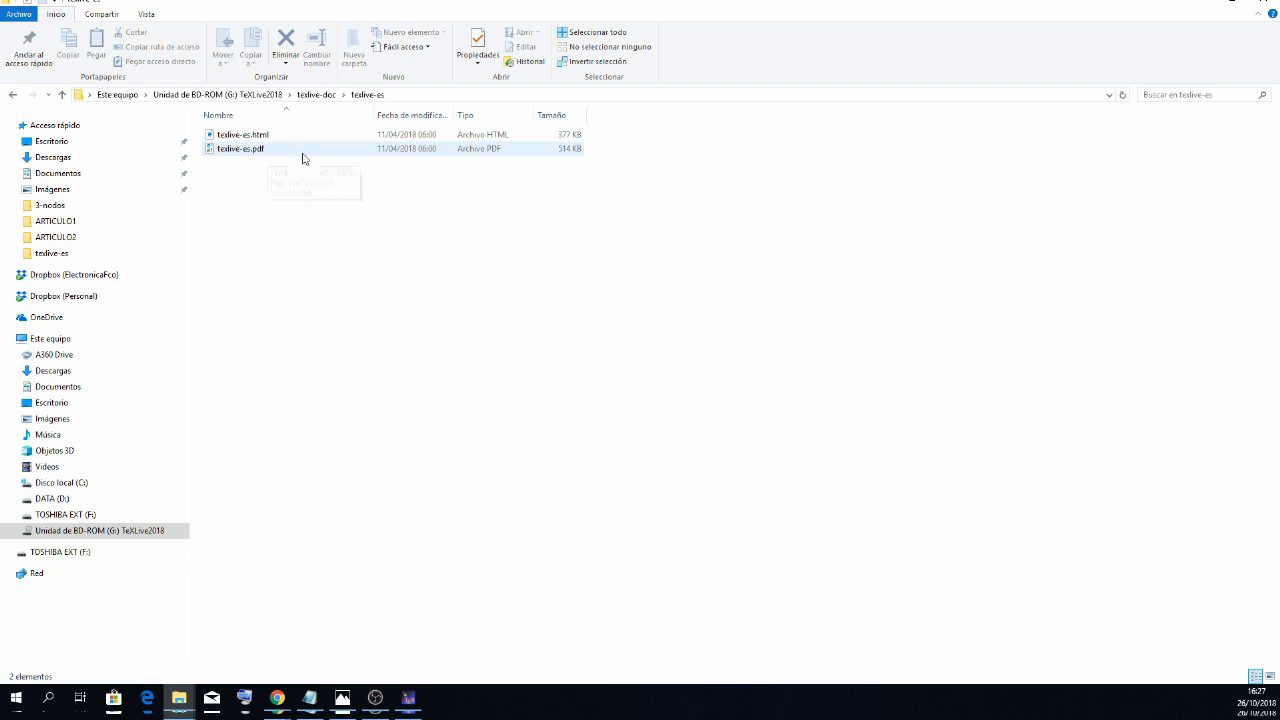
pyautogui.click(255, 155)
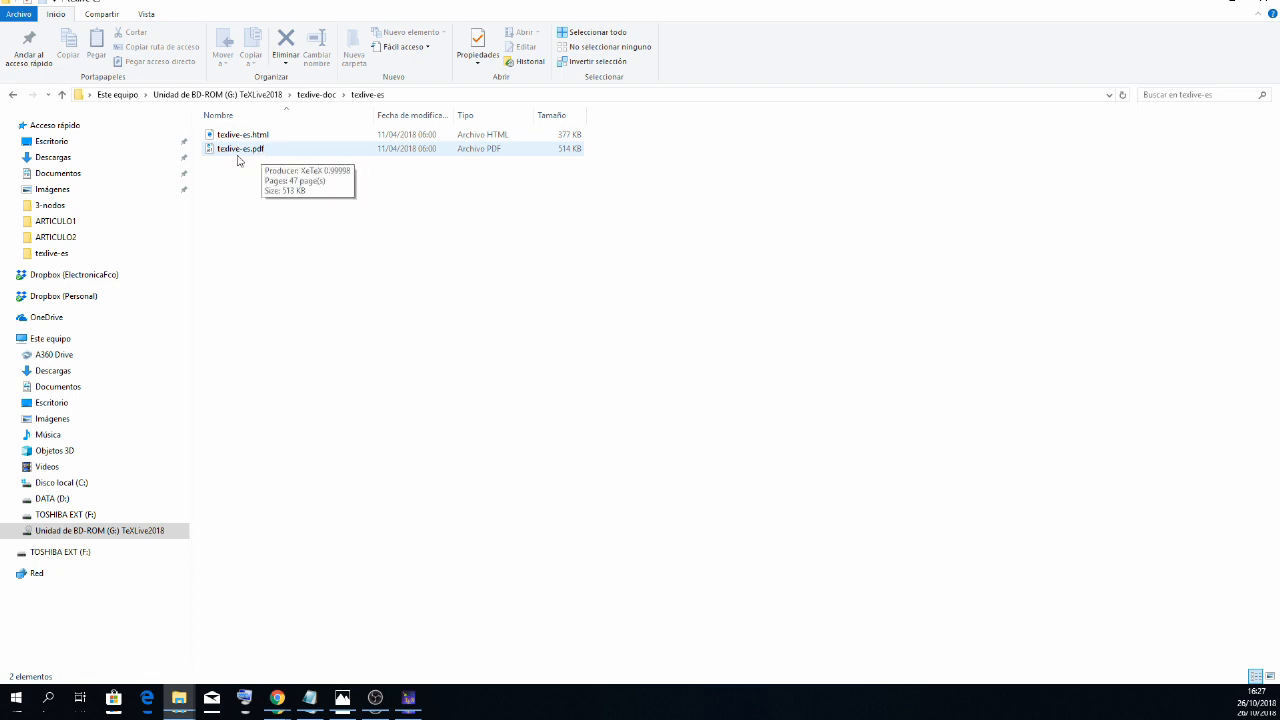
pyautogui.click(62, 95)
pyautogui.click(62, 94)
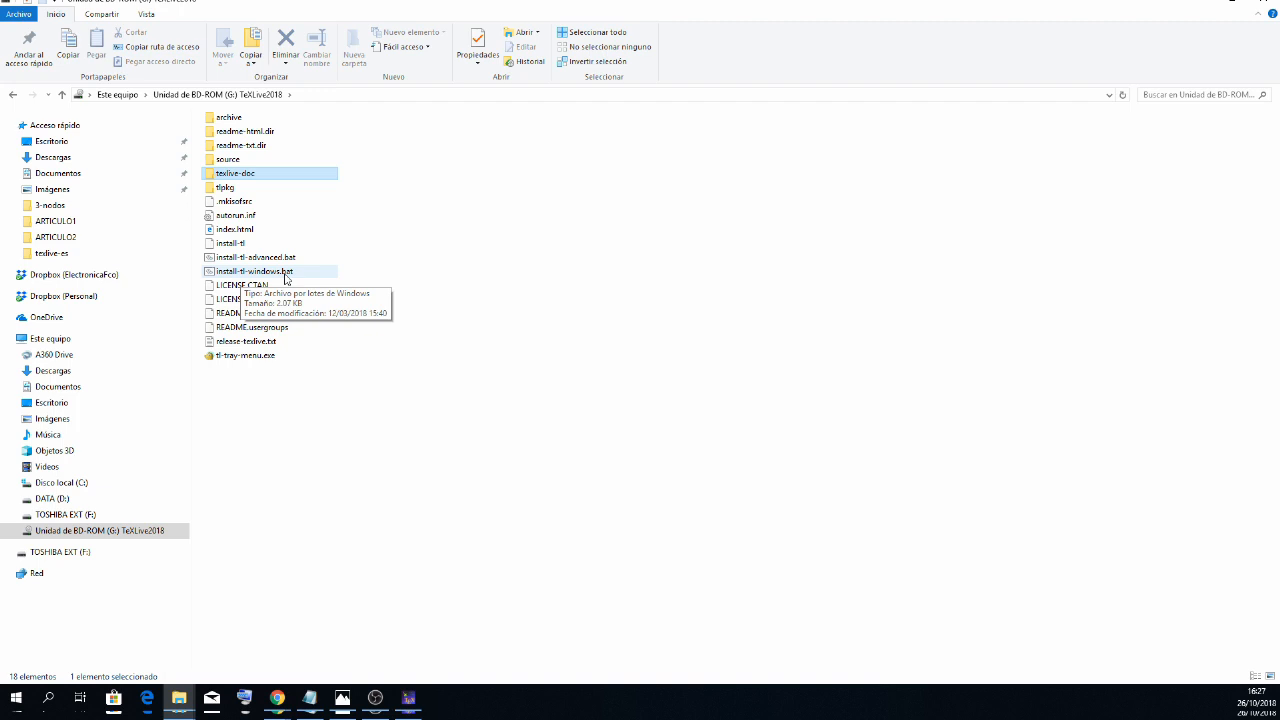
pyautogui.click(352, 268)
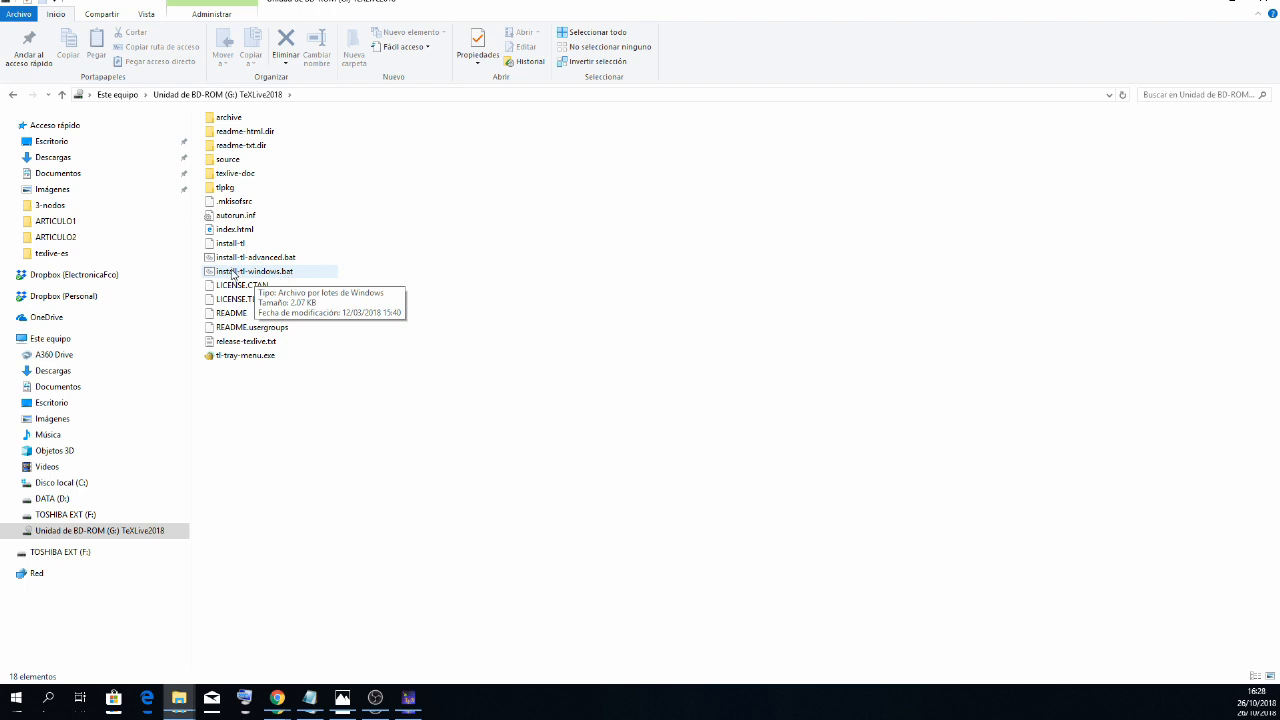
# - Run install-tl-windows.bat, go through the TeX Live 2018 wizard to its summary with the default settings, and cancel the installation
pyautogui.doubleClick(273, 274)
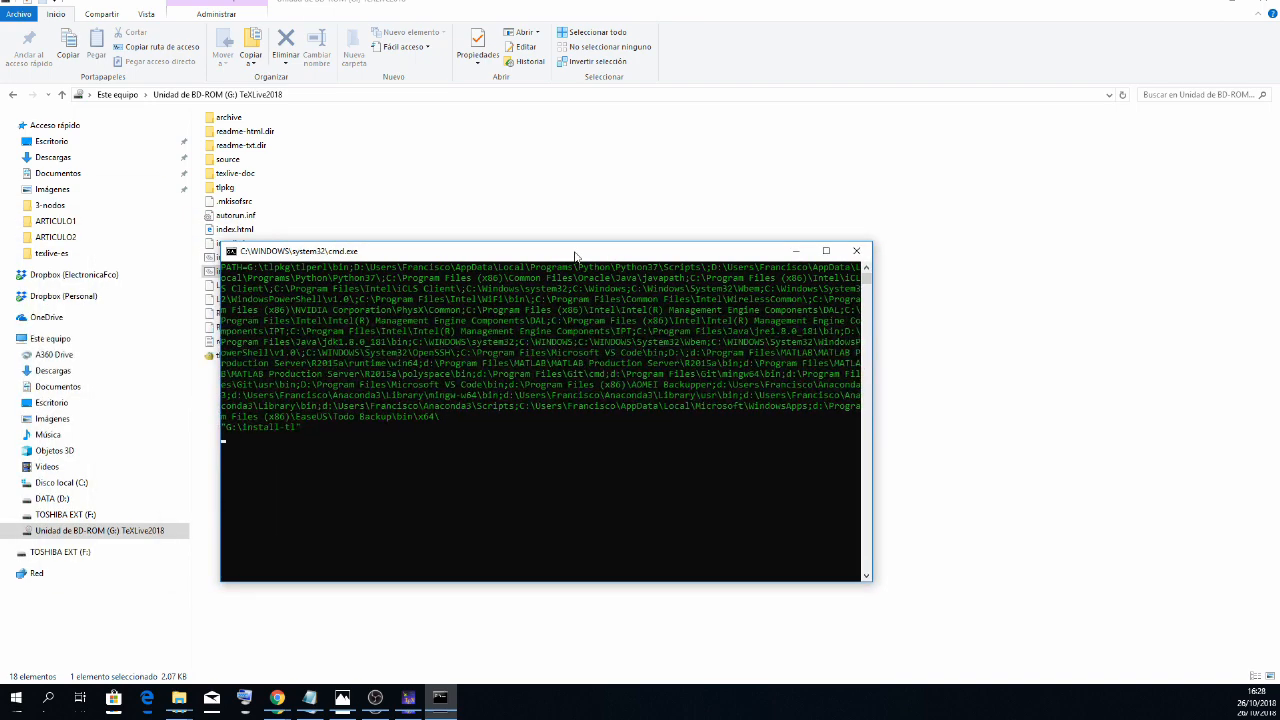
pyautogui.moveTo(574, 255); pyautogui.dragTo(728, 221)
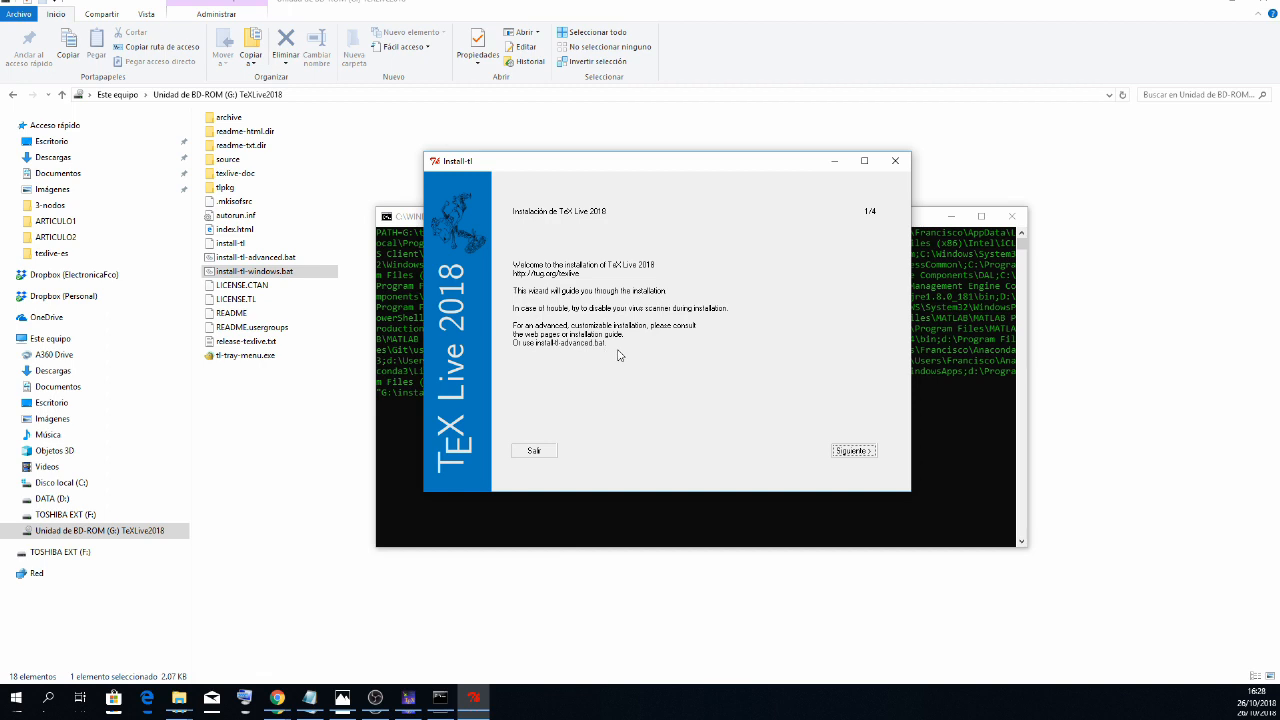
pyautogui.click(851, 451)
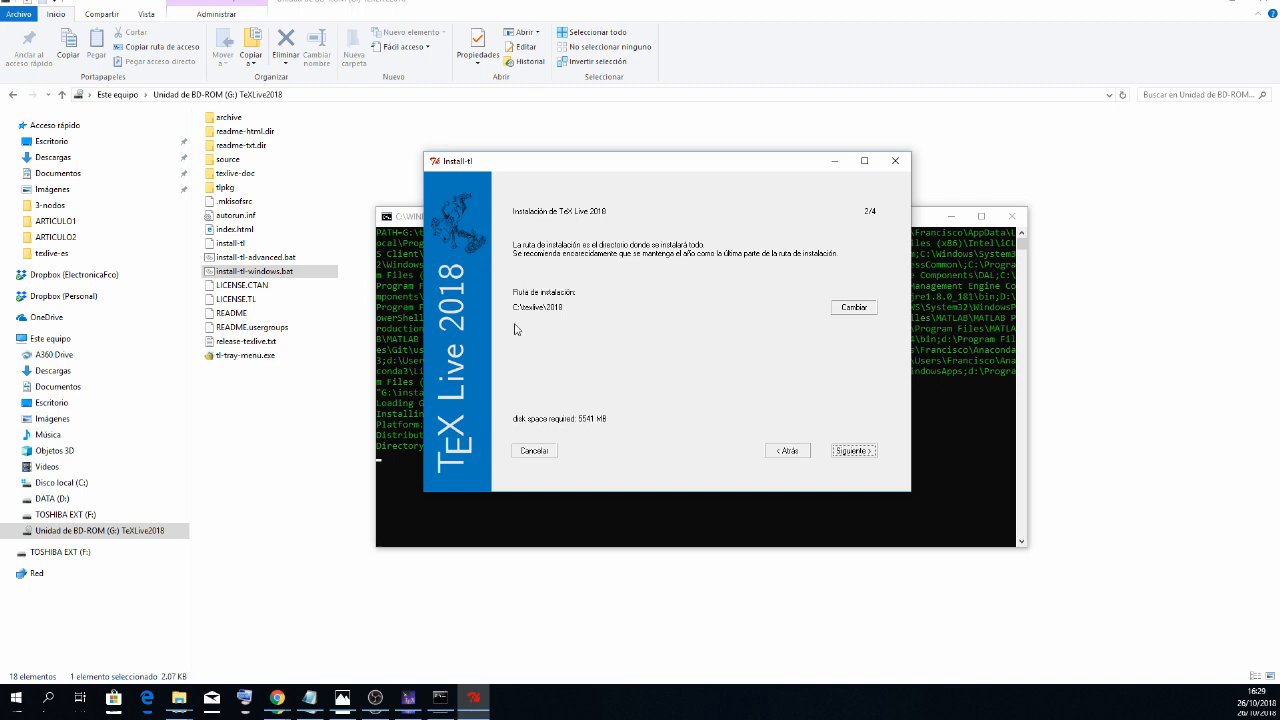
pyautogui.click(852, 450)
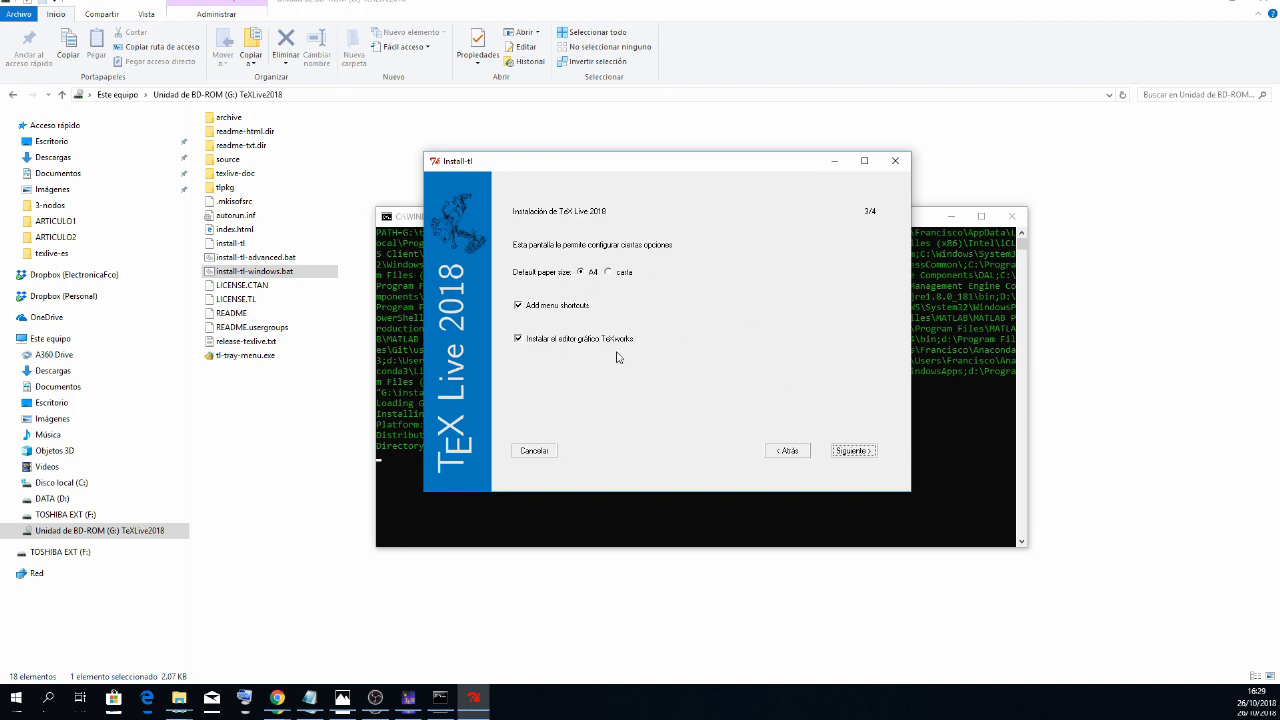
pyautogui.click(854, 451)
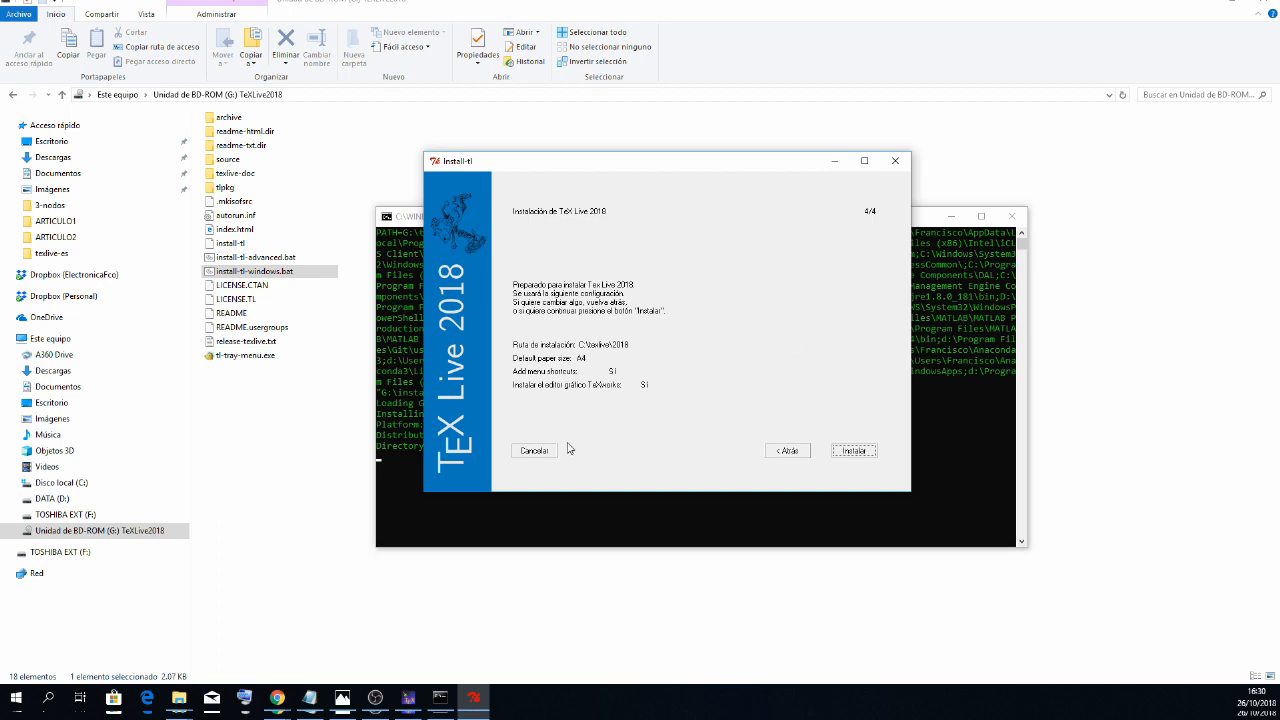
pyautogui.click(533, 451)
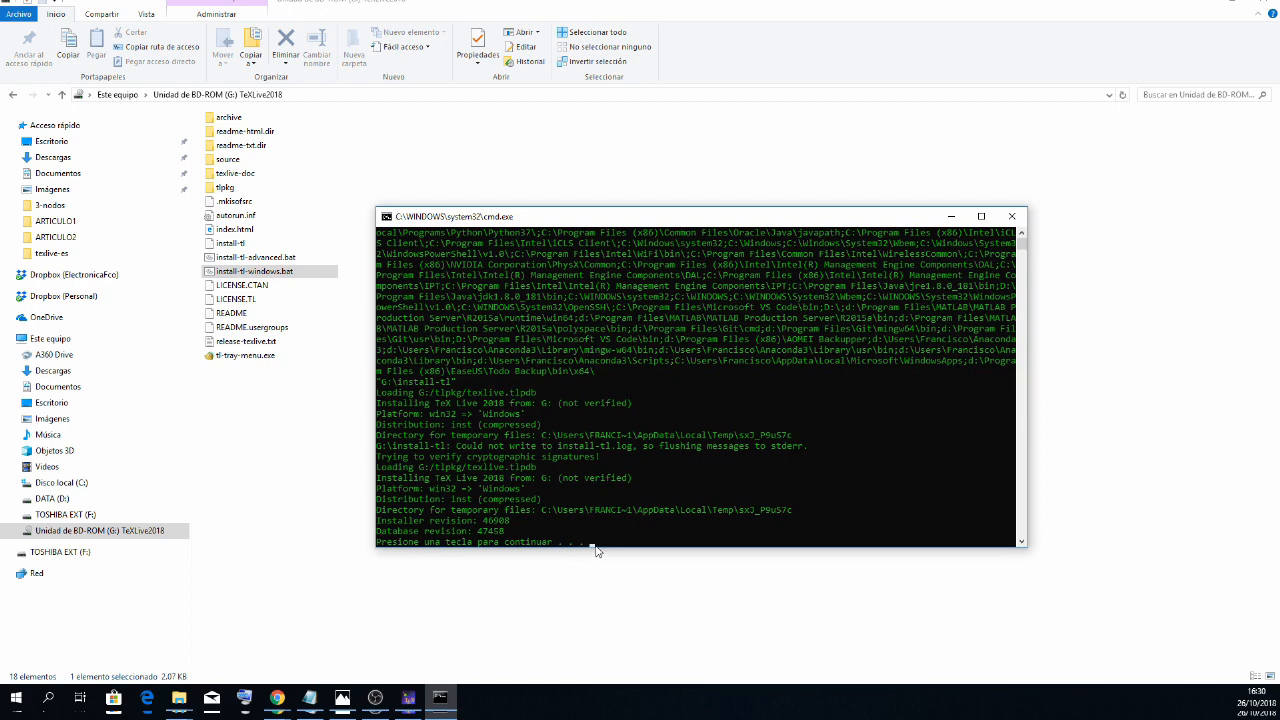
pyautogui.press('Return')
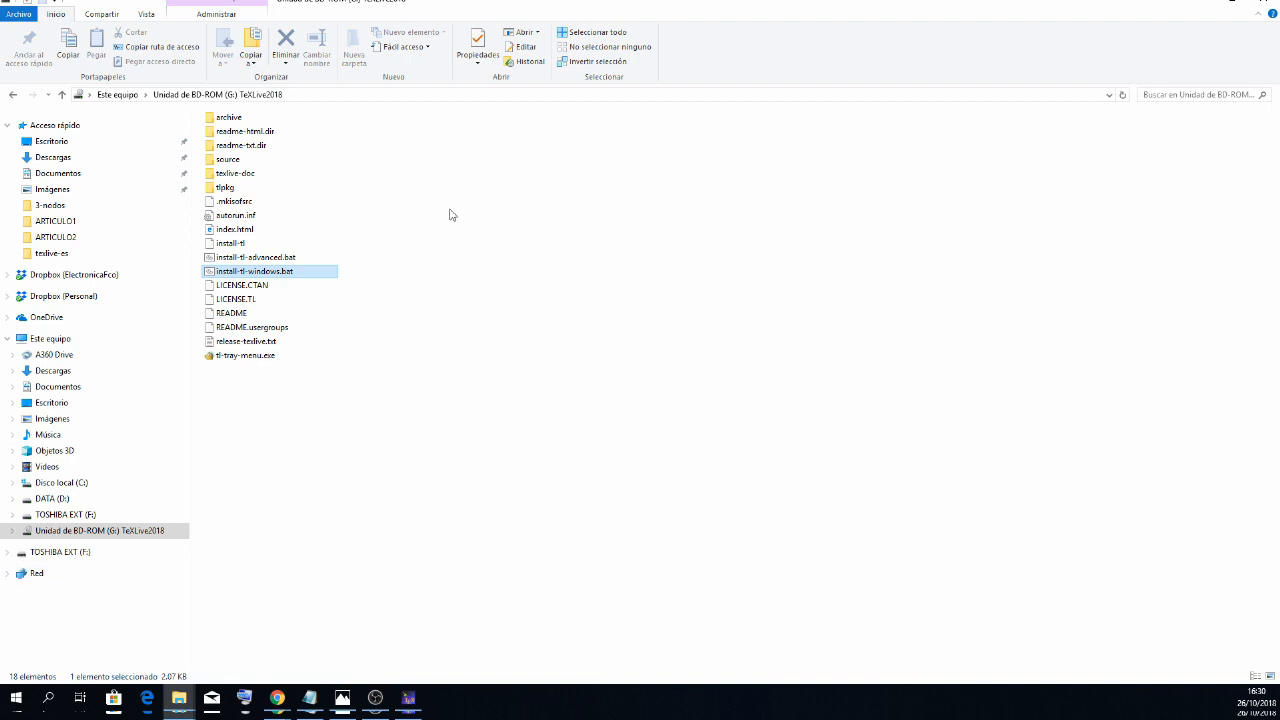
# - Open TeX Live command-line from the installed TeX Live 2017 programs, view its console window, and close it
pyautogui.click(17, 700)
pyautogui.scroll(-10, 128, 520)
pyautogui.scroll(-10, 128, 520)
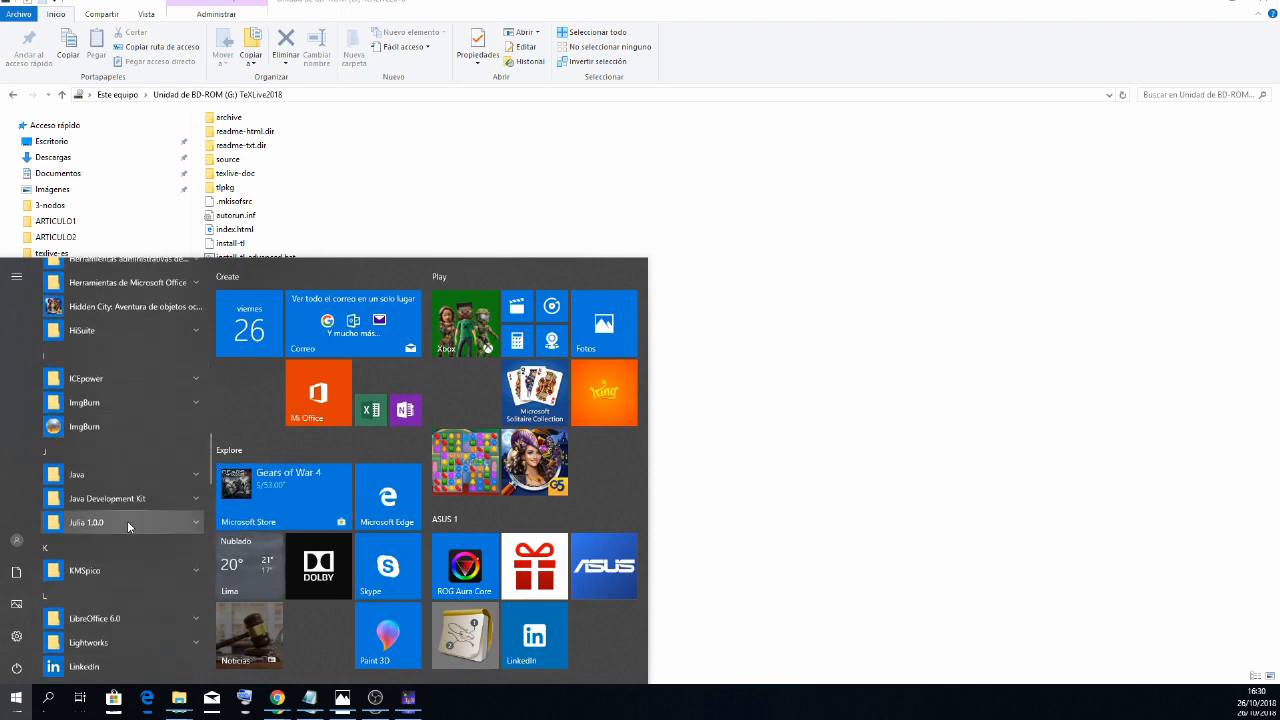
pyautogui.scroll(-5, 127, 520)
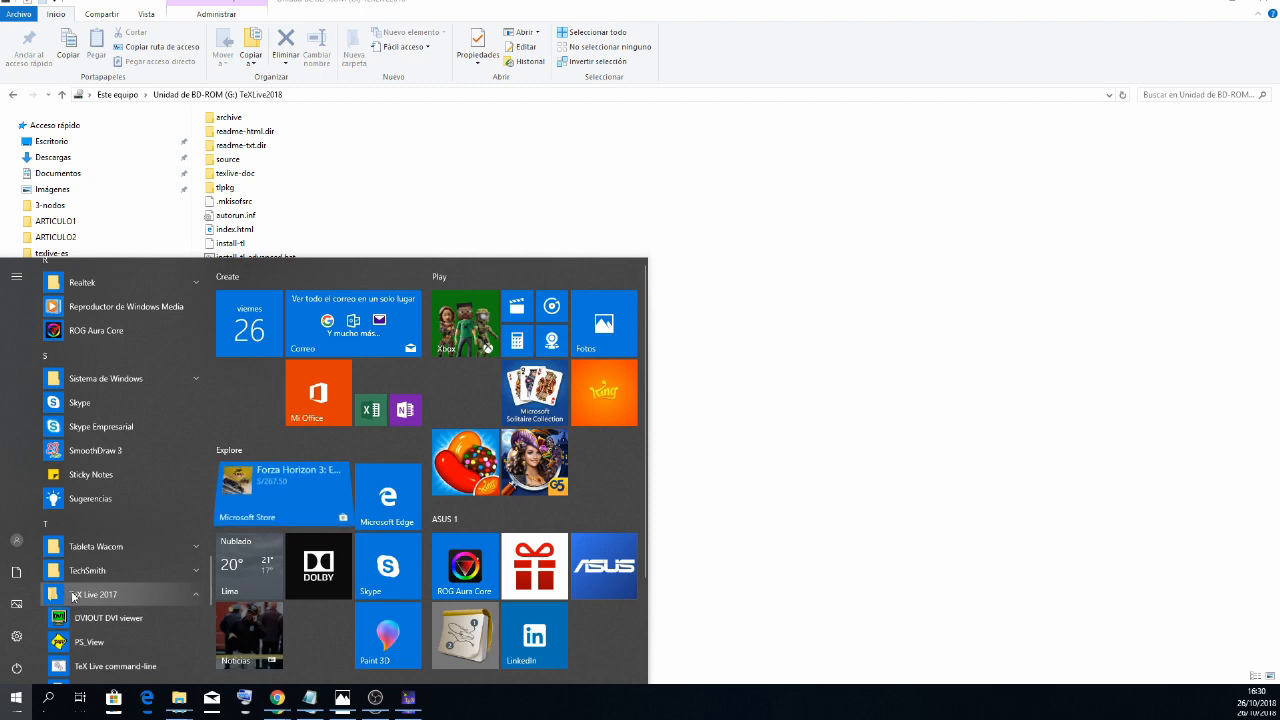
pyautogui.click(62, 598)
pyautogui.scroll(-5, 132, 548)
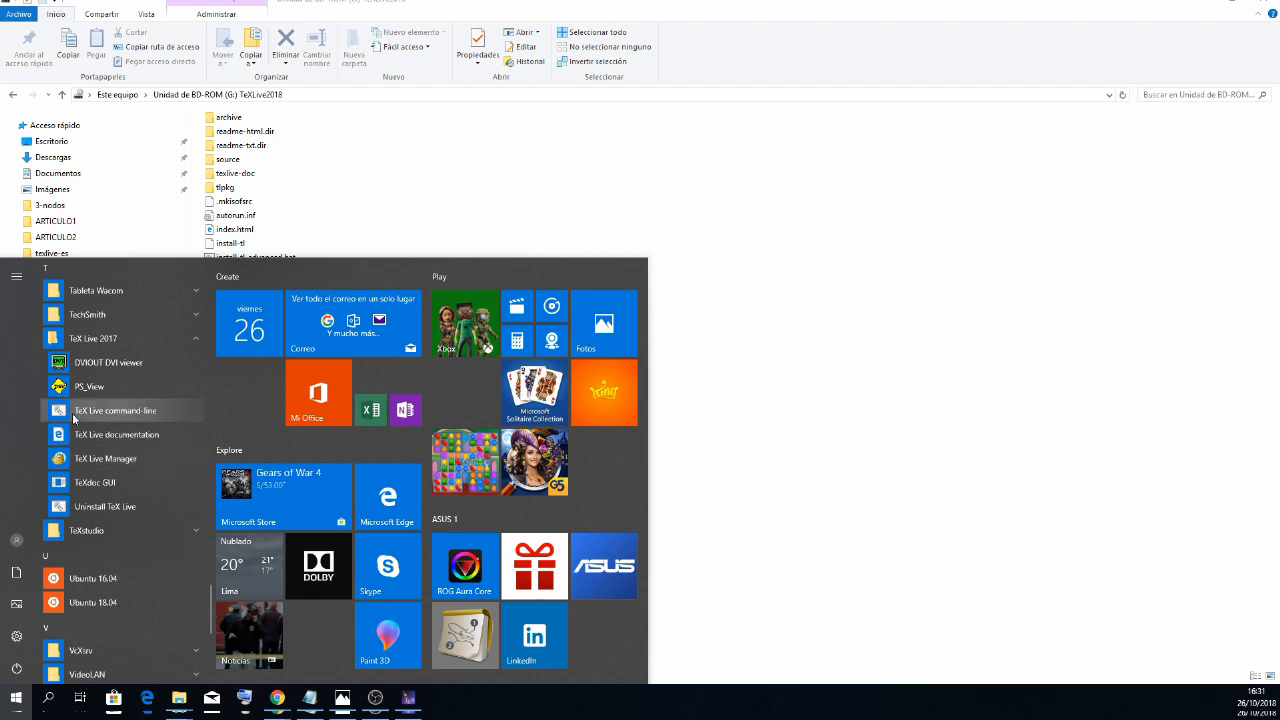
pyautogui.click(123, 411)
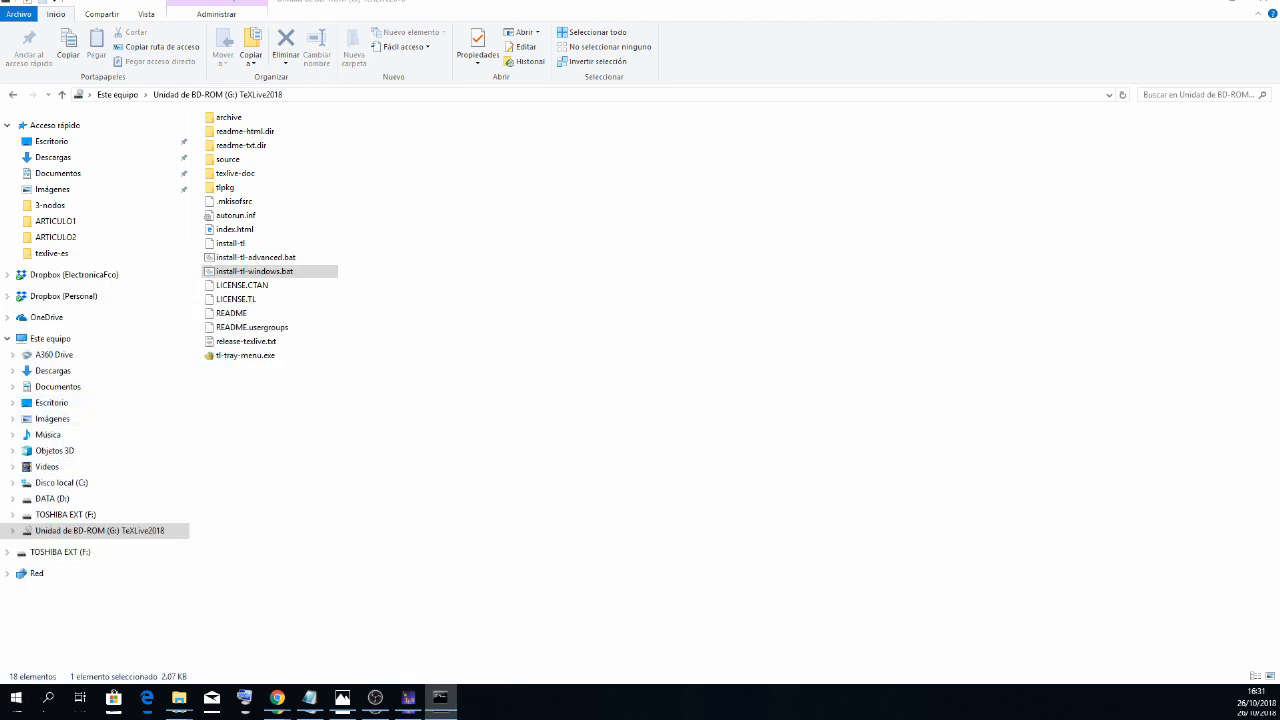
pyautogui.moveTo(360, 163); pyautogui.dragTo(507, 162)
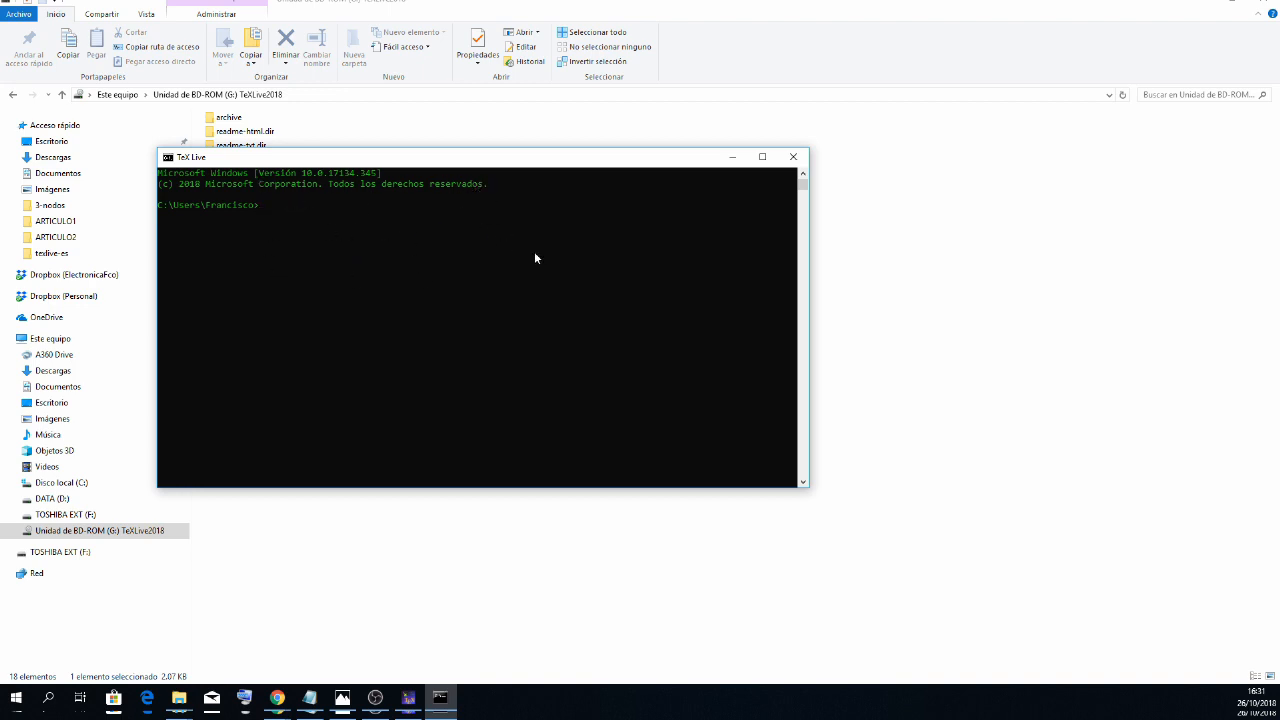
pyautogui.click(795, 157)
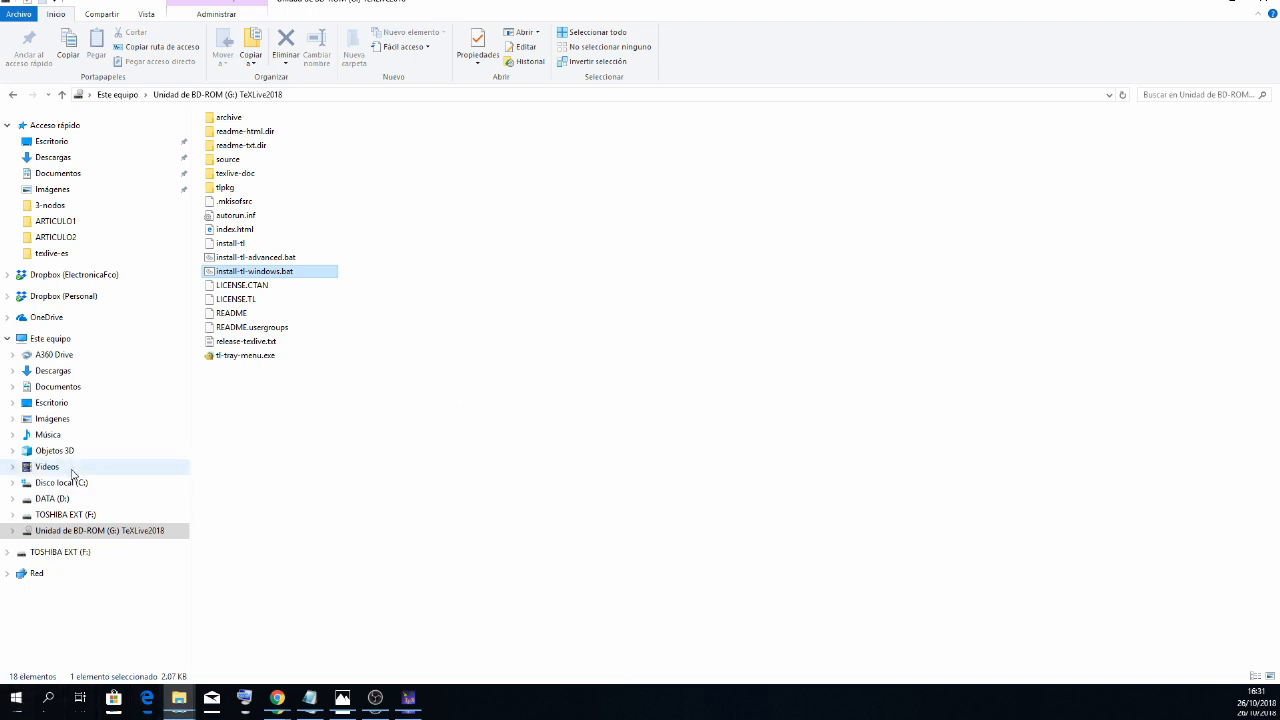
# - Switch to Chrome and look at the TeXnicCenter, WinEdt and Texmaker editor websites
pyautogui.click(271, 706)
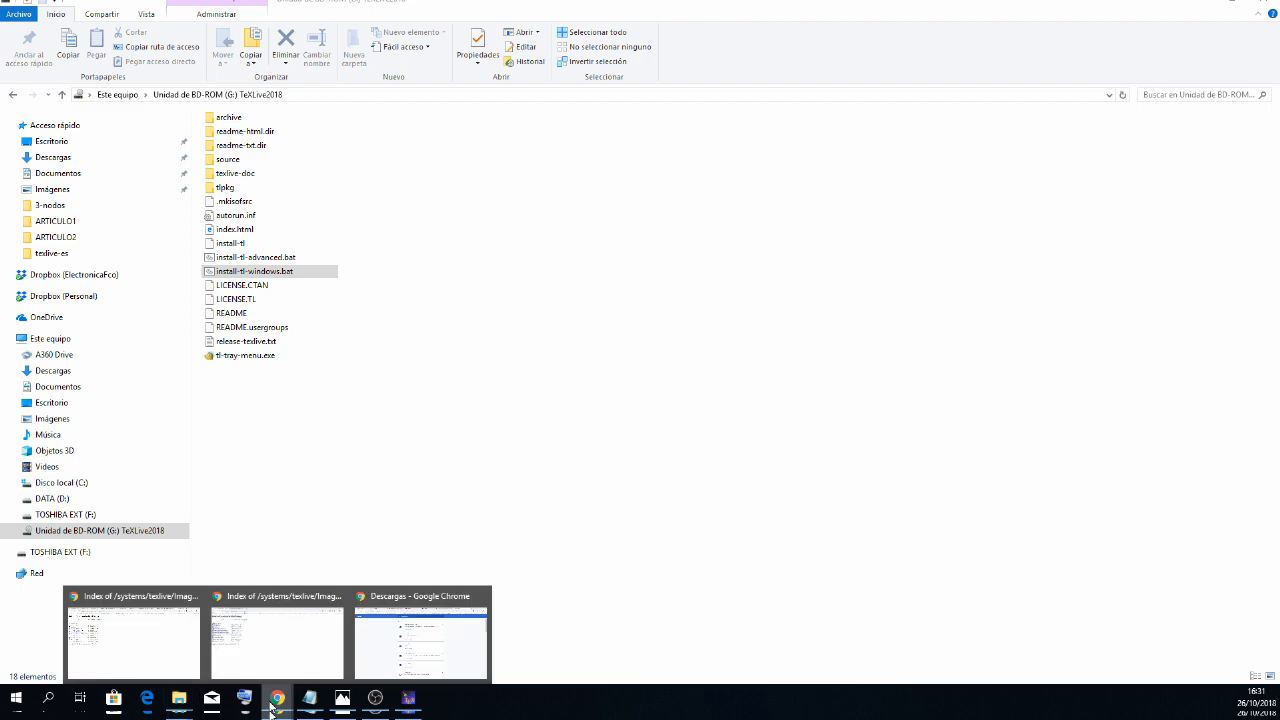
pyautogui.click(420, 635)
pyautogui.click(560, 4)
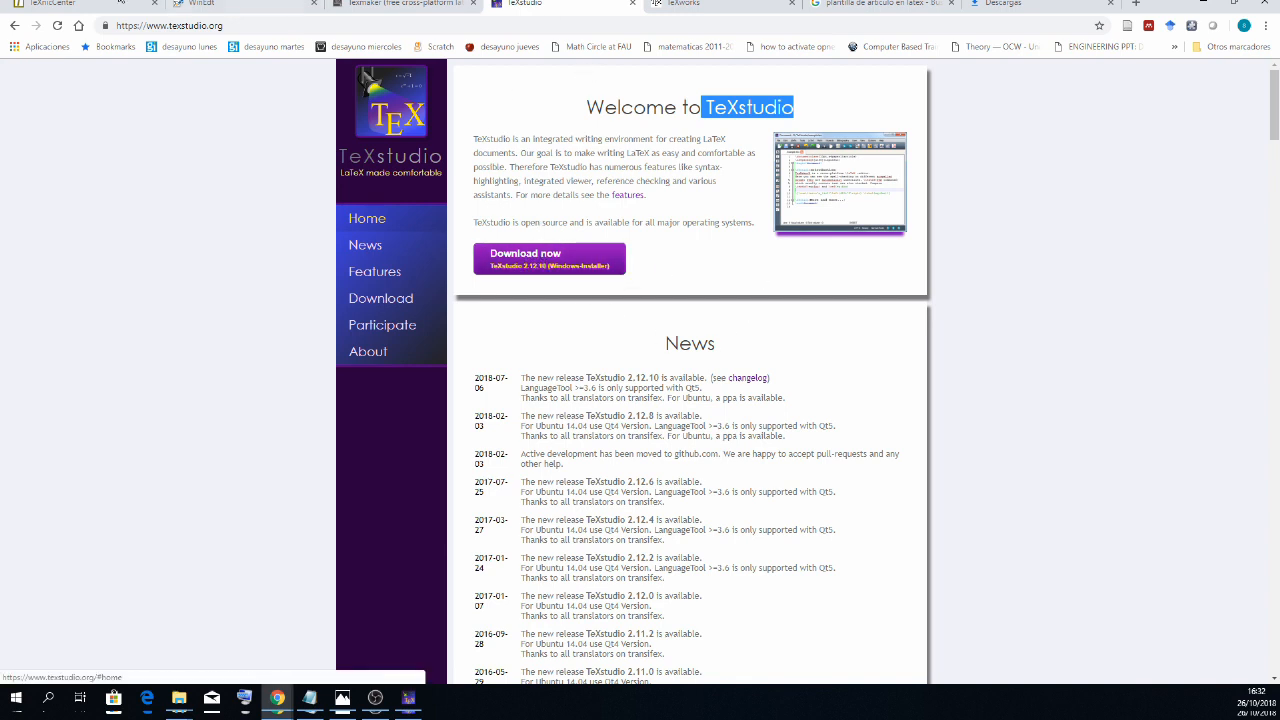
pyautogui.click(45, 4)
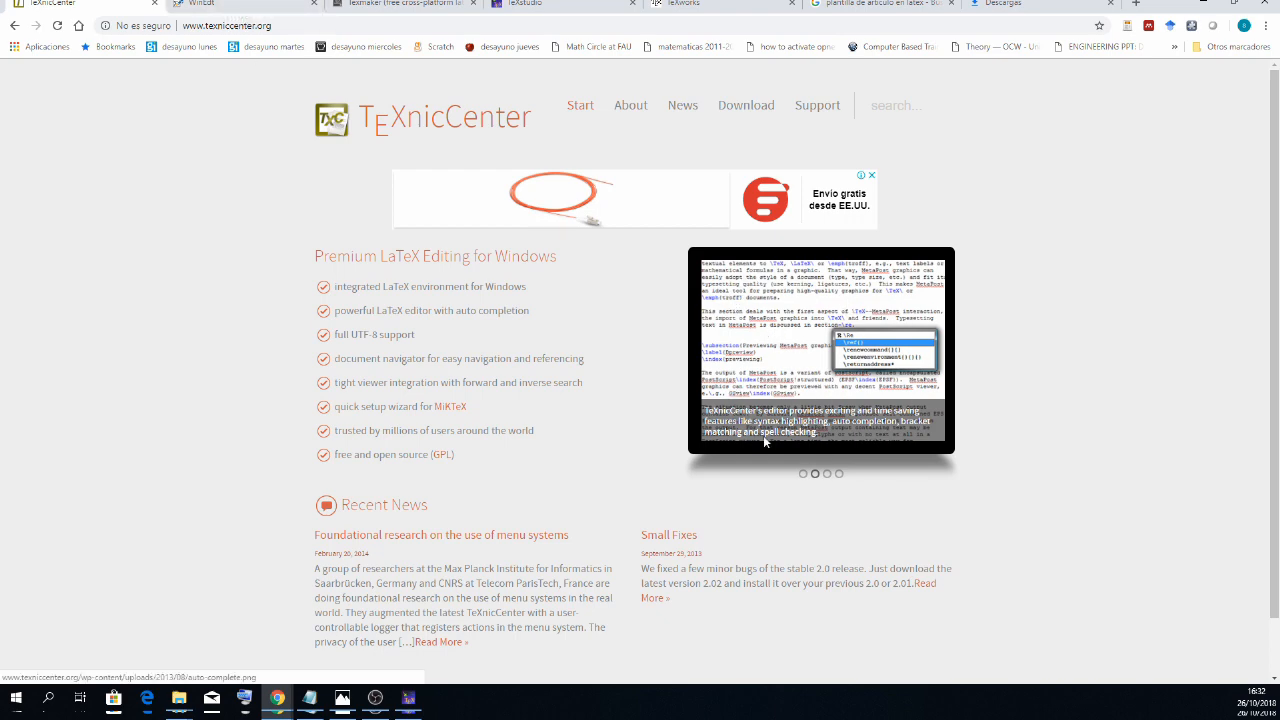
pyautogui.hotkey('ctrl', 'Tab')
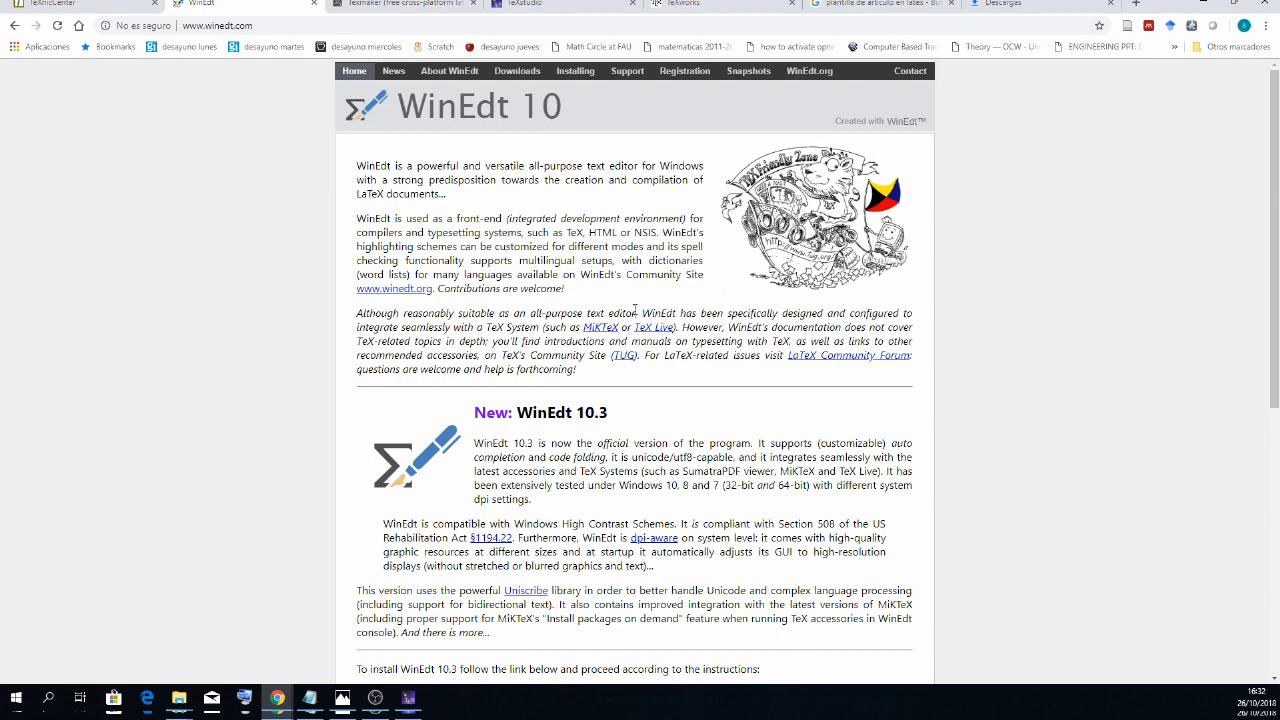
pyautogui.click(386, 5)
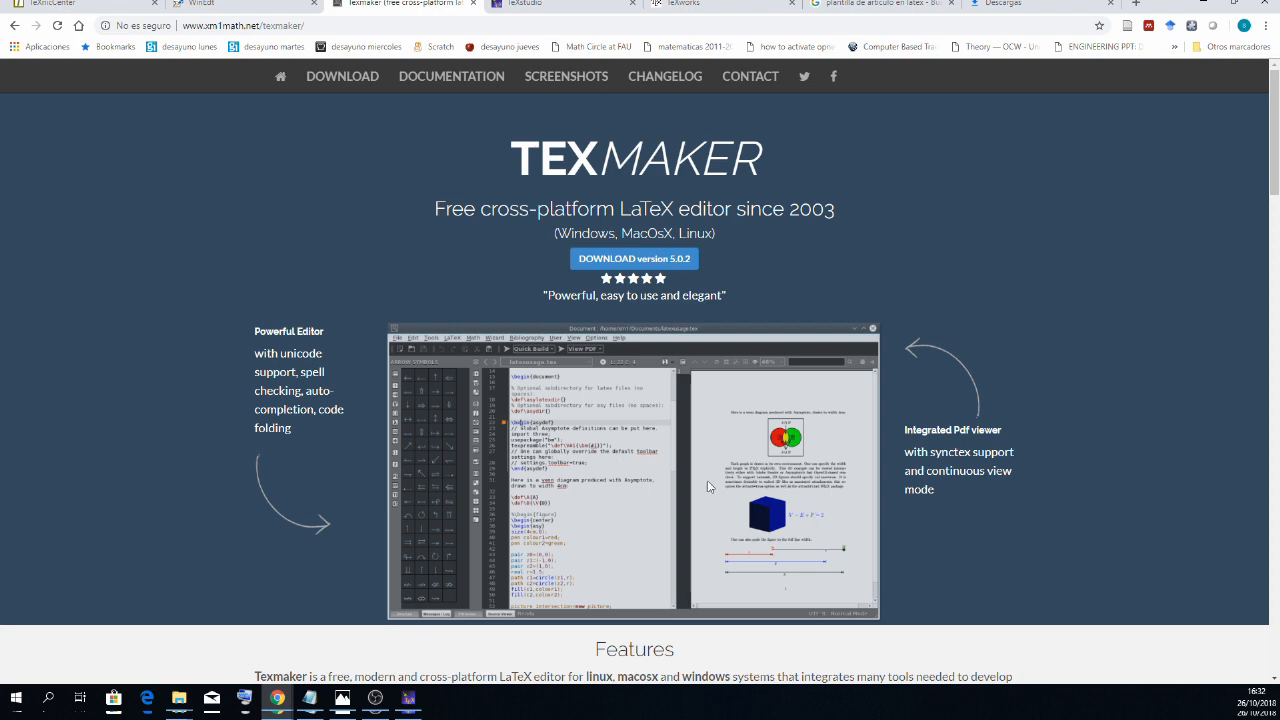
# - Look through the news and features on the TeXstudio website and return to its download section
pyautogui.click(540, 4)
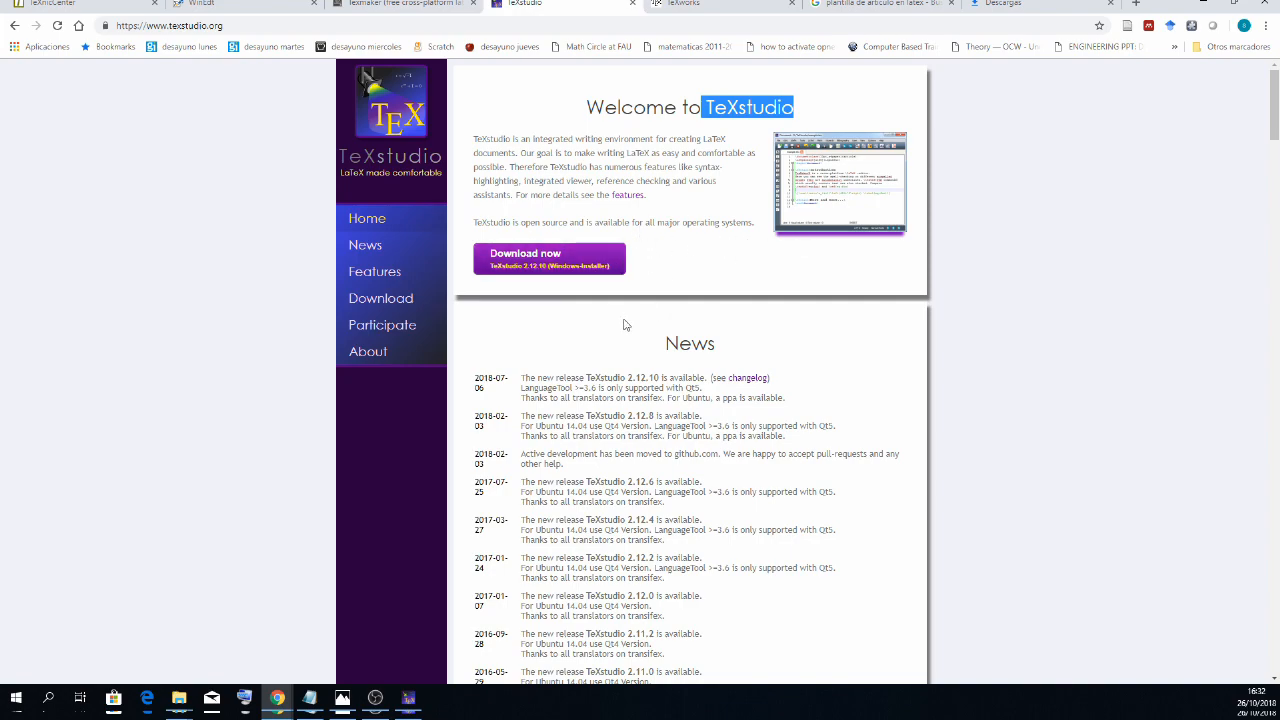
pyautogui.scroll(-4, 620, 335)
pyautogui.scroll(5, 620, 336)
pyautogui.scroll(-10, 620, 336)
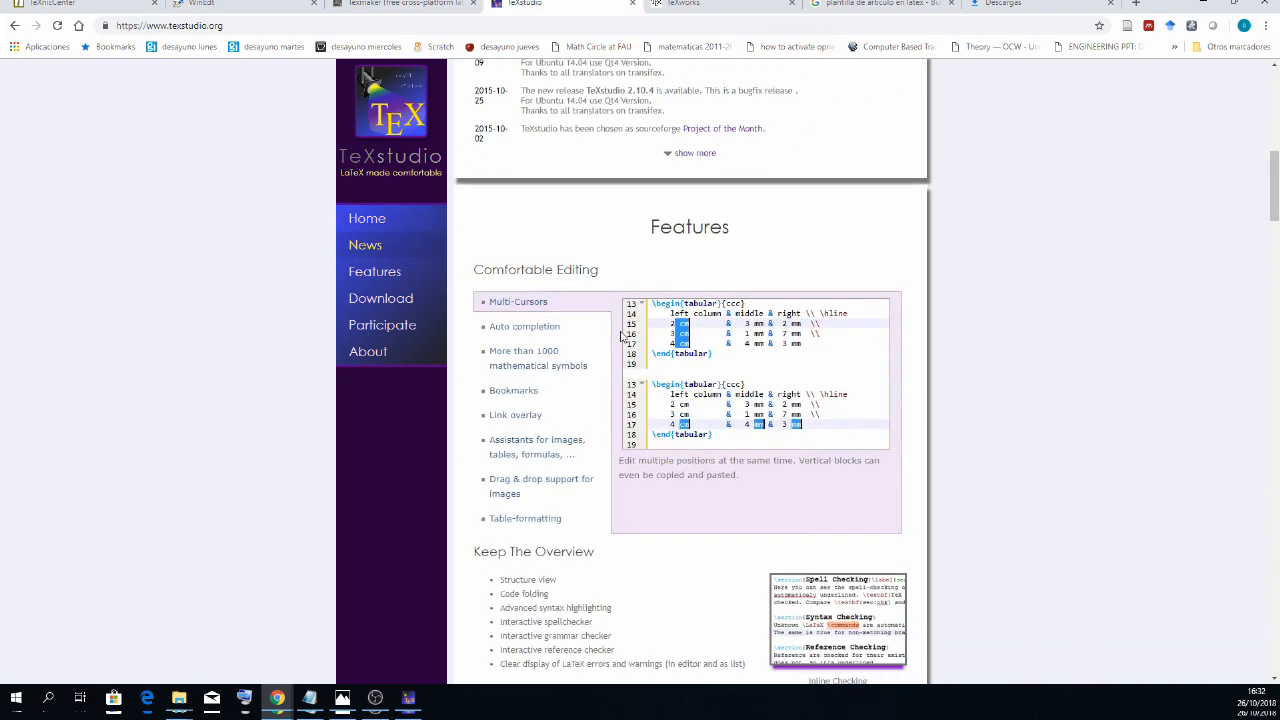
pyautogui.scroll(4, 620, 336)
pyautogui.scroll(5, 620, 336)
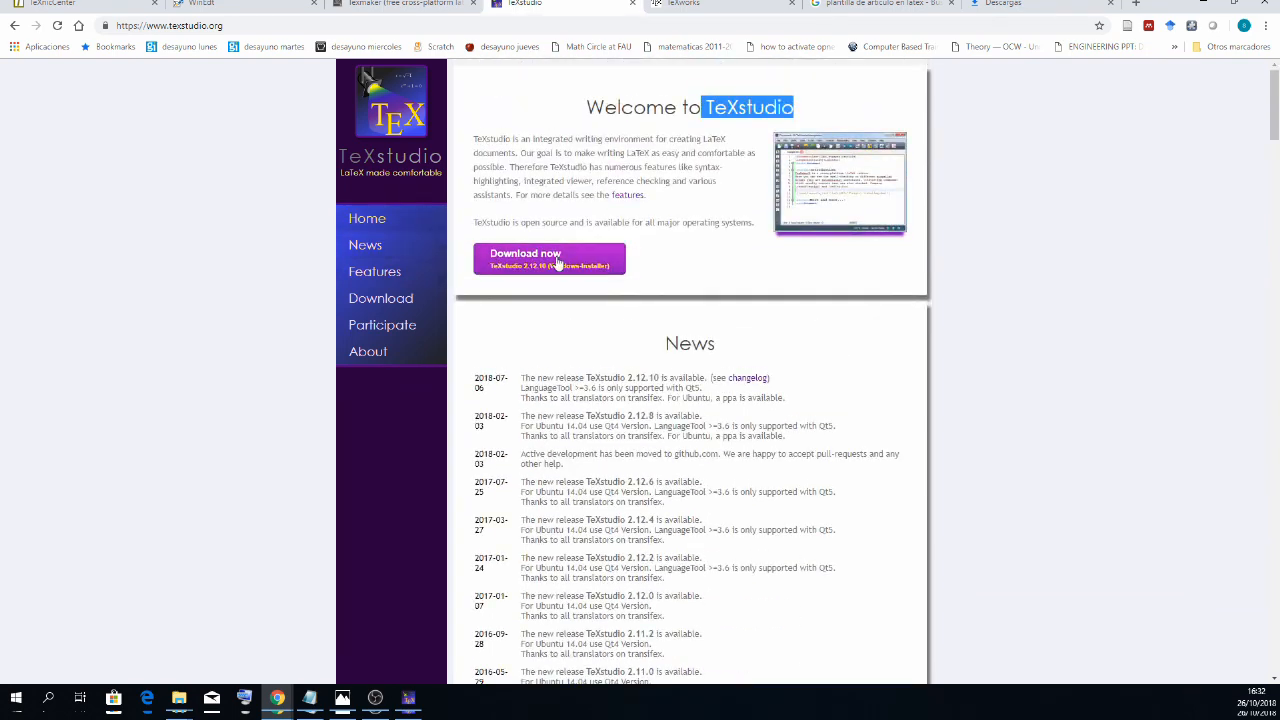
# - View the TeXworks page, review all five LaTeX editor sites in turn, and return to the TeXstudio site
pyautogui.click(700, 4)
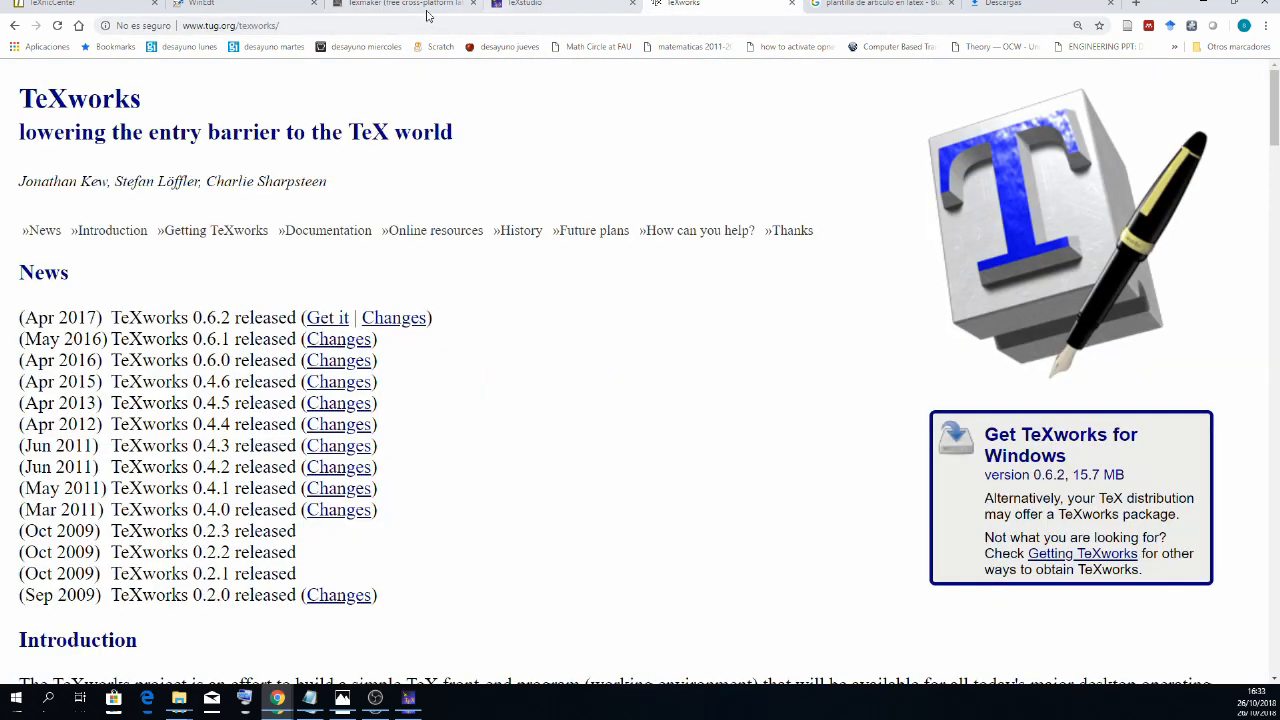
pyautogui.click(88, 6)
pyautogui.click(240, 5)
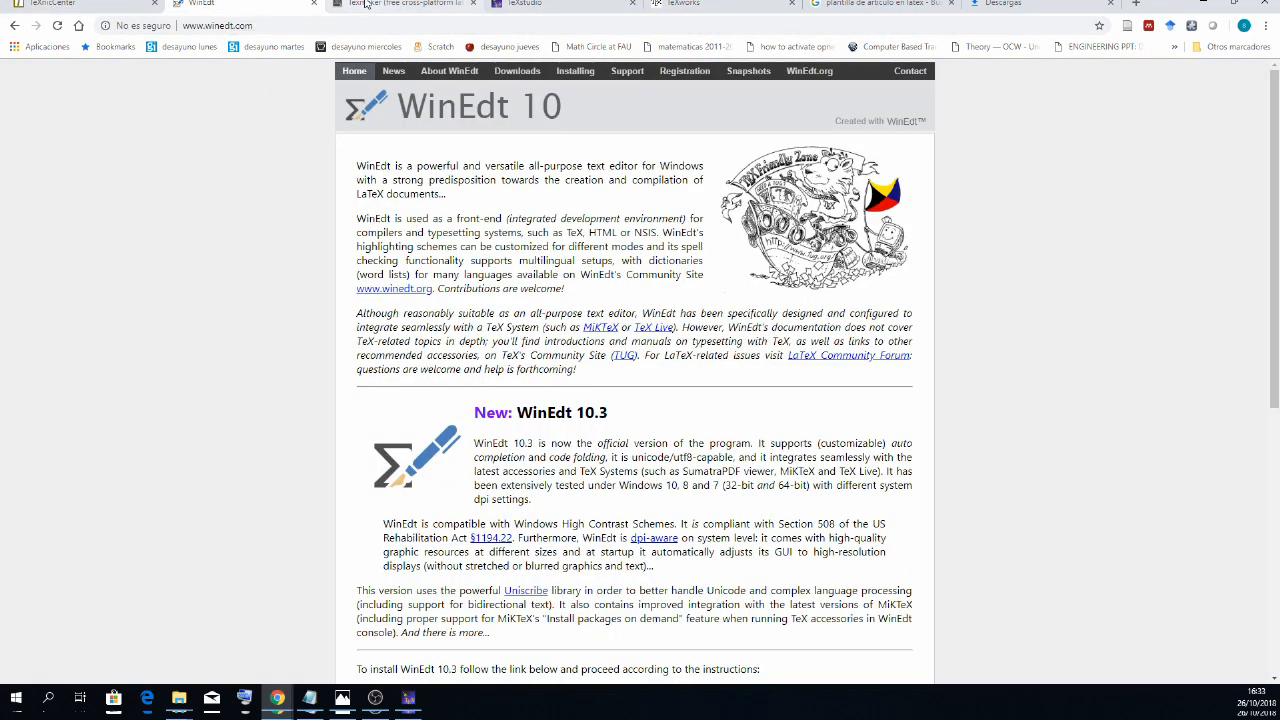
pyautogui.click(400, 5)
pyautogui.click(561, 6)
pyautogui.click(695, 6)
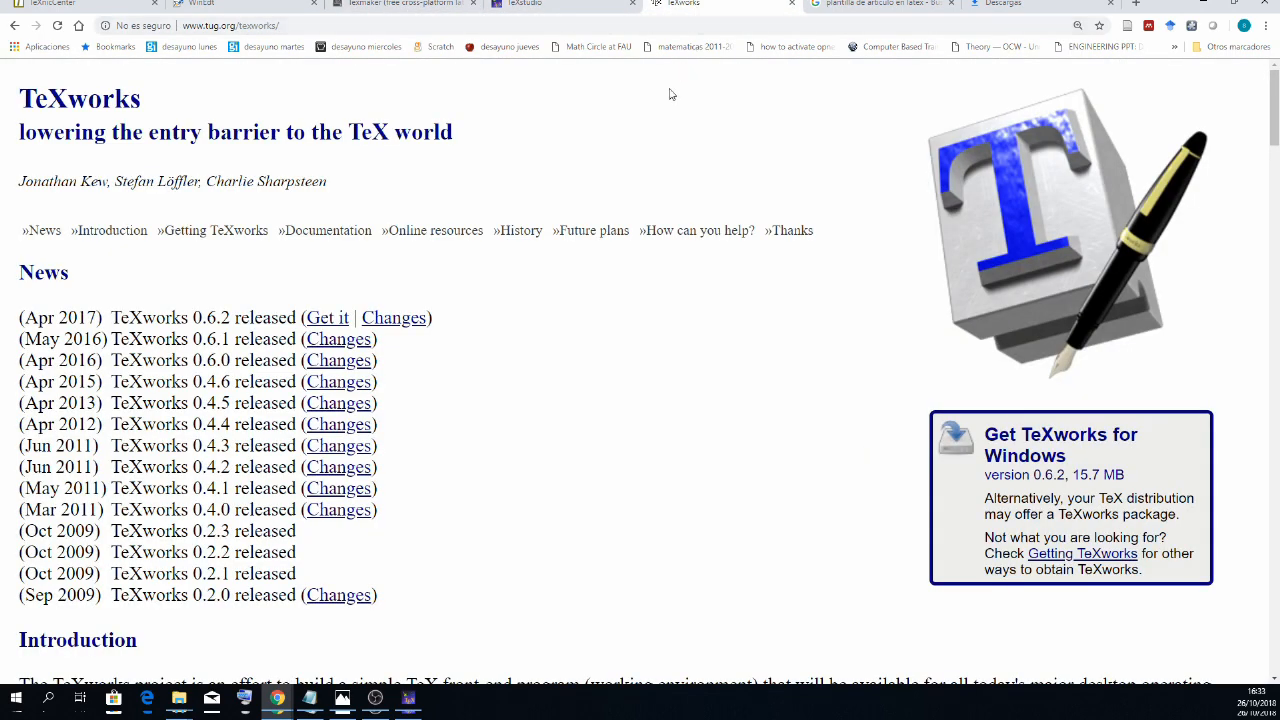
pyautogui.click(538, 5)
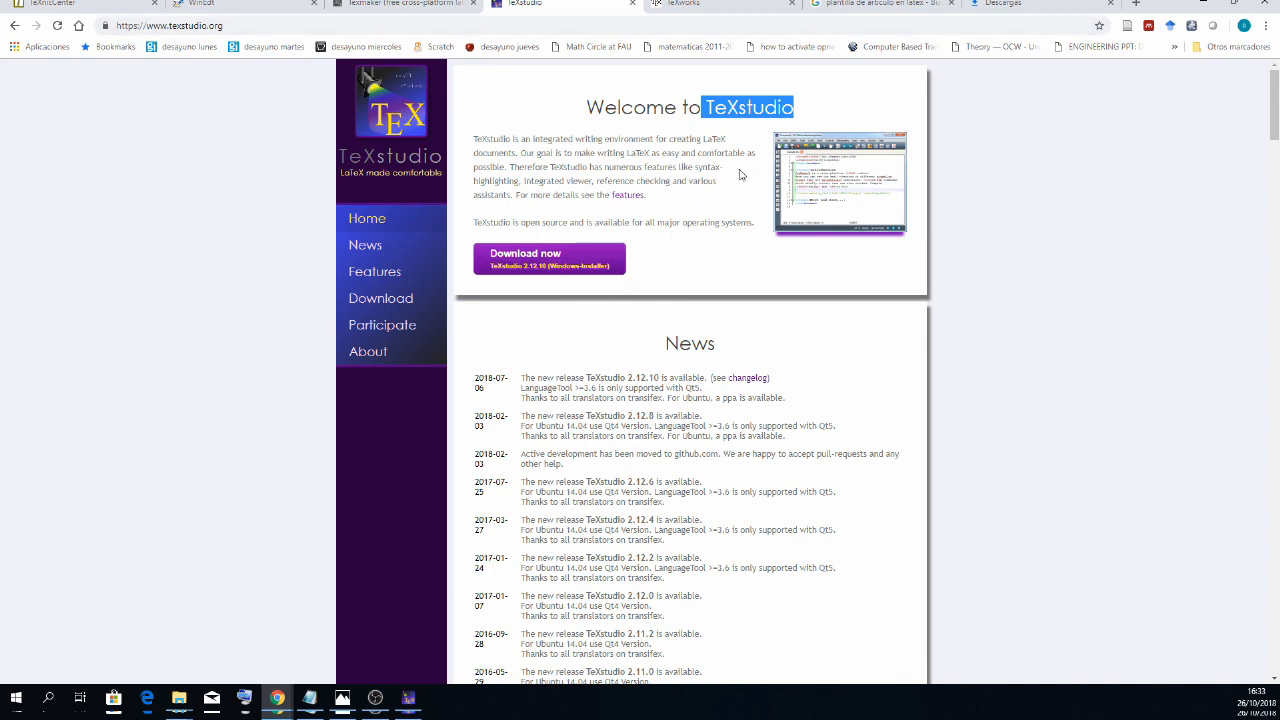
# - Run texstudio-2.12.10-win-qt5.exe from the Descargas folder, look at its destination folder selection, and cancel the setup
pyautogui.click(182, 708)
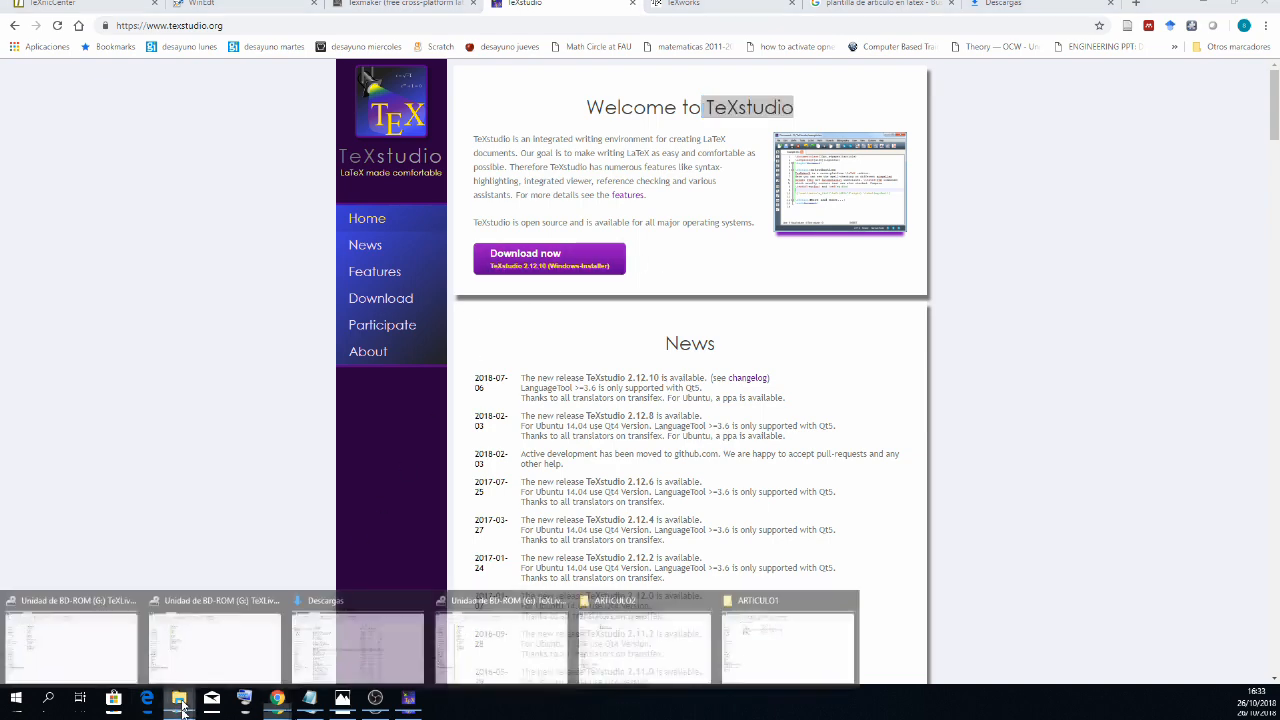
pyautogui.click(349, 645)
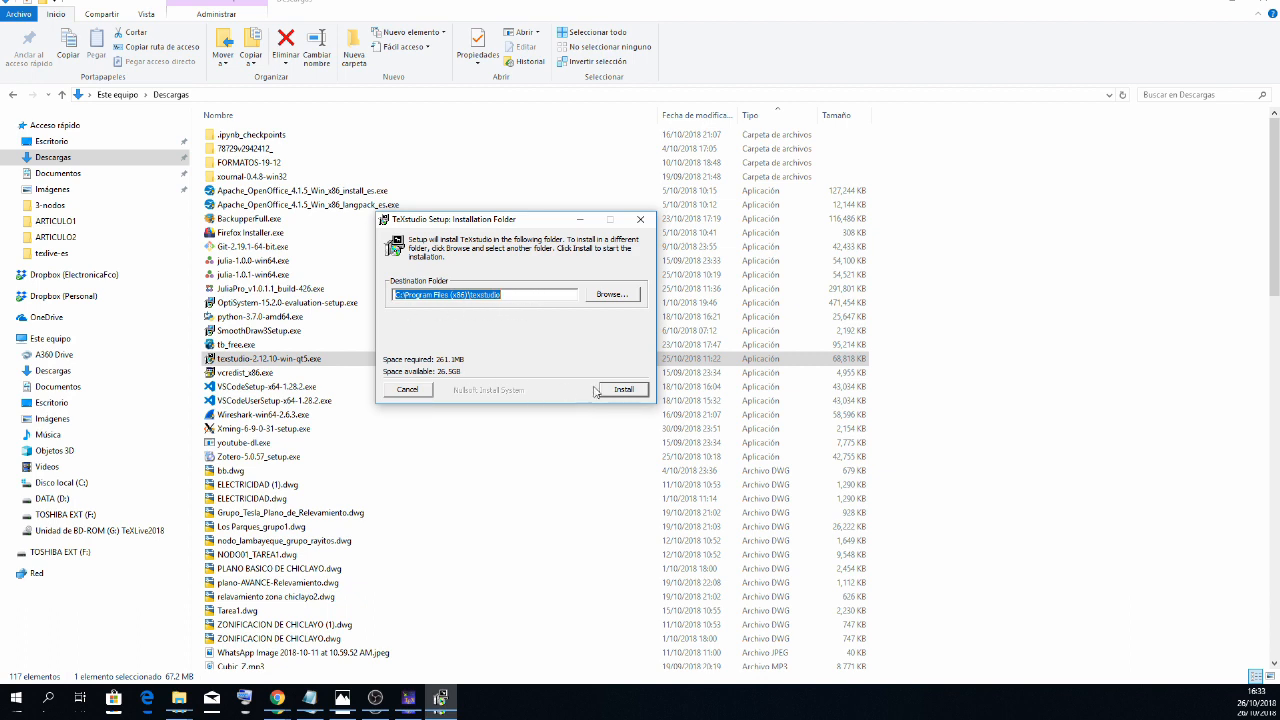
pyautogui.click(610, 297)
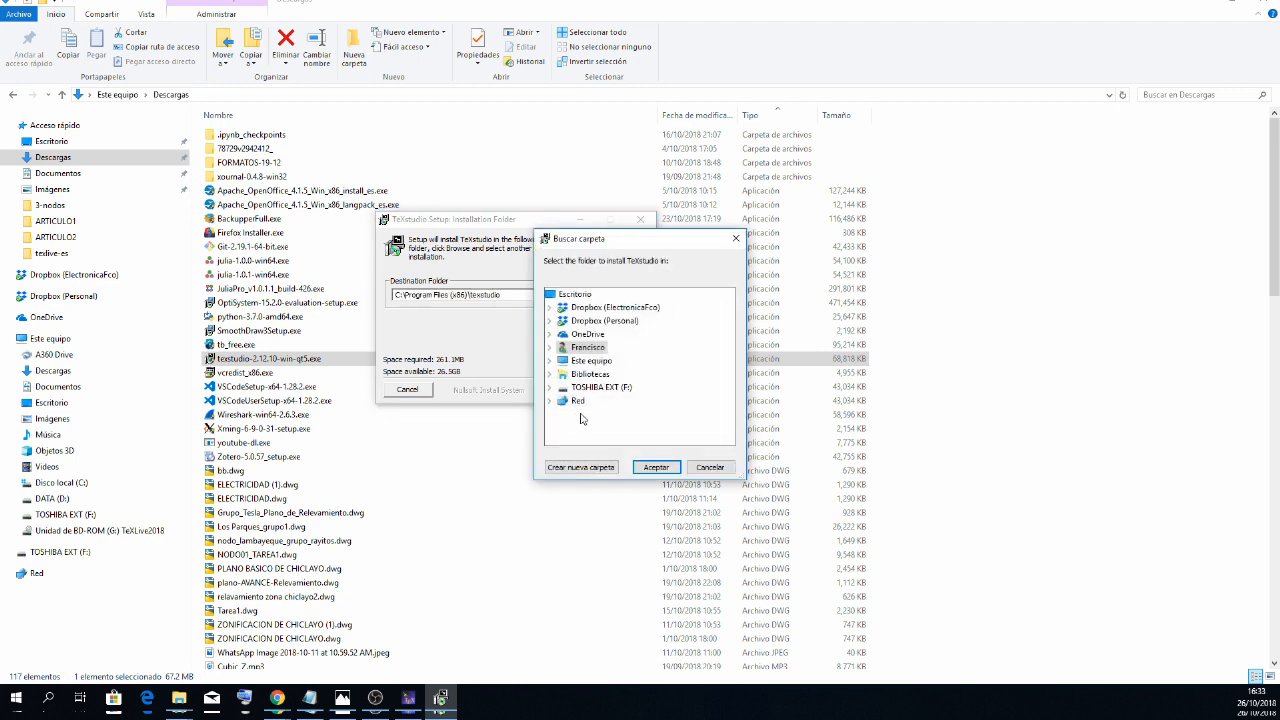
pyautogui.click(710, 467)
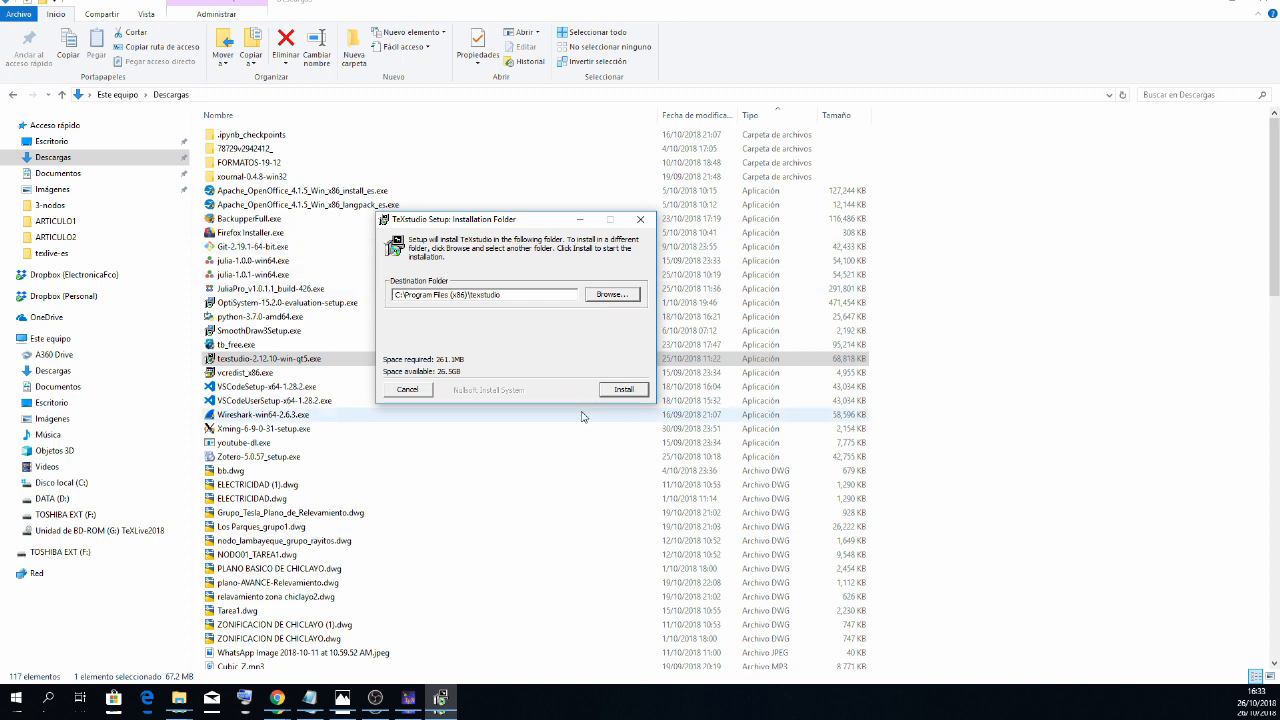
pyautogui.click(419, 390)
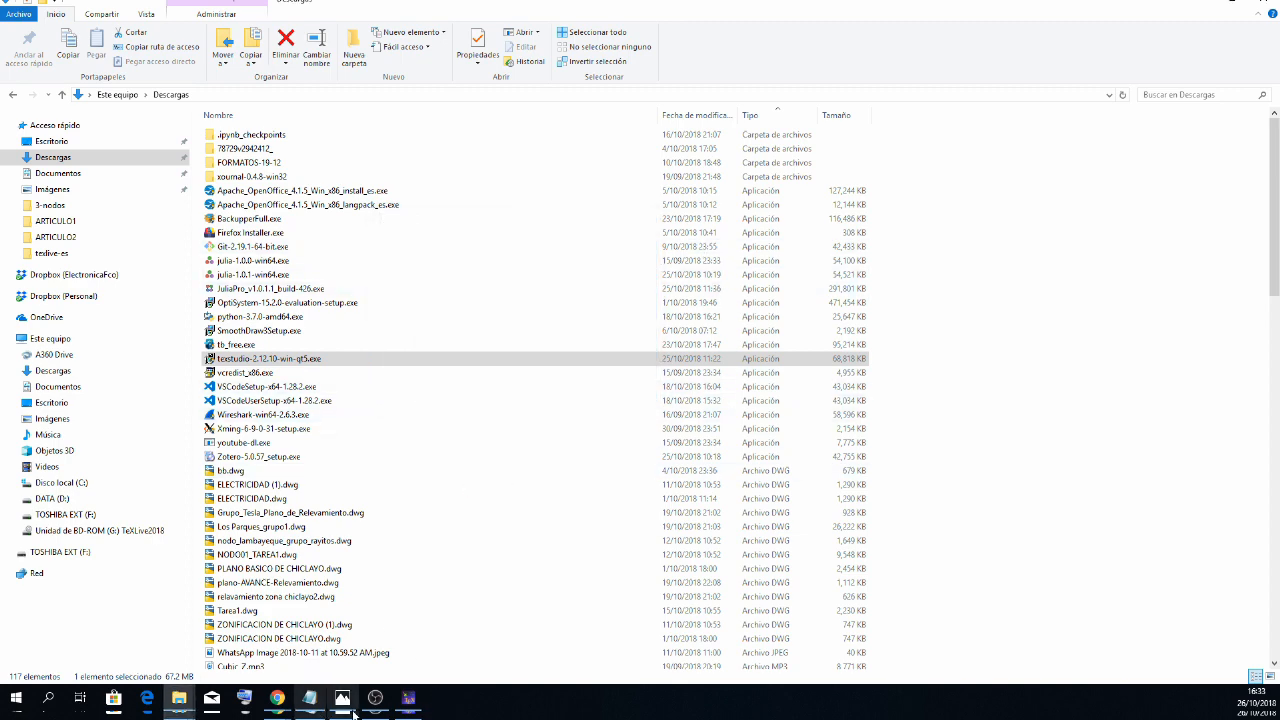
# - Switch to the running TeXstudio, close its PDF preview, and exit the program
pyautogui.click(408, 698)
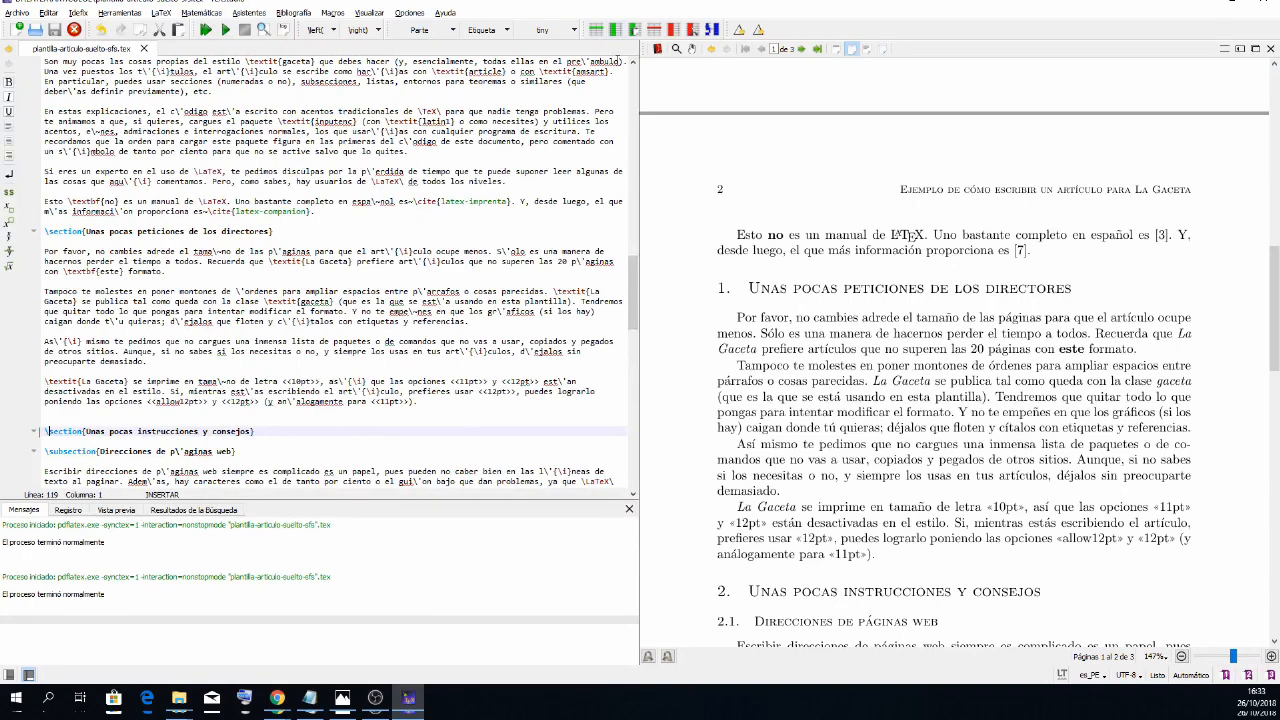
pyautogui.click(1270, 48)
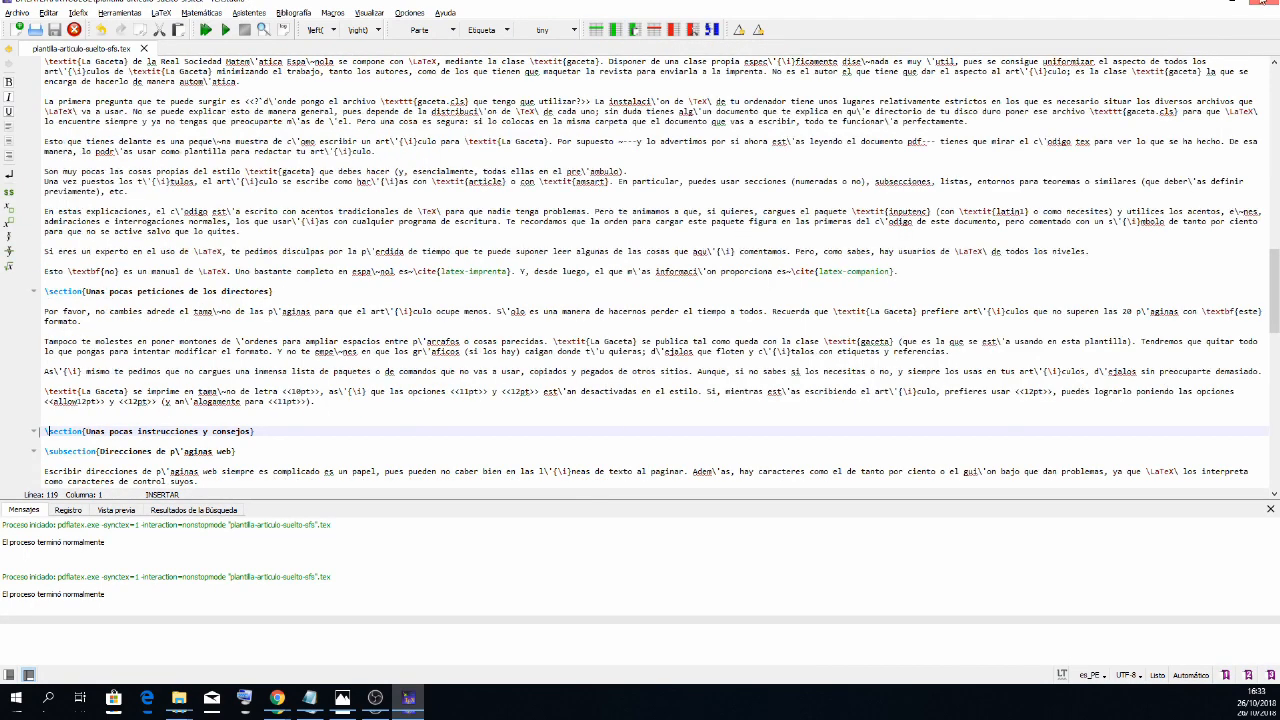
pyautogui.click(1268, 3)
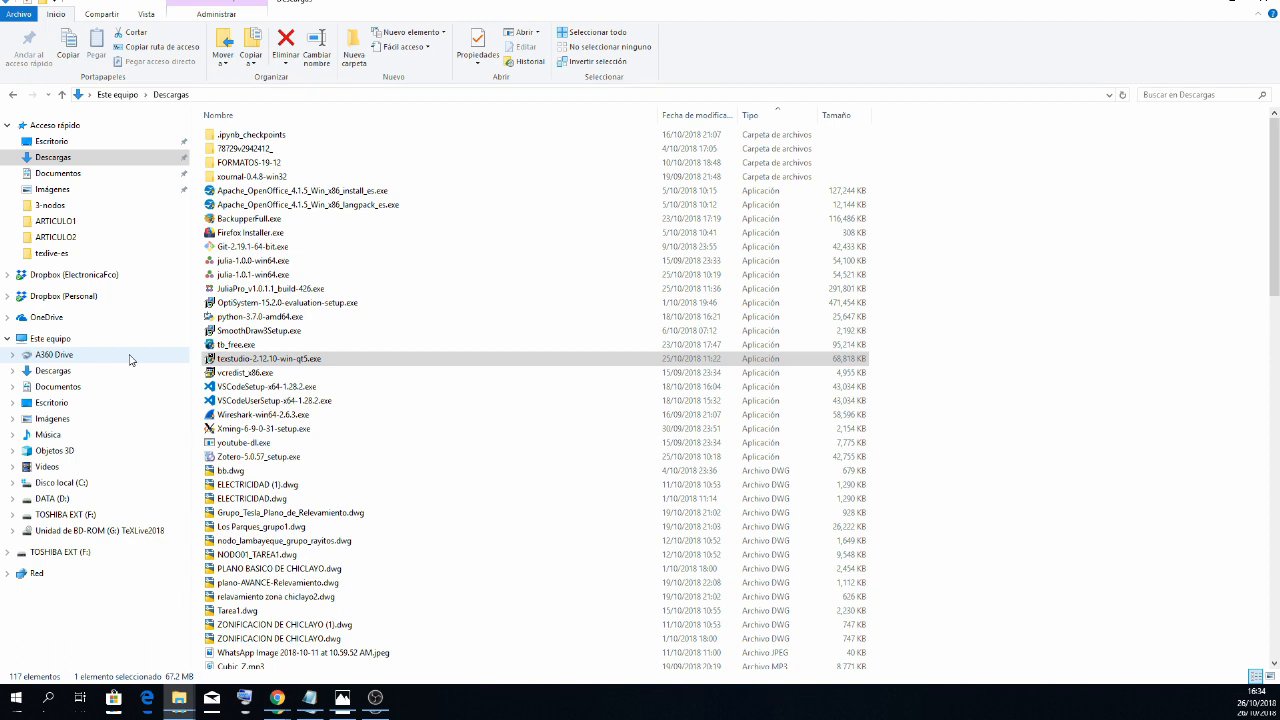
# - Find TeXstudio with a Windows search for "tex", launch it, and maximize its window
pyautogui.click(48, 697)
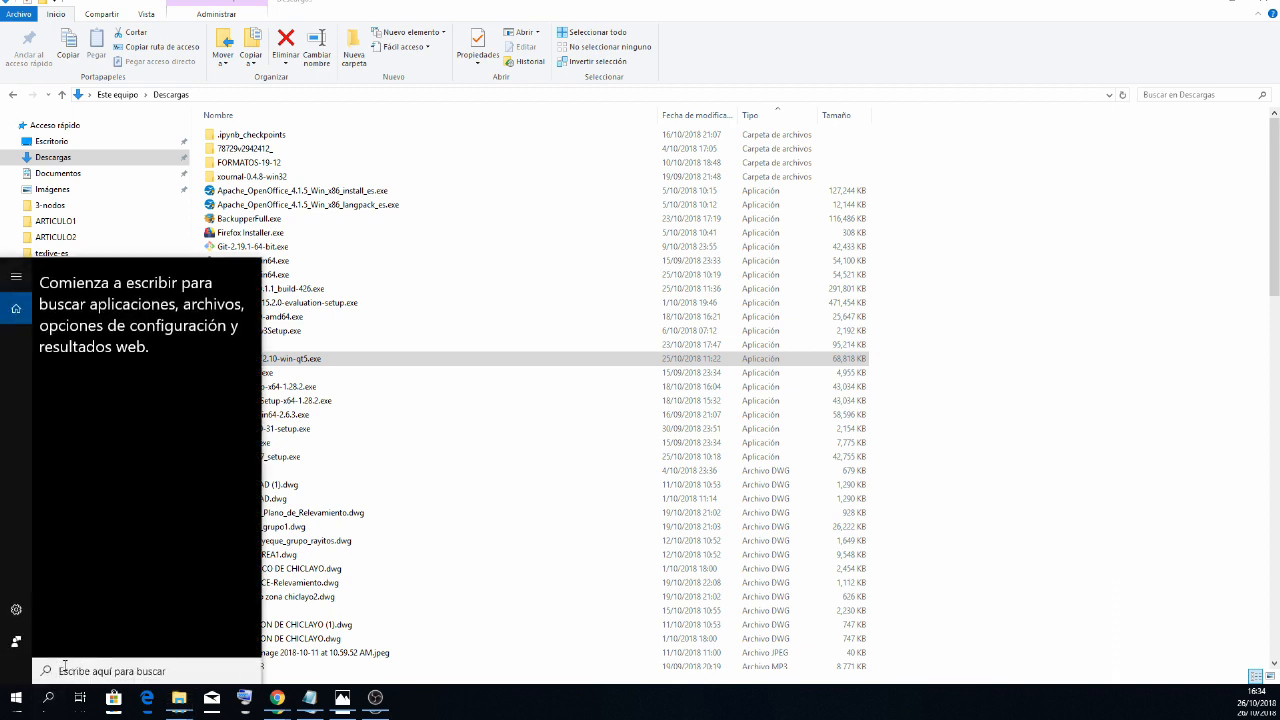
pyautogui.write('tex')
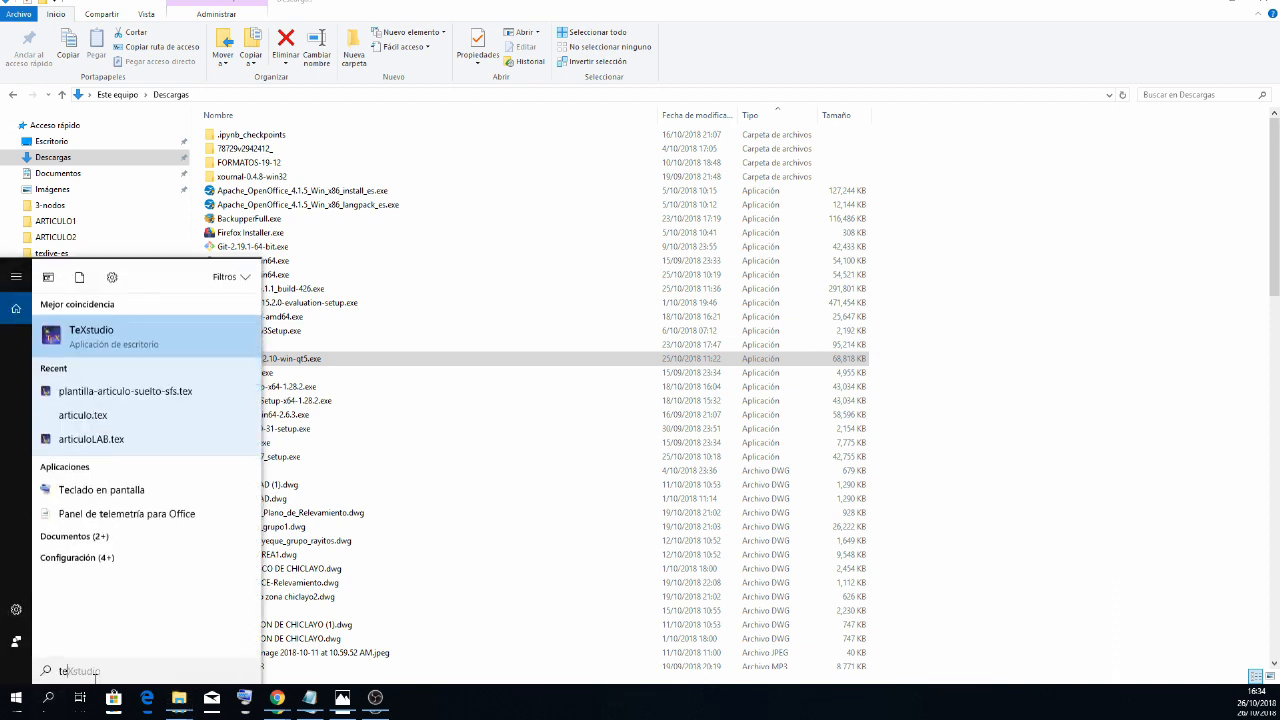
pyautogui.click(108, 342)
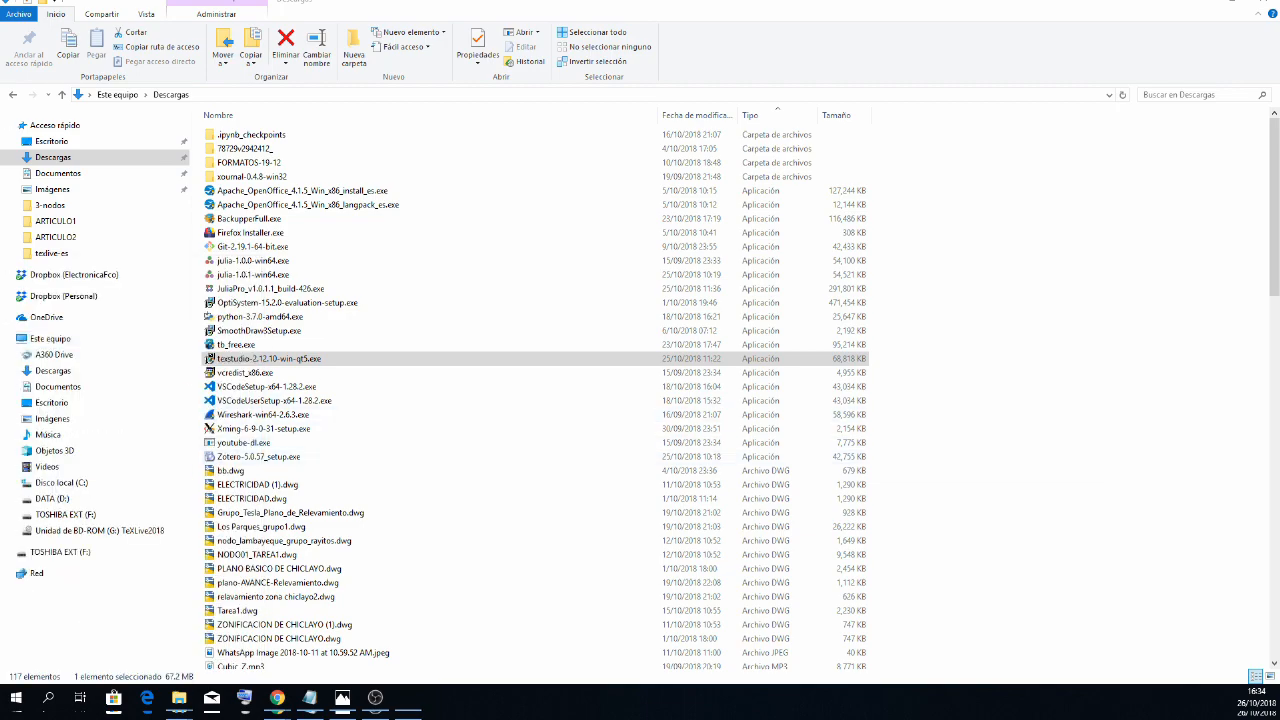
pyautogui.moveTo(0, 150); pyautogui.dragTo(837, 225)
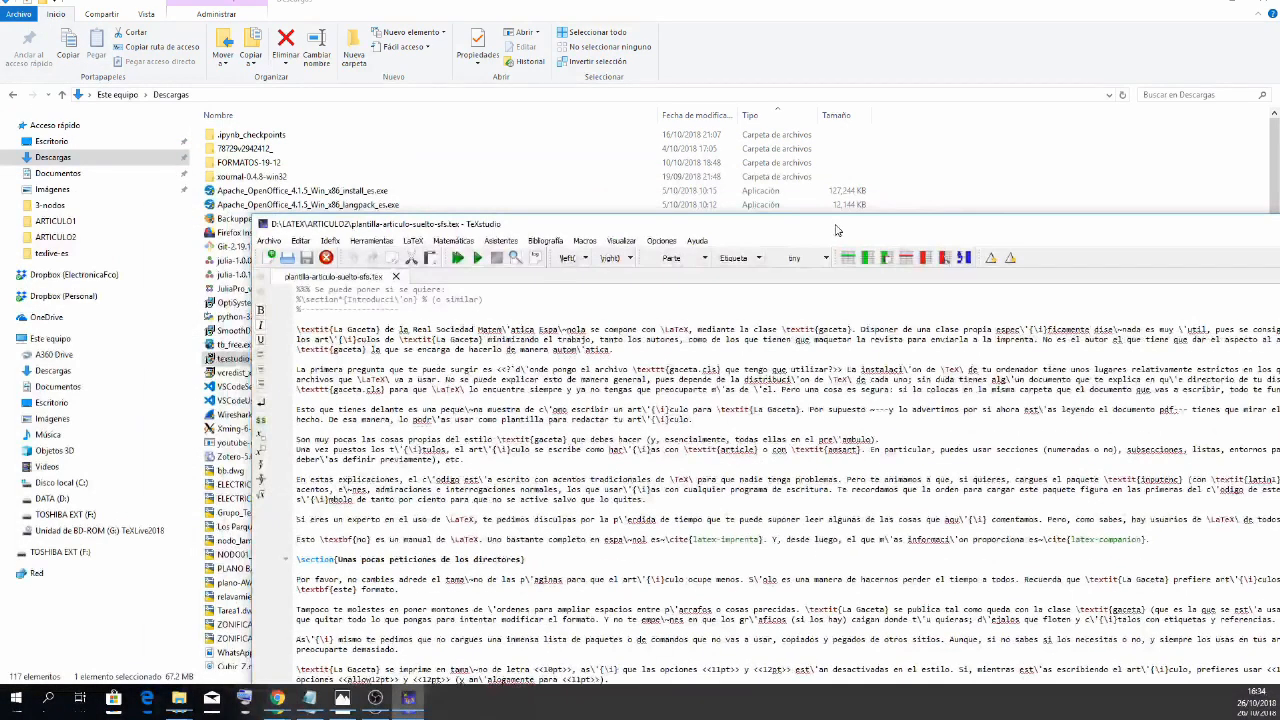
pyautogui.doubleClick(910, 222)
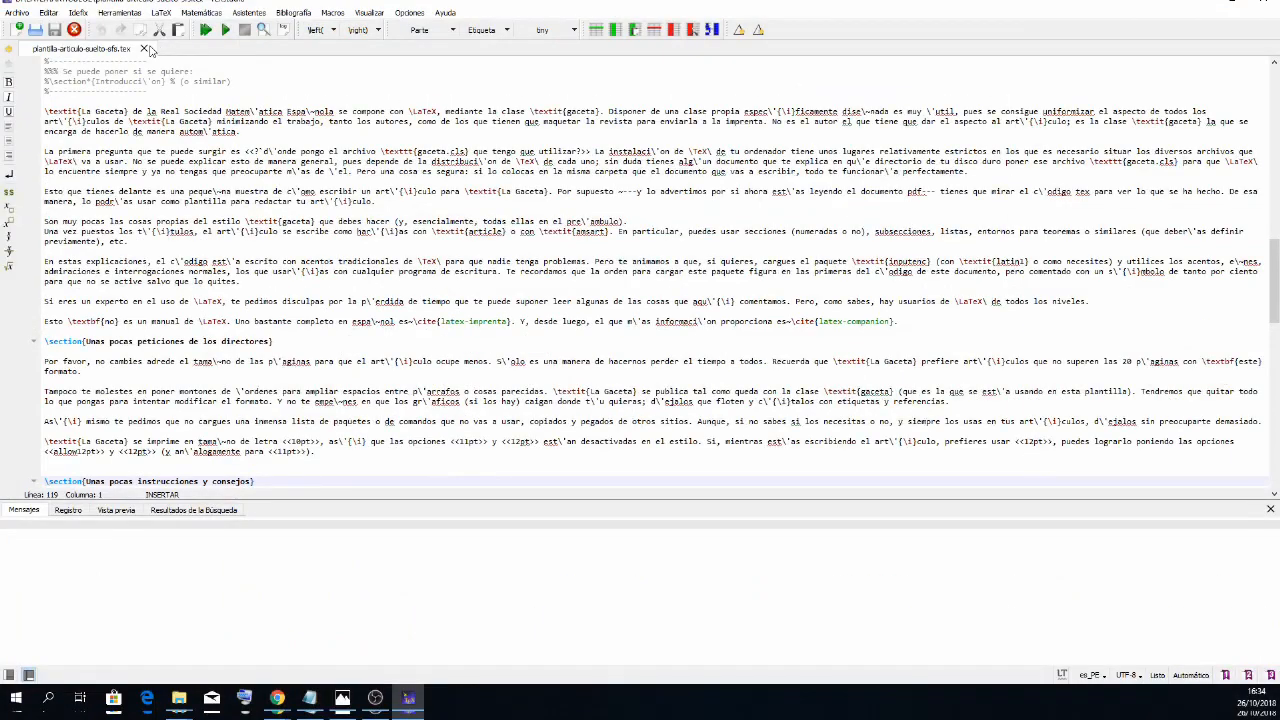
# - Close plantilla-articulo-suelto-sfs.tex and create a new blank document
pyautogui.click(143, 48)
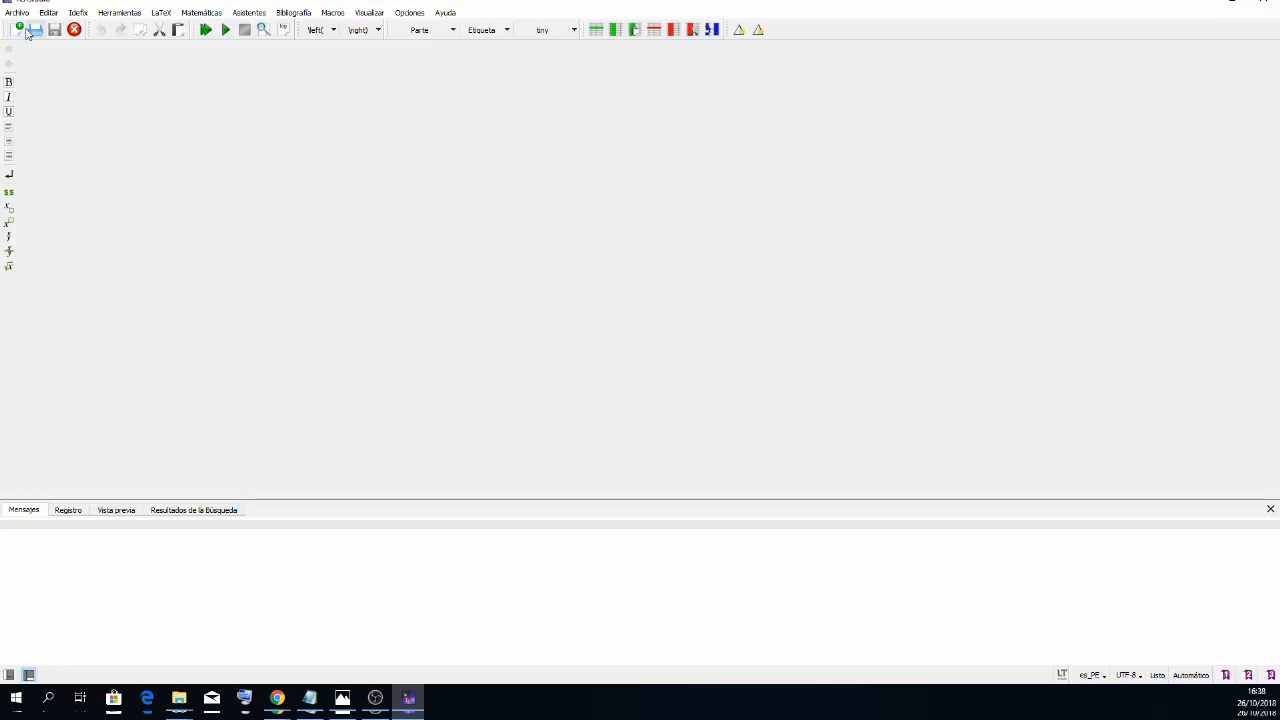
pyautogui.click(18, 29)
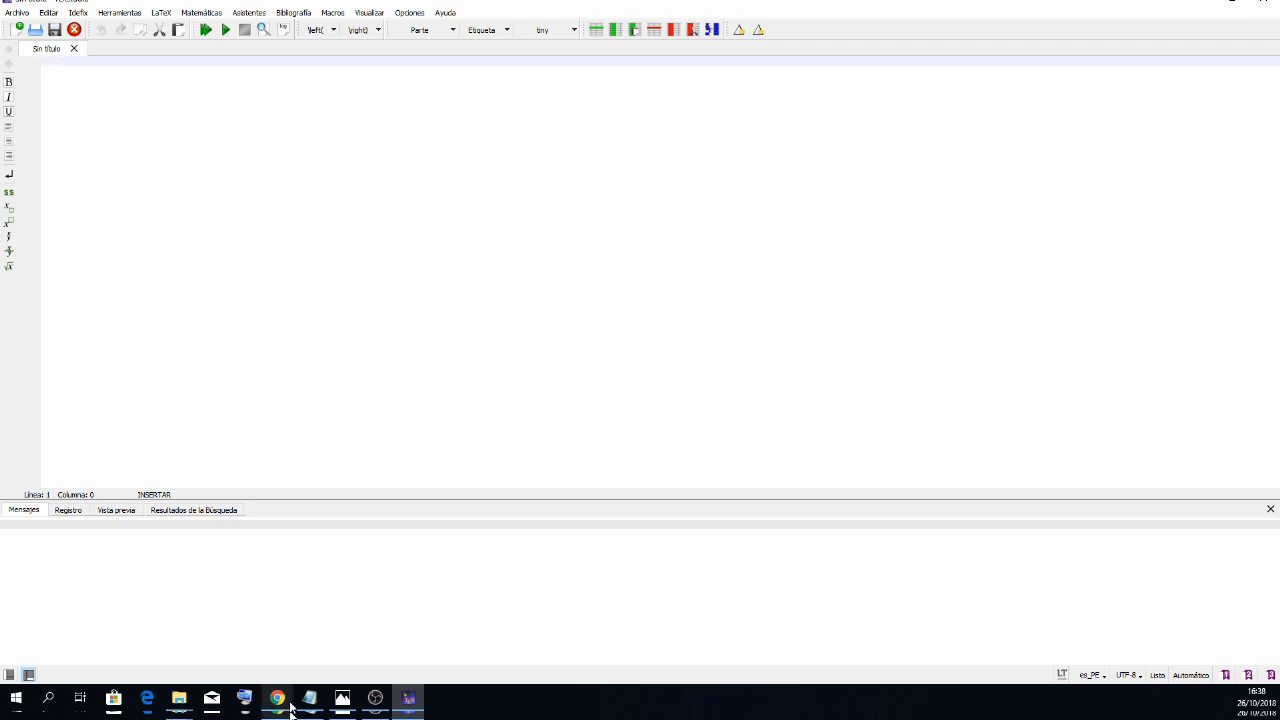
# - Switch to Chrome's Google results for "plantilla de articulo en latex" and download articulo.tex and plantilla-articulo-suelto.tex
pyautogui.moveTo(277, 697)
pyautogui.click(417, 650)
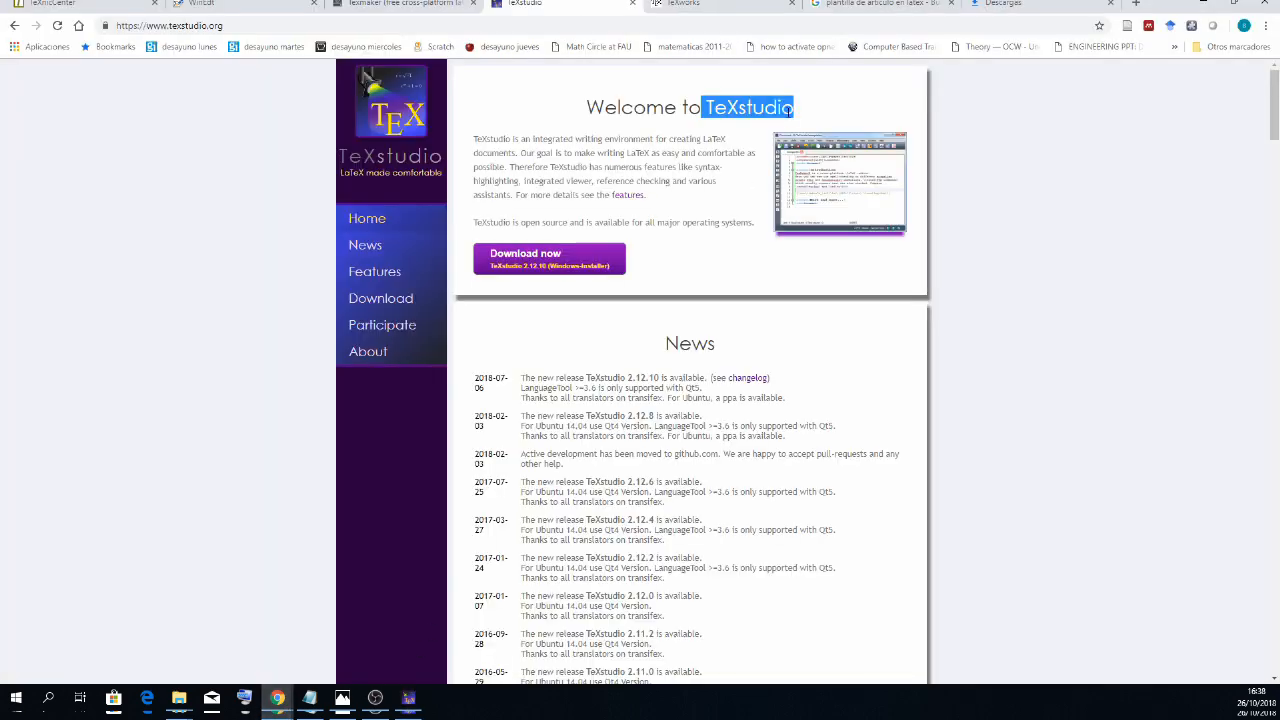
pyautogui.click(865, 4)
pyautogui.moveTo(346, 93); pyautogui.dragTo(112, 117)
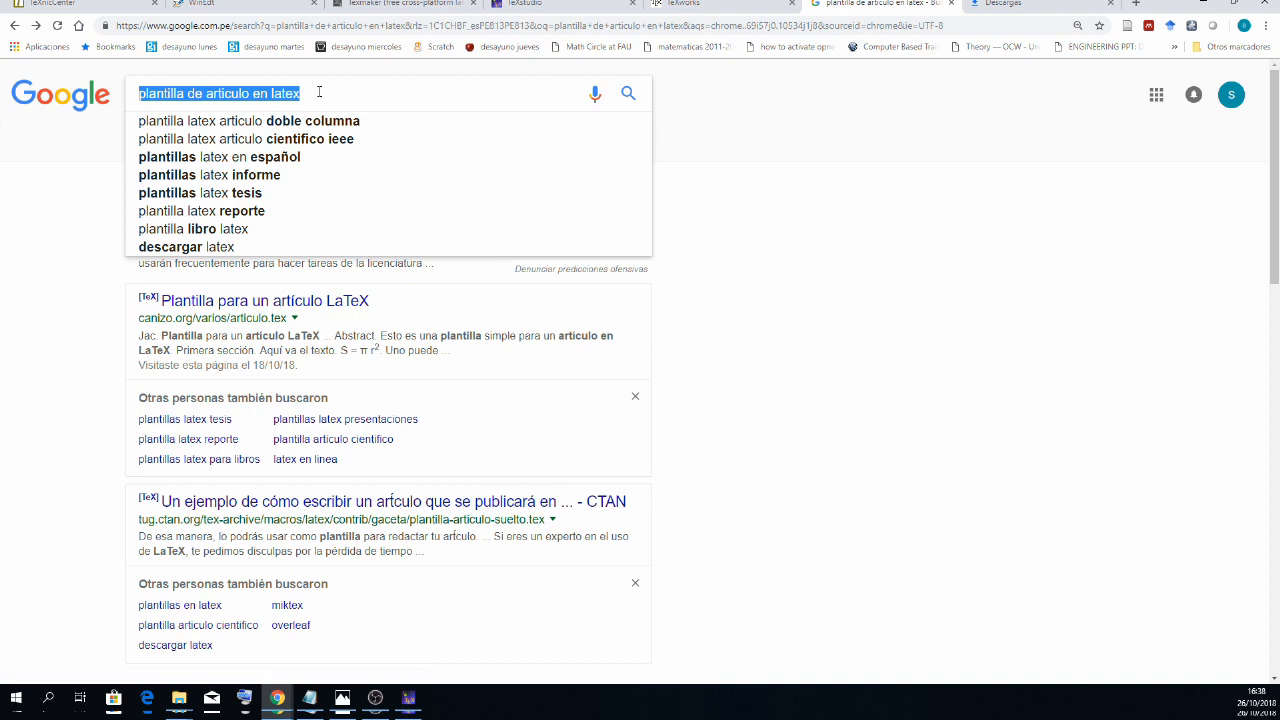
pyautogui.click(80, 229)
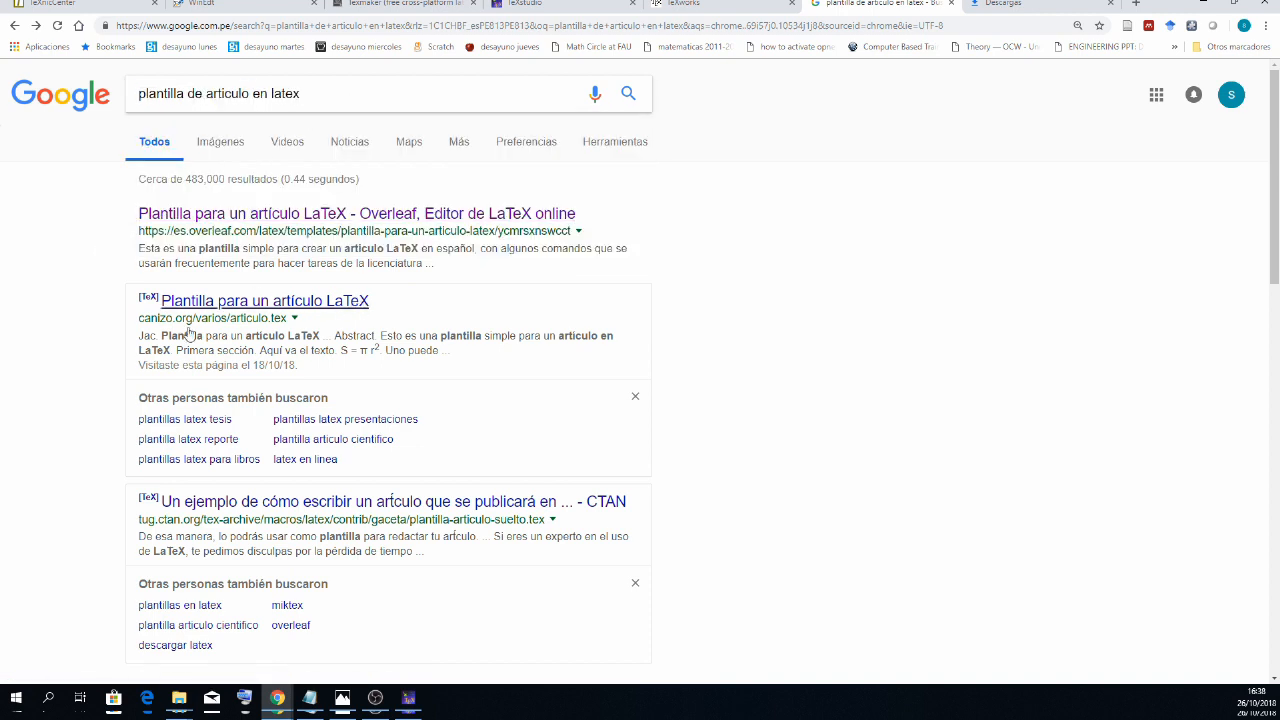
pyautogui.moveTo(321, 92); pyautogui.dragTo(128, 100)
pyautogui.click(59, 262)
pyautogui.click(241, 305)
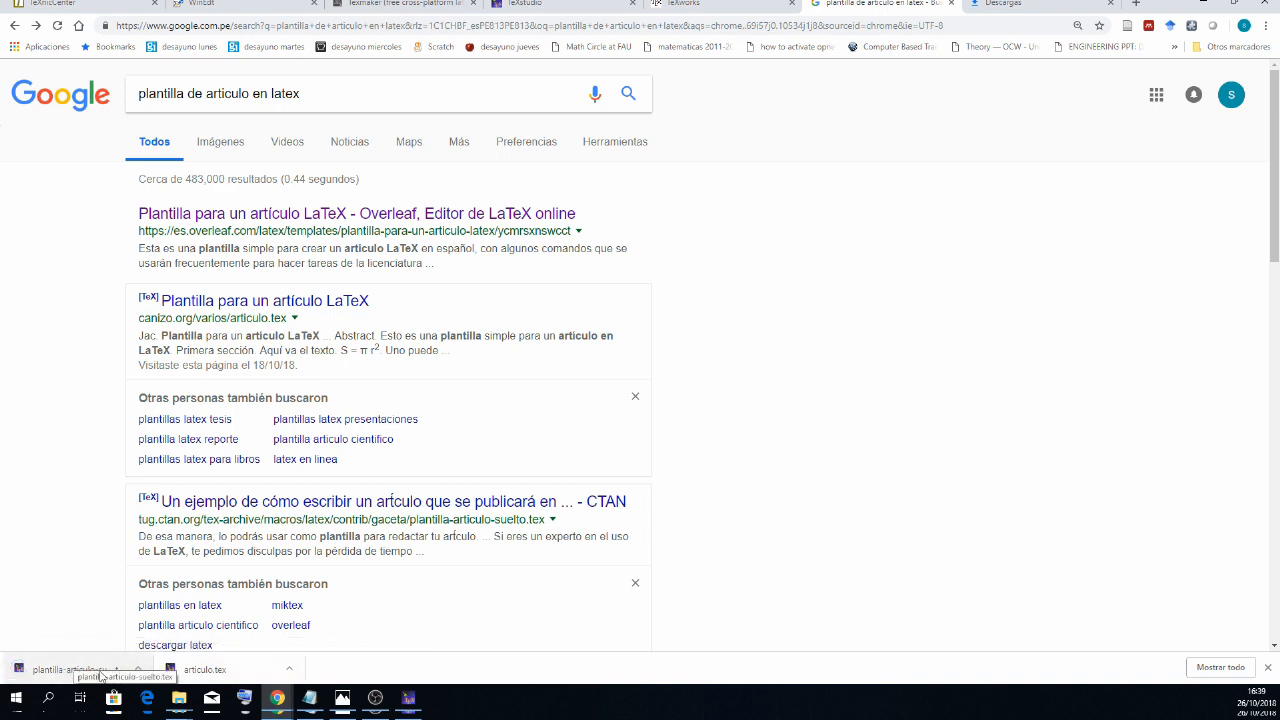
# - Show the newly downloaded plantilla-articulo-suelto.tex in its folder from Chrome's full downloads list, and maximize the folder window
pyautogui.click(1218, 667)
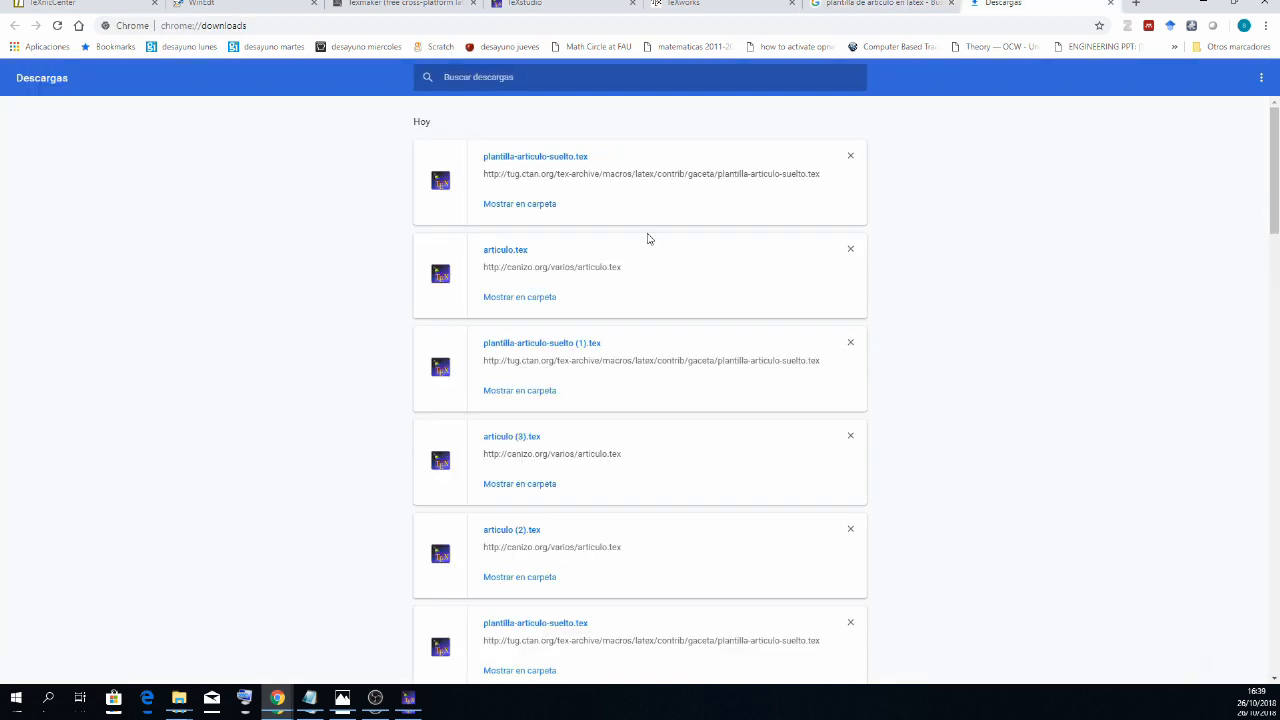
pyautogui.click(527, 205)
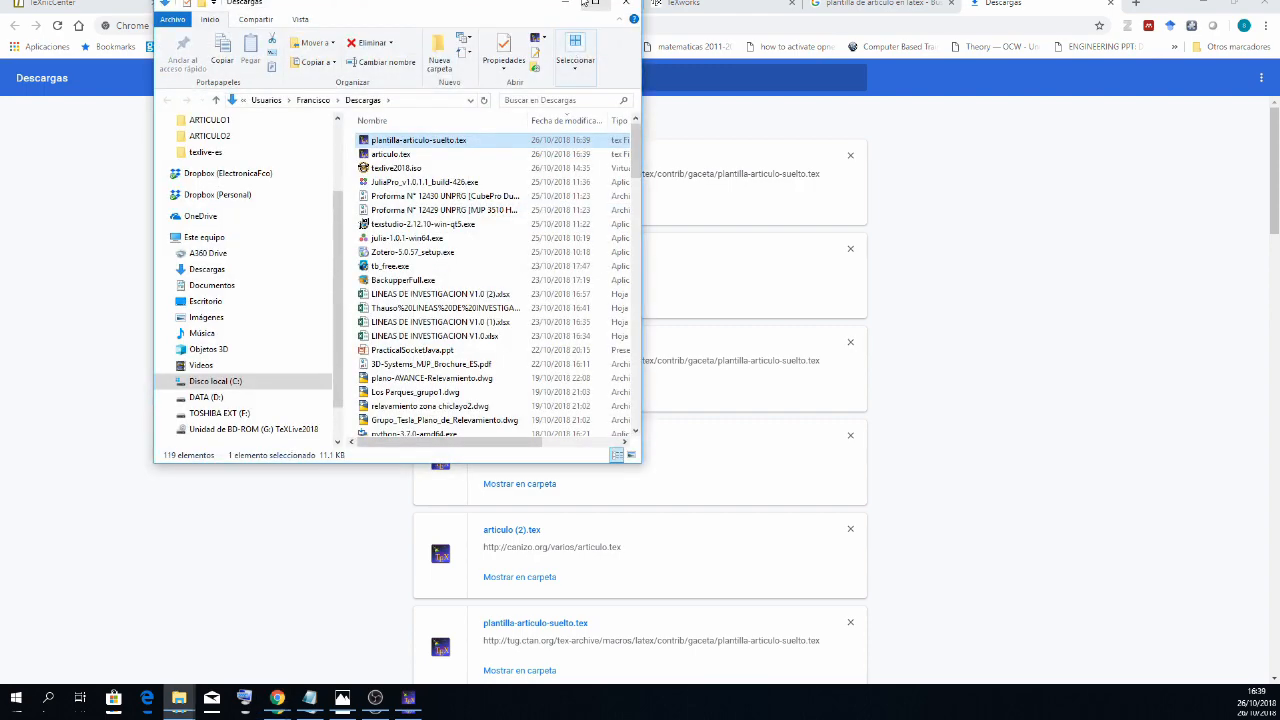
pyautogui.click(592, 3)
pyautogui.doubleClick(374, 117)
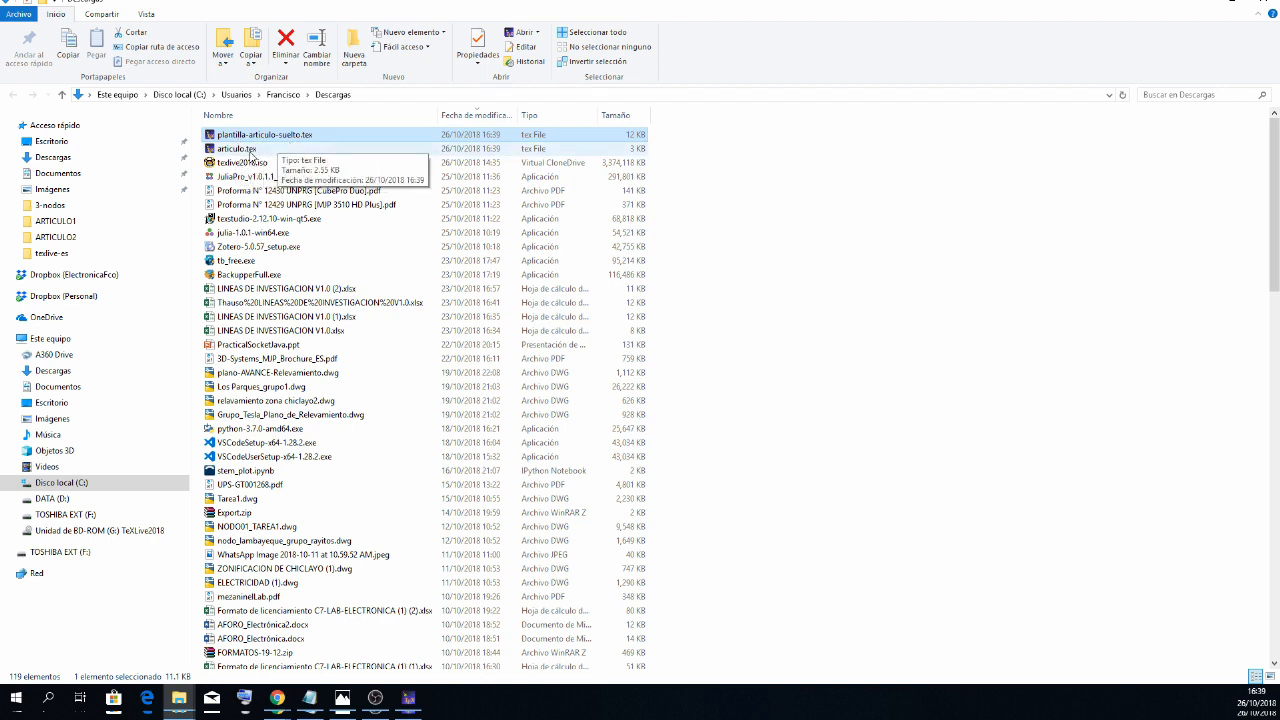
# - Open the downloaded articulo.tex with Bloc de notas, view its text in a maximized window, and close it
pyautogui.rightClick(253, 152)
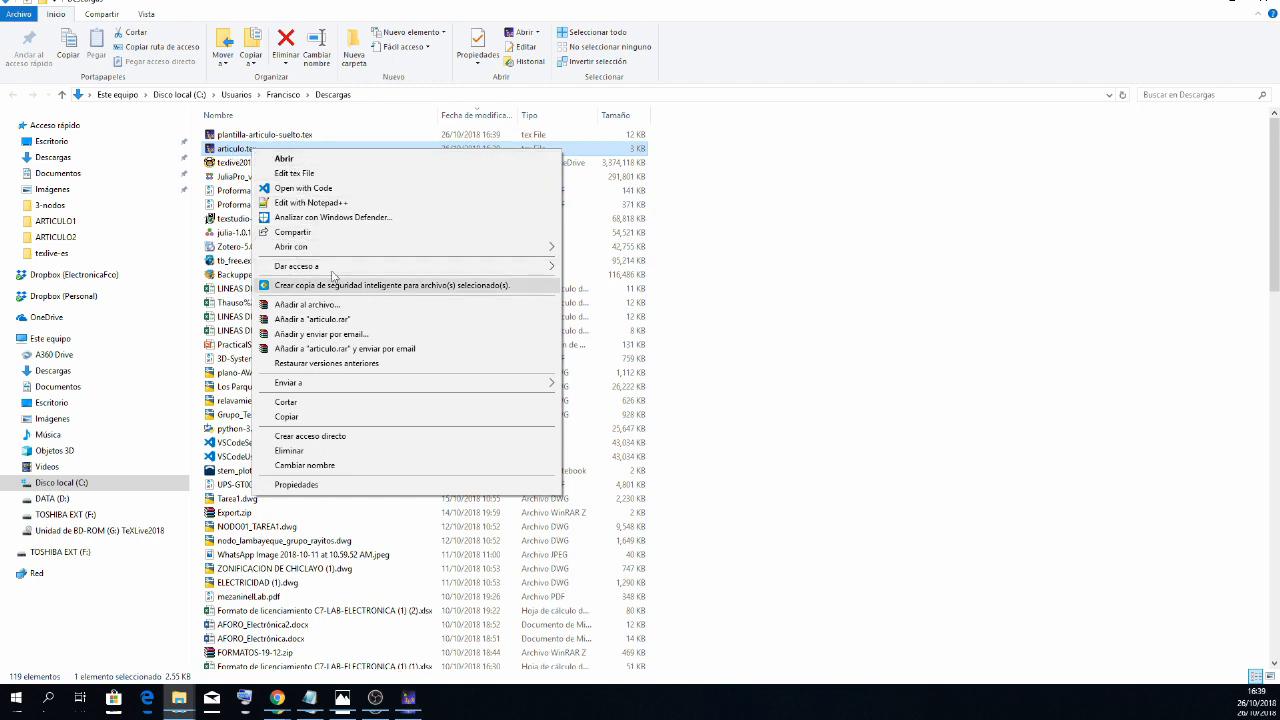
pyautogui.moveTo(412, 248)
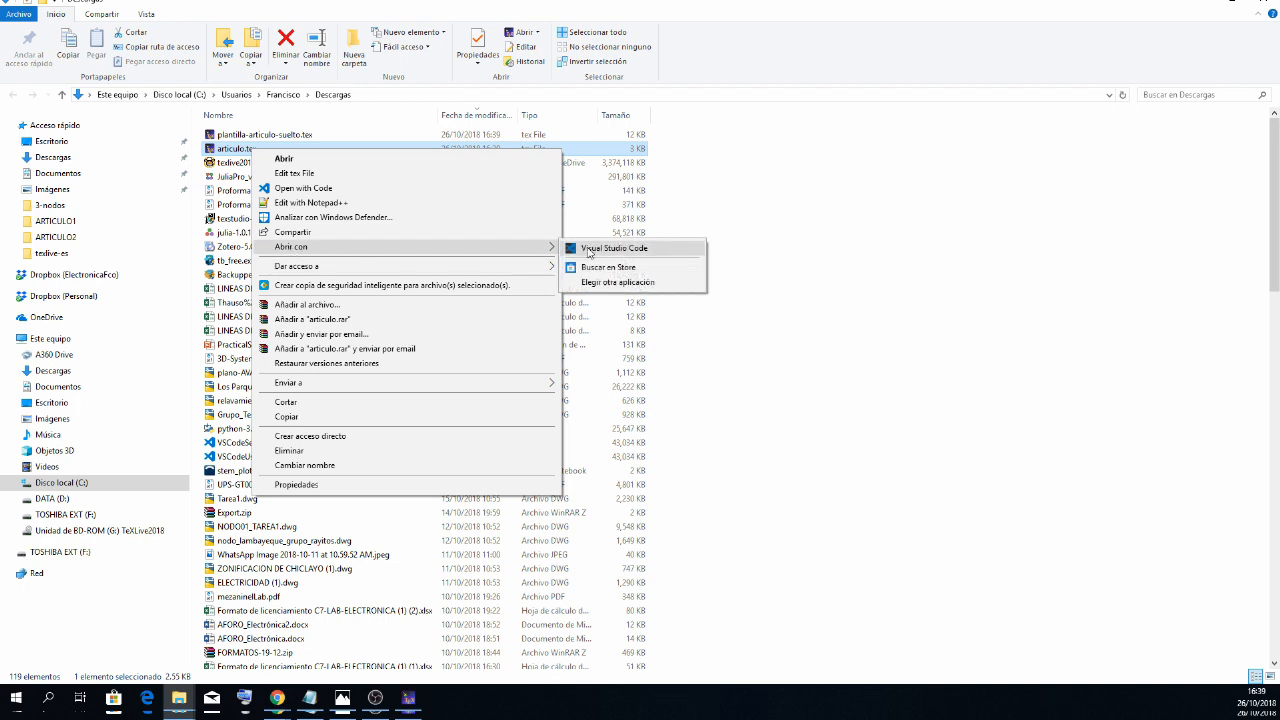
pyautogui.click(628, 284)
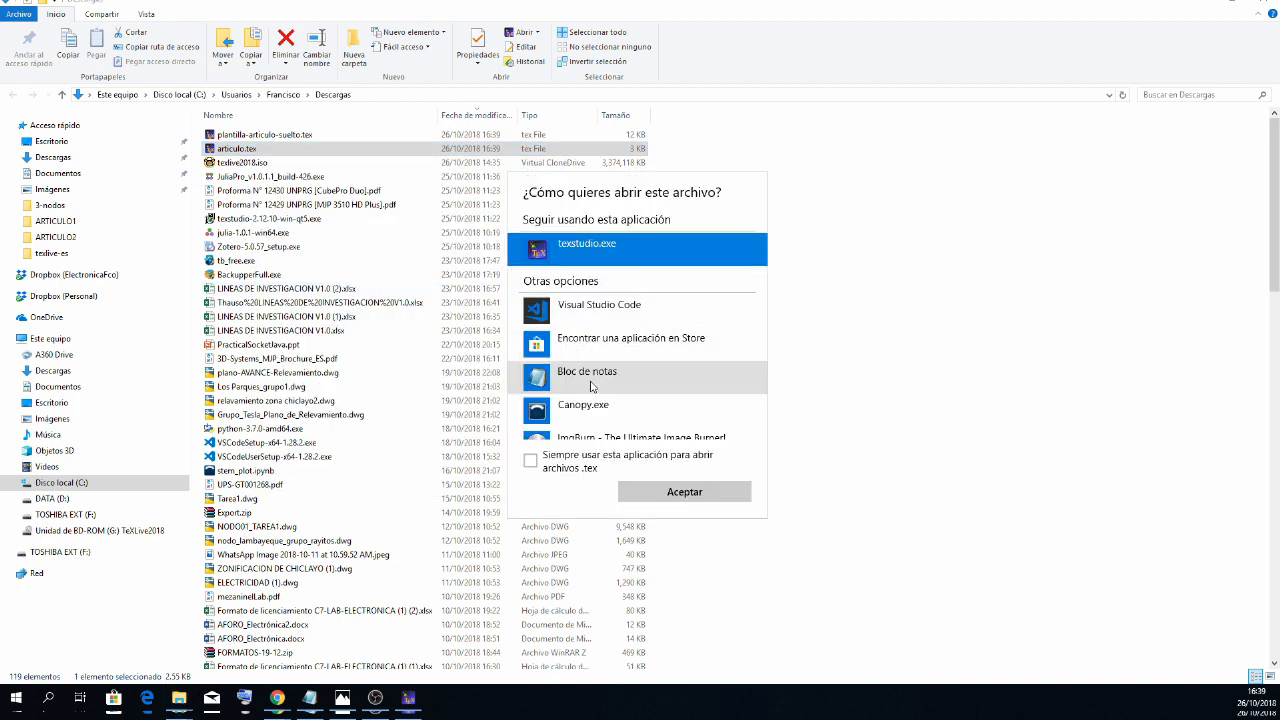
pyautogui.doubleClick(591, 387)
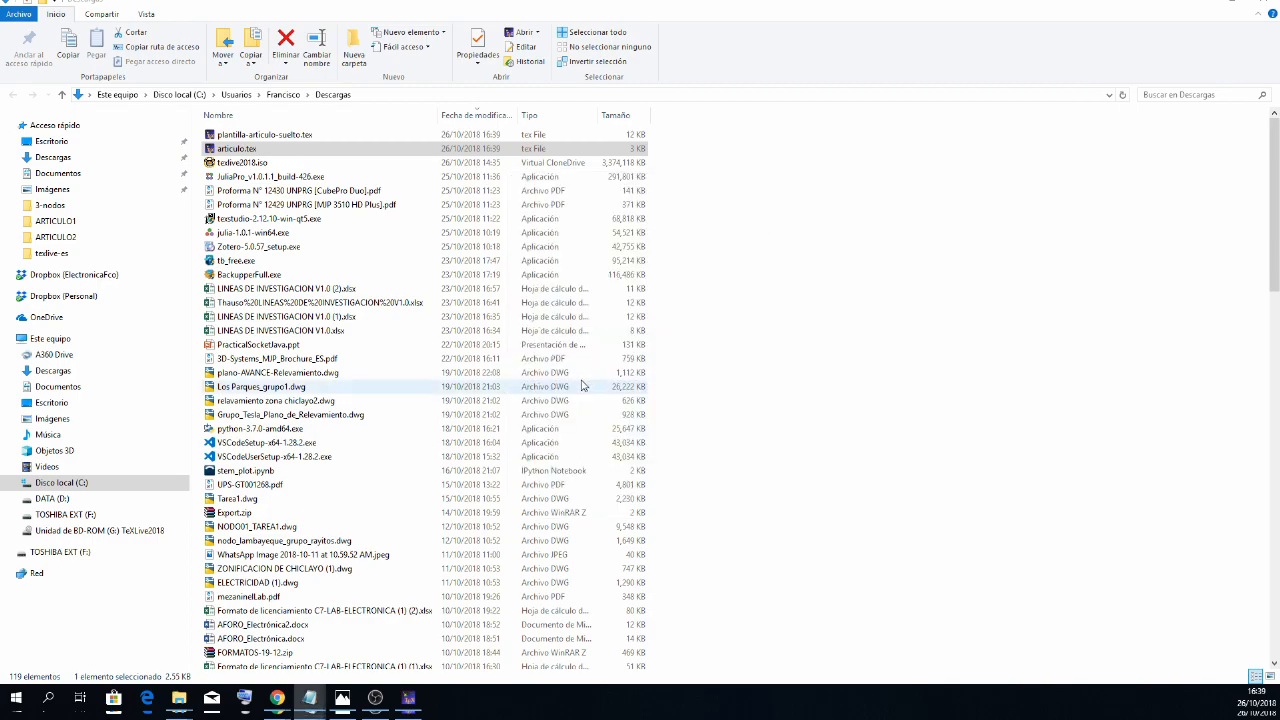
pyautogui.moveTo(0, 140); pyautogui.dragTo(797, 179)
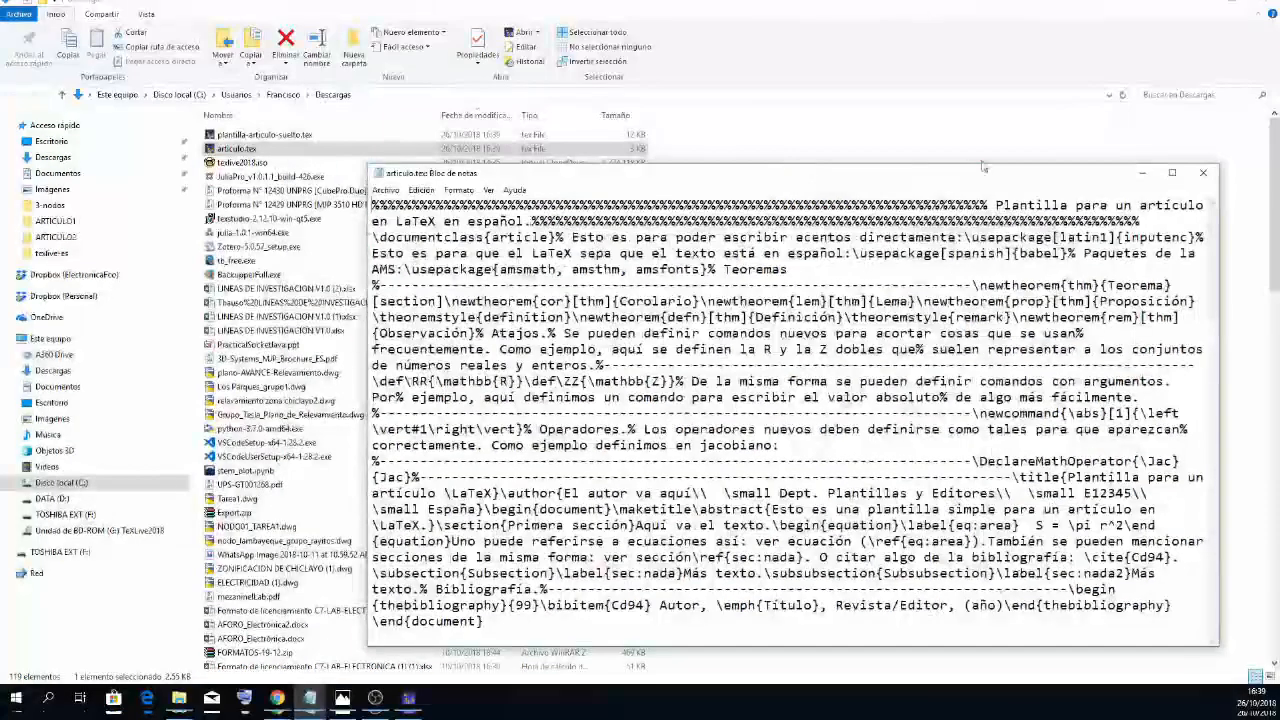
pyautogui.click(1171, 177)
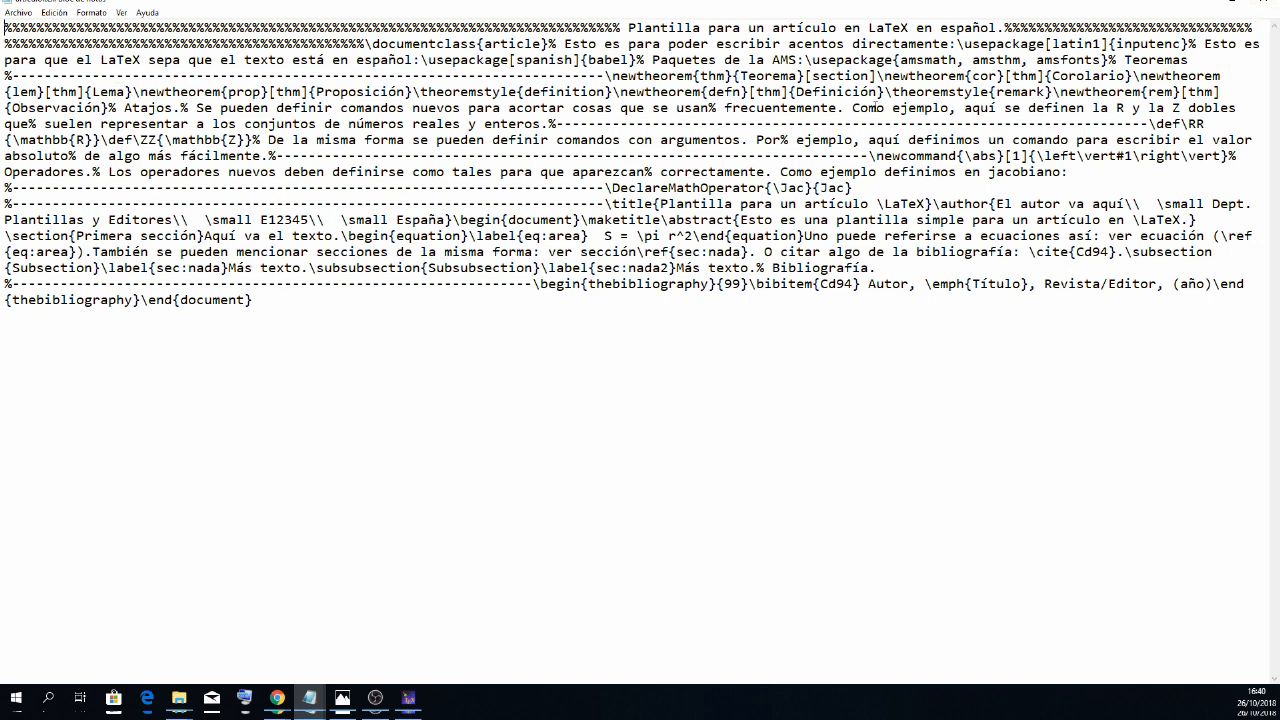
pyautogui.click(1266, 3)
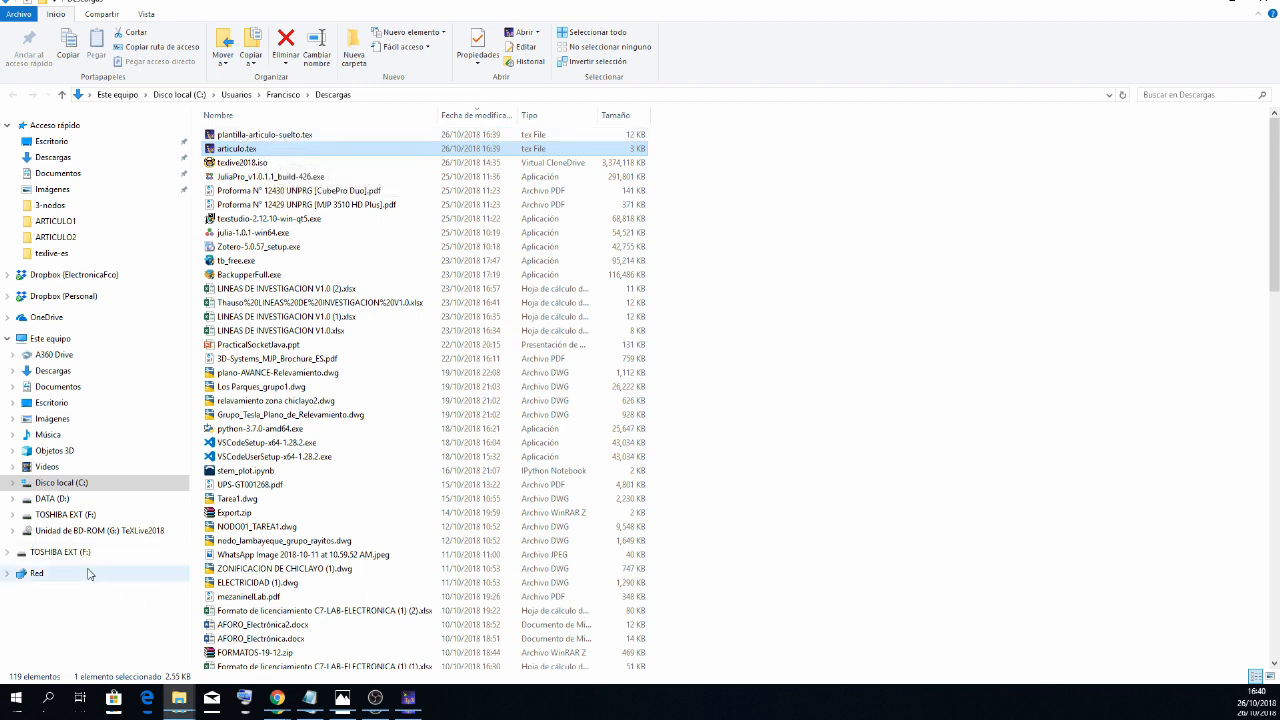
# - In the ARTICULO1 folder of D:\LATEX, delete articulo.aux, articulo.log, articulo.pdf and articulo.synctex.gz
pyautogui.click(60, 500)
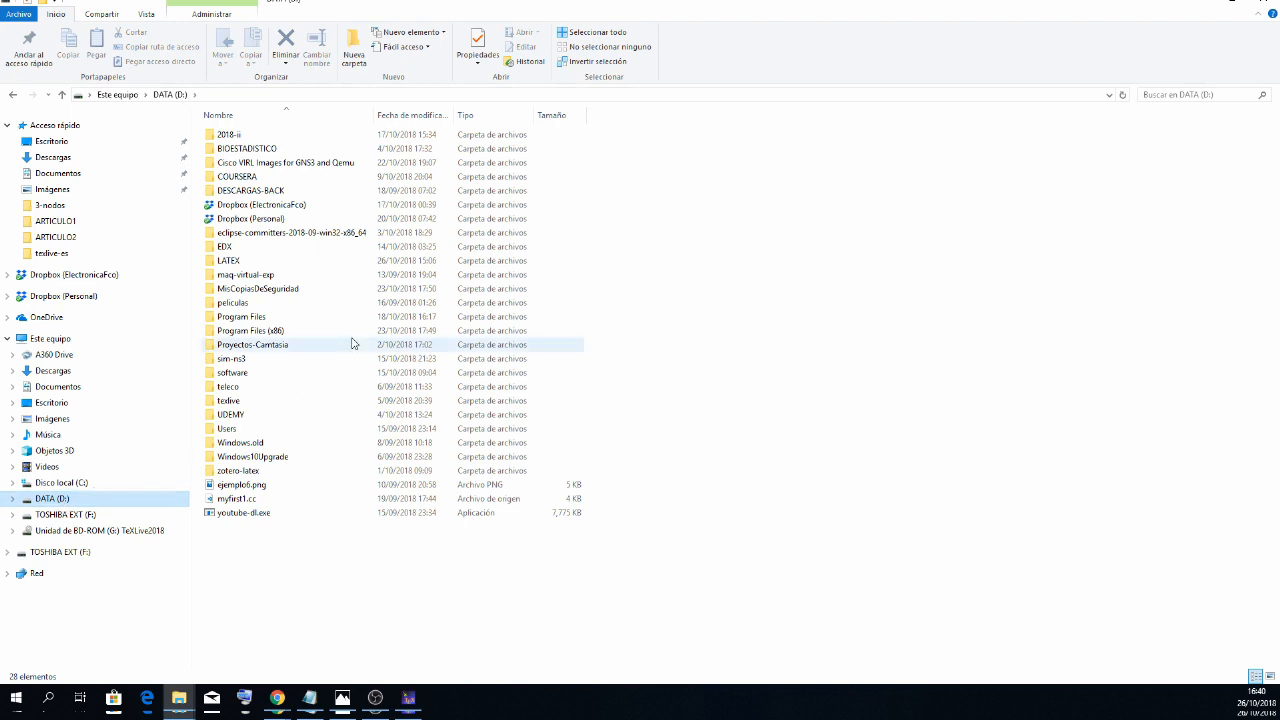
pyautogui.click(229, 262)
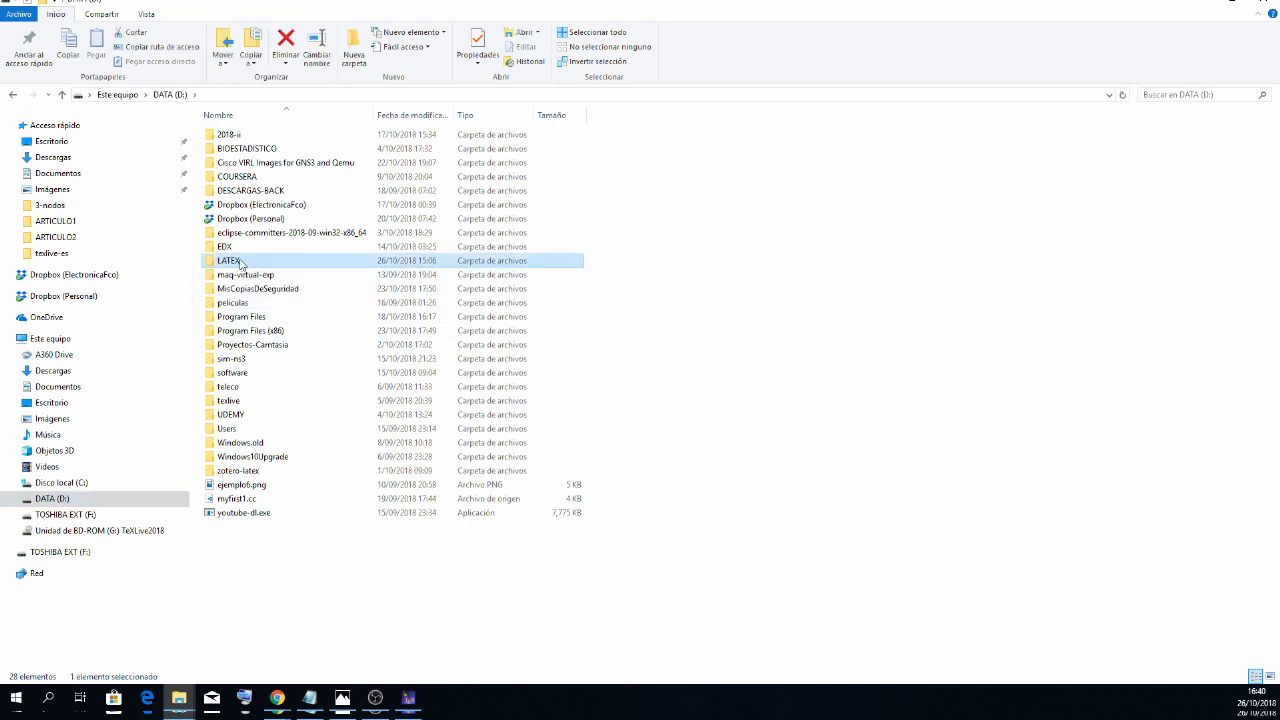
pyautogui.doubleClick(240, 263)
pyautogui.click(255, 137)
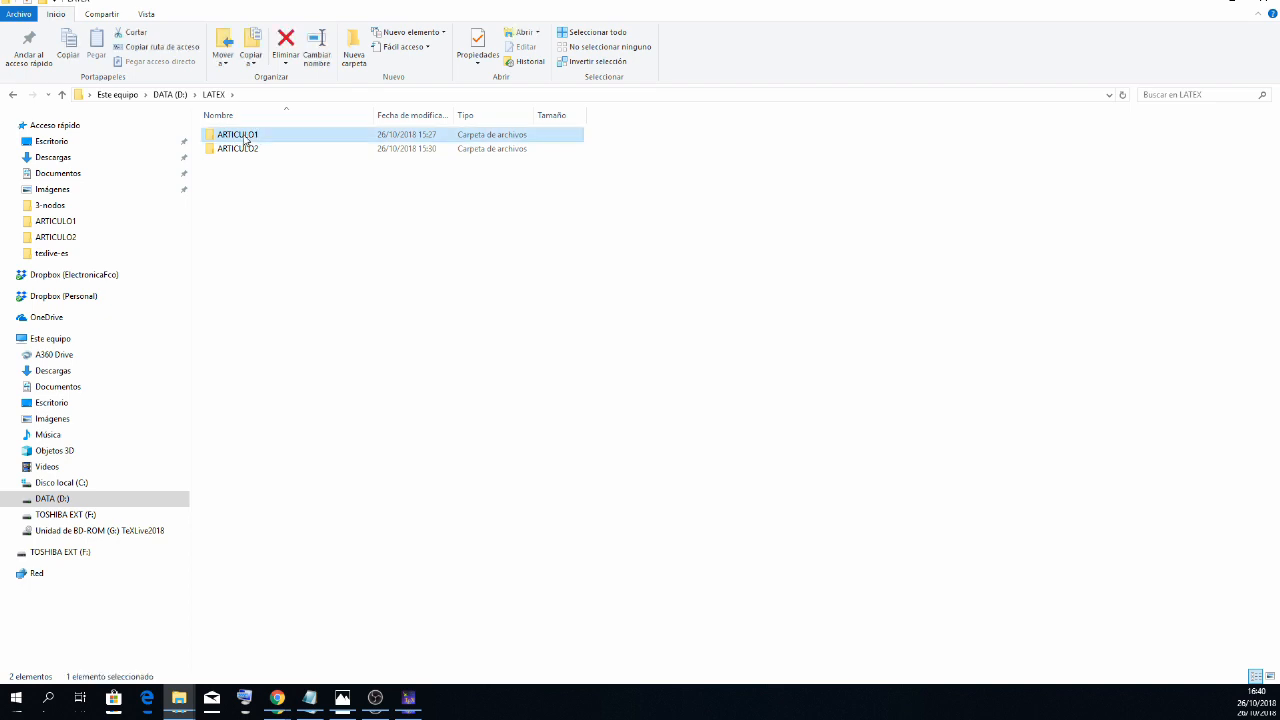
pyautogui.doubleClick(255, 137)
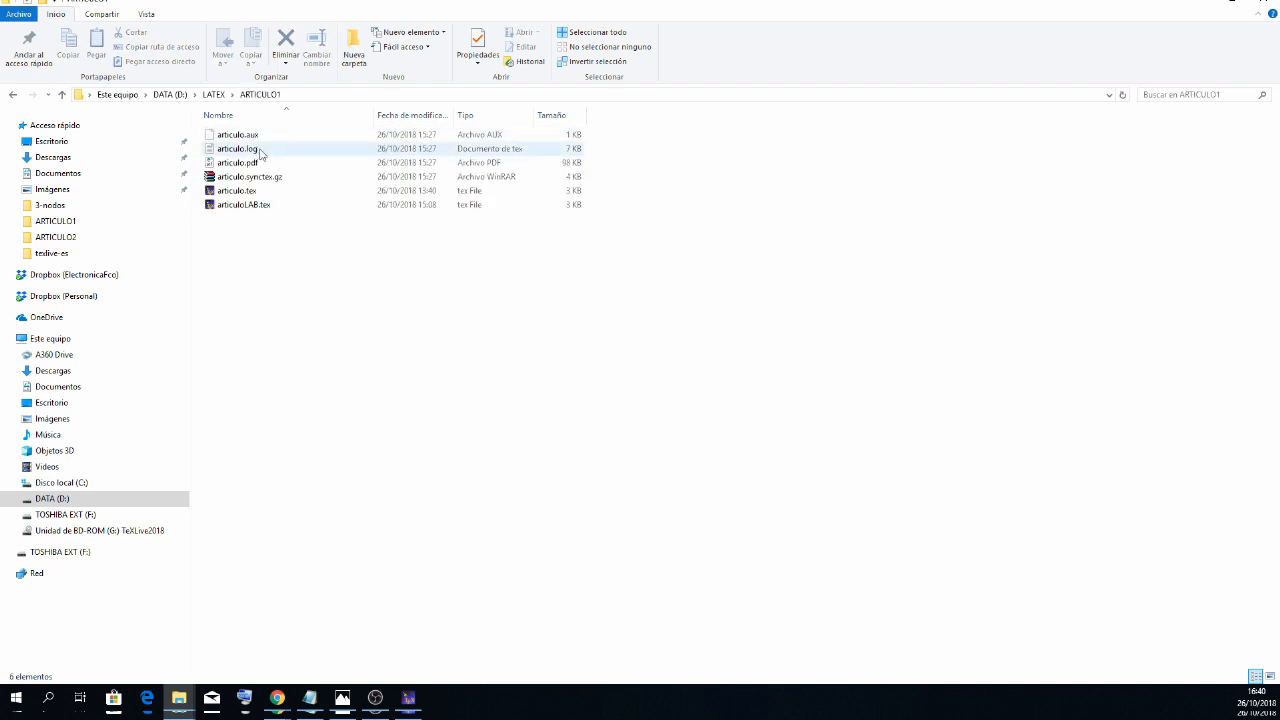
pyautogui.moveTo(620, 136); pyautogui.dragTo(349, 187)
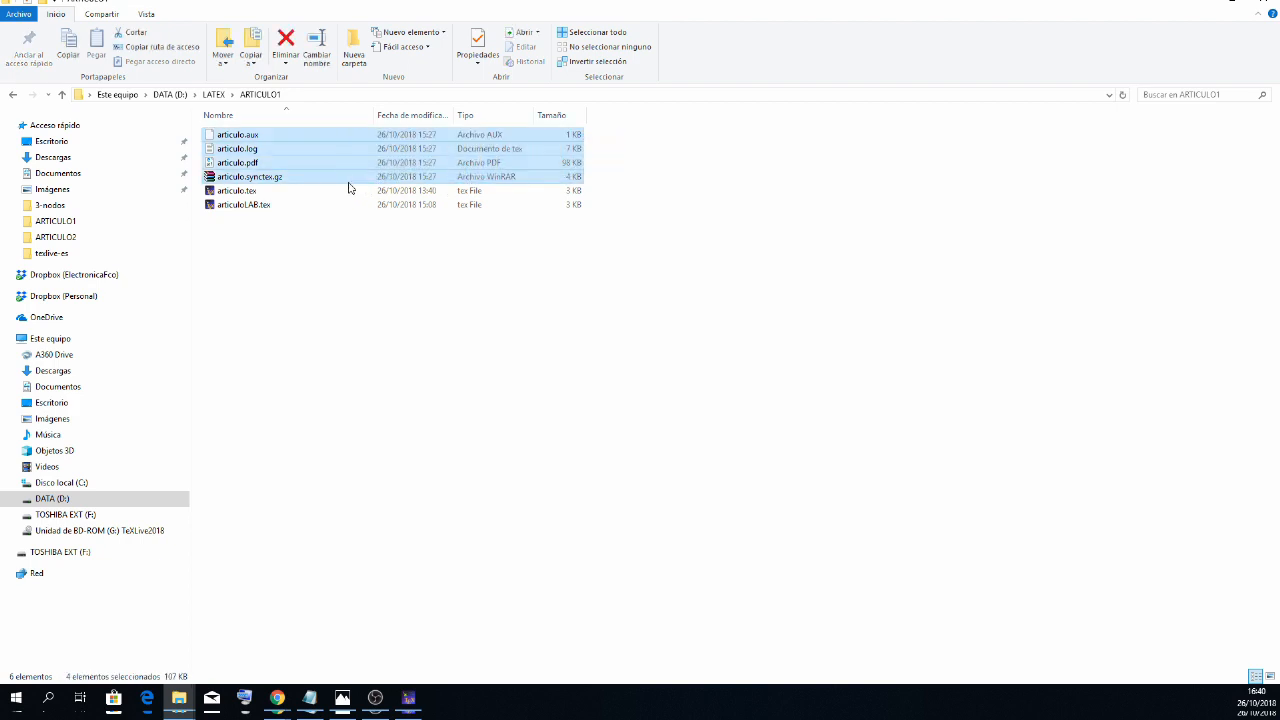
pyautogui.press('Delete')
pyautogui.click(245, 140)
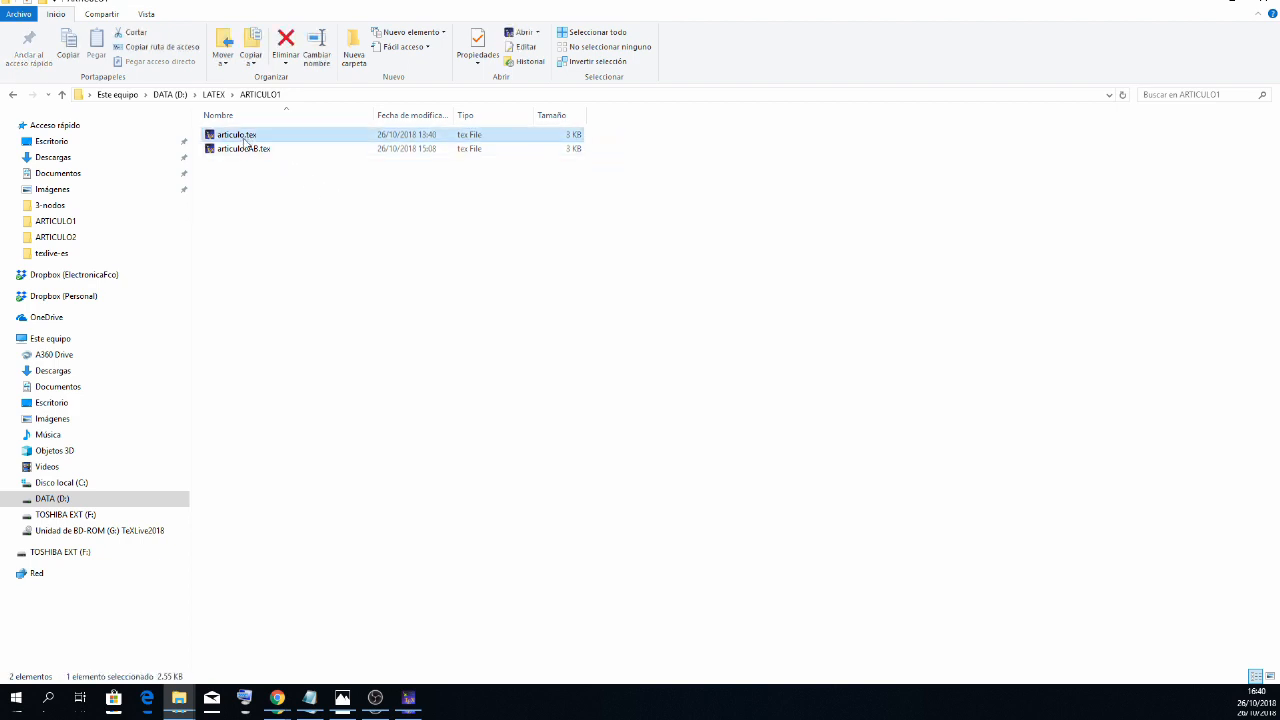
# - In the ARTICULO2 folder, delete the aux, log, pdf and synctex.gz files of plantilla-articulo-suelto-sfs
pyautogui.click(212, 95)
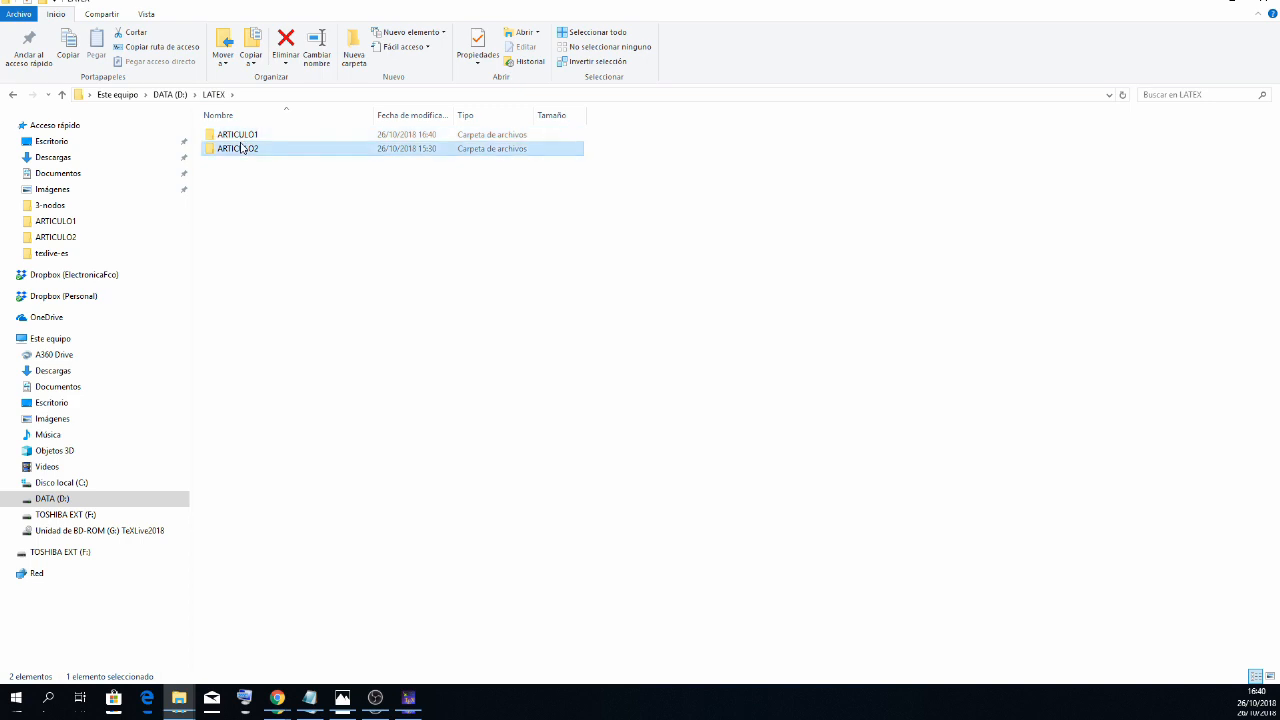
pyautogui.doubleClick(240, 148)
pyautogui.moveTo(628, 128); pyautogui.dragTo(528, 166)
pyautogui.moveTo(603, 146); pyautogui.dragTo(433, 190)
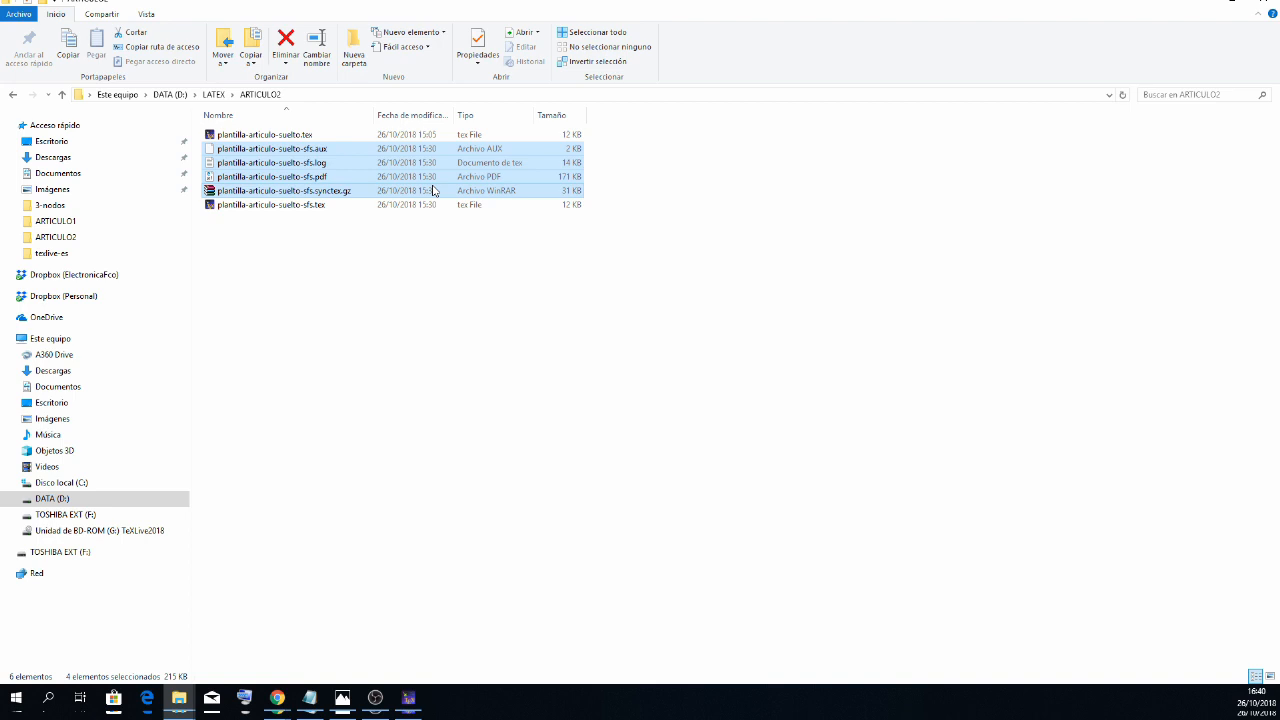
pyautogui.press('Delete')
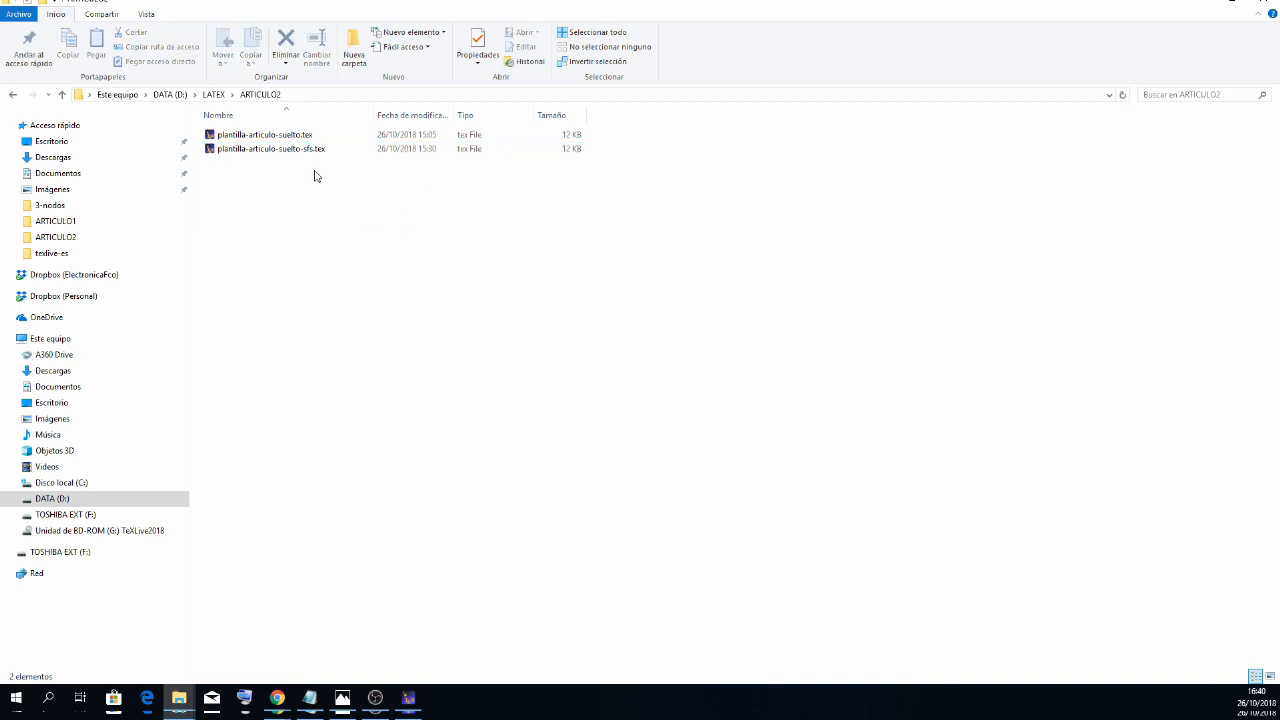
# - Review the remaining .tex files in the ARTICULO1 and ARTICULO2 folders and return to the LATEX folder
pyautogui.click(213, 94)
pyautogui.doubleClick(237, 134)
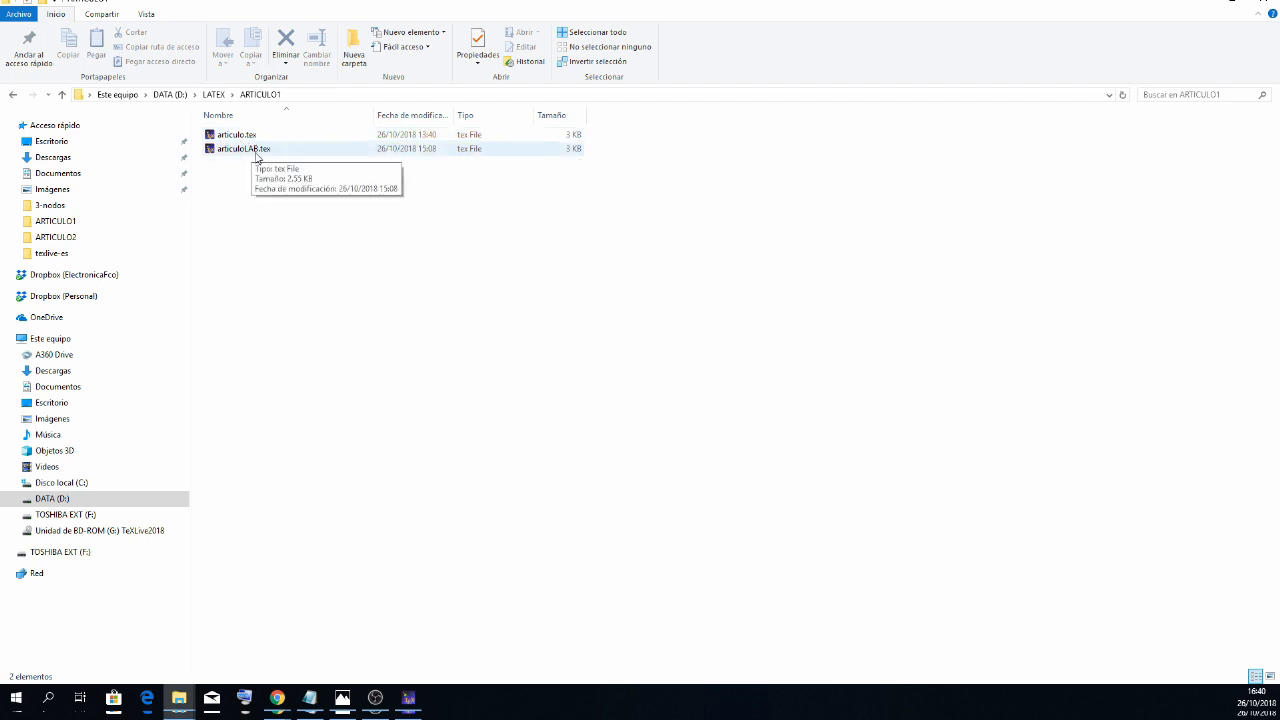
pyautogui.click(237, 134)
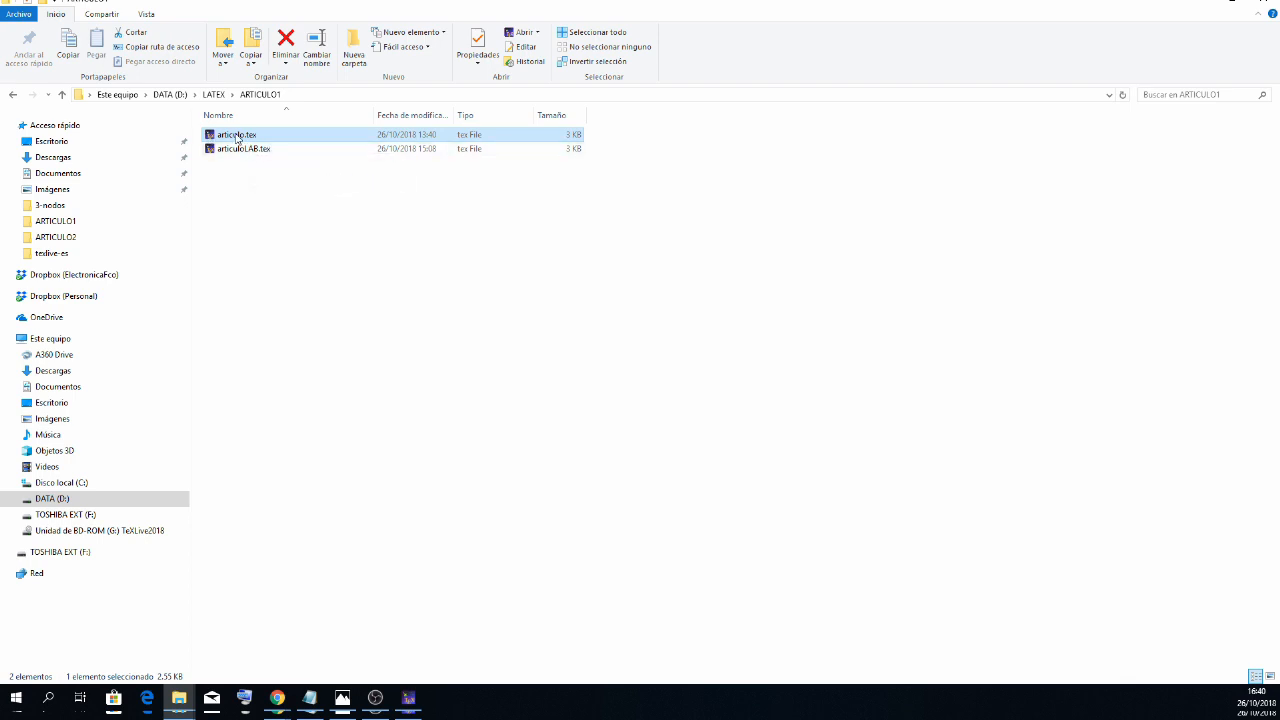
pyautogui.click(250, 150)
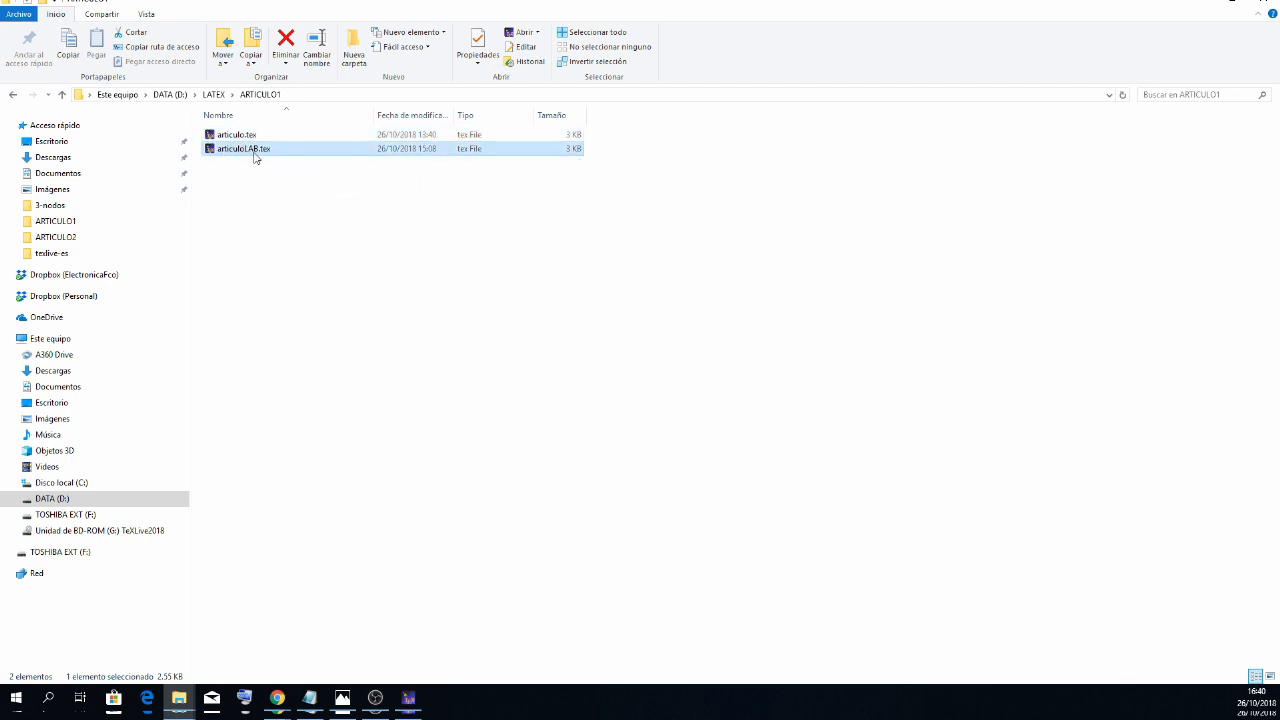
pyautogui.click(217, 97)
pyautogui.doubleClick(252, 152)
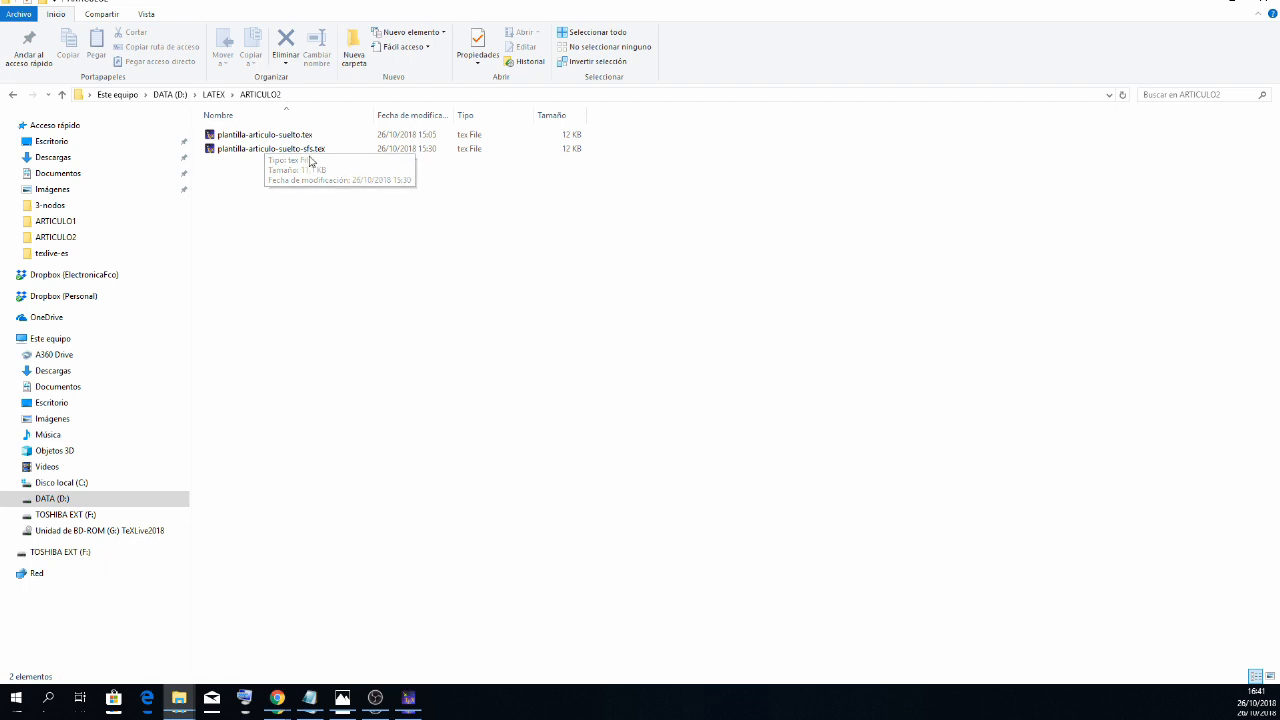
pyautogui.click(213, 94)
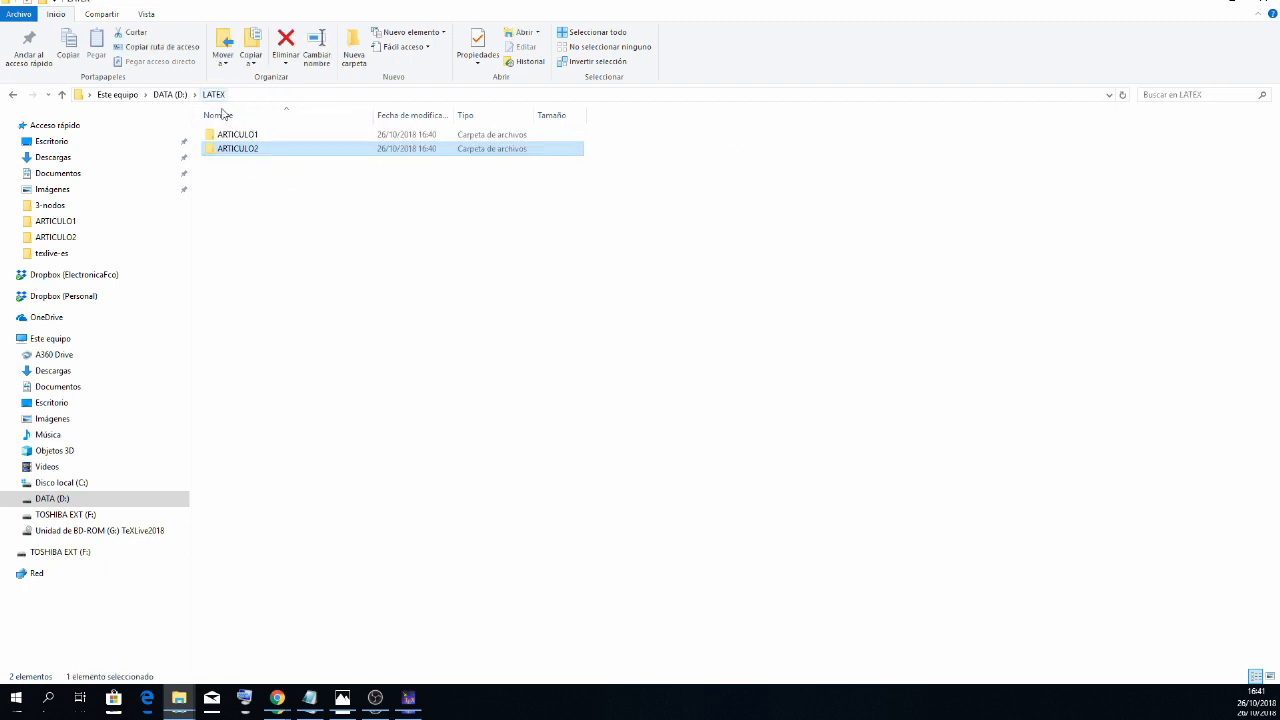
# - Open articuloLAB.tex from the ARTICULO1 folder in TeXstudio and look through its source code
pyautogui.click(241, 138)
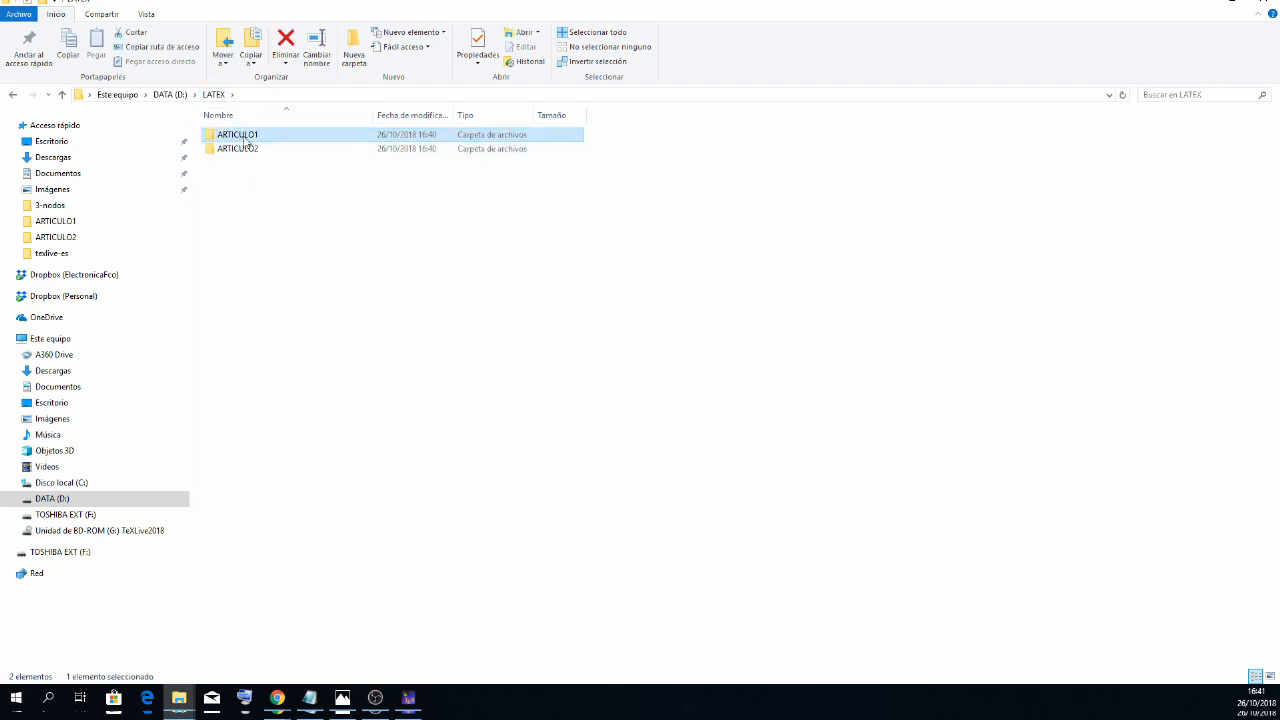
pyautogui.press('Return')
pyautogui.click(259, 158)
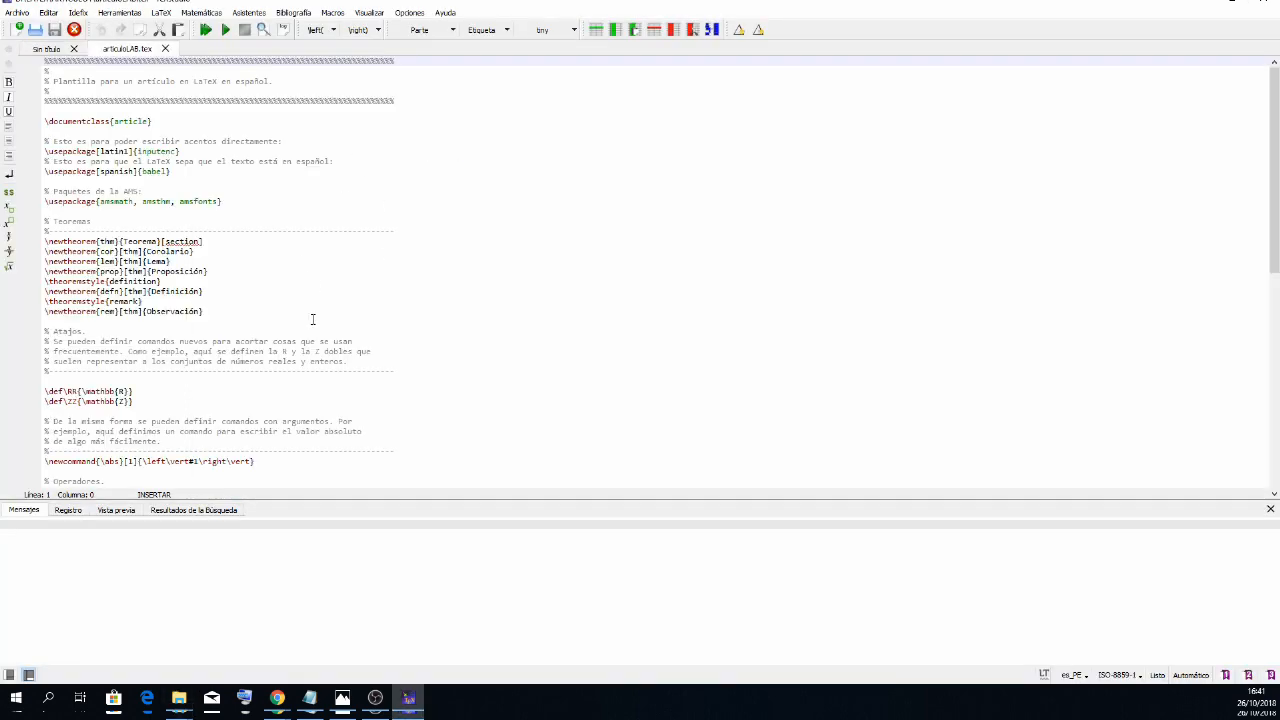
pyautogui.scroll(-15, 340, 320)
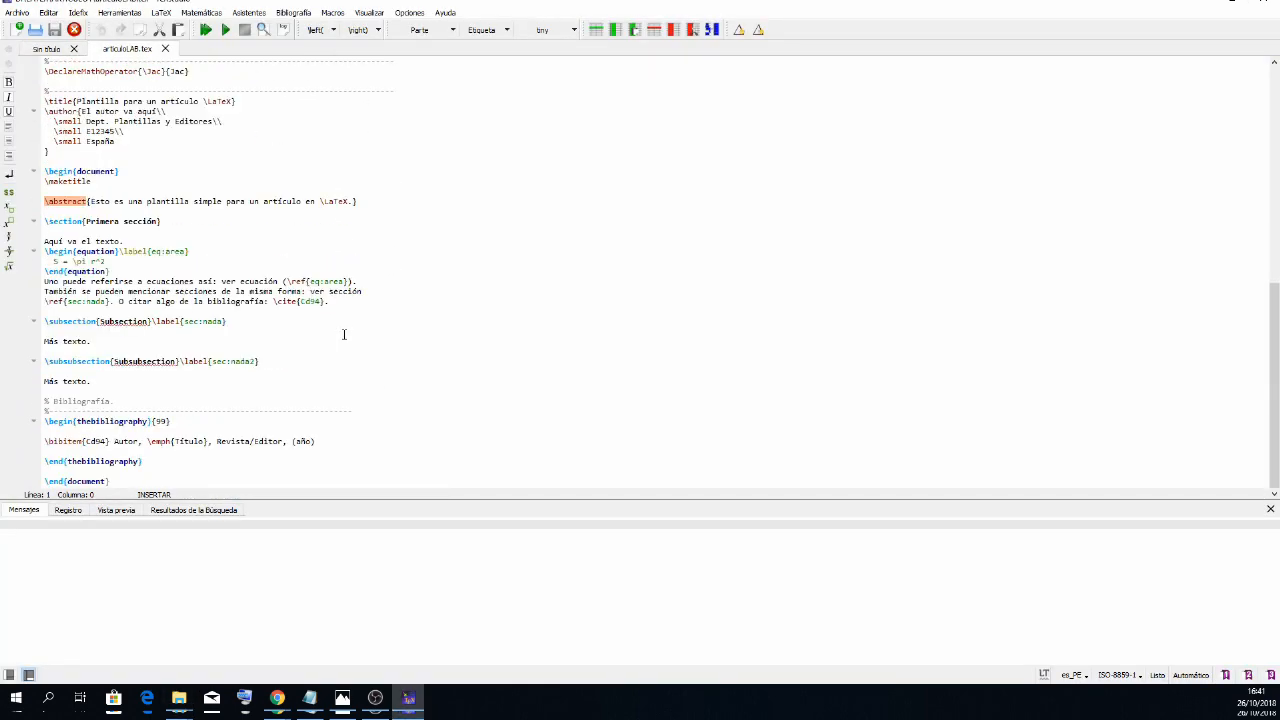
pyautogui.scroll(6, 344, 334)
pyautogui.scroll(9, 344, 334)
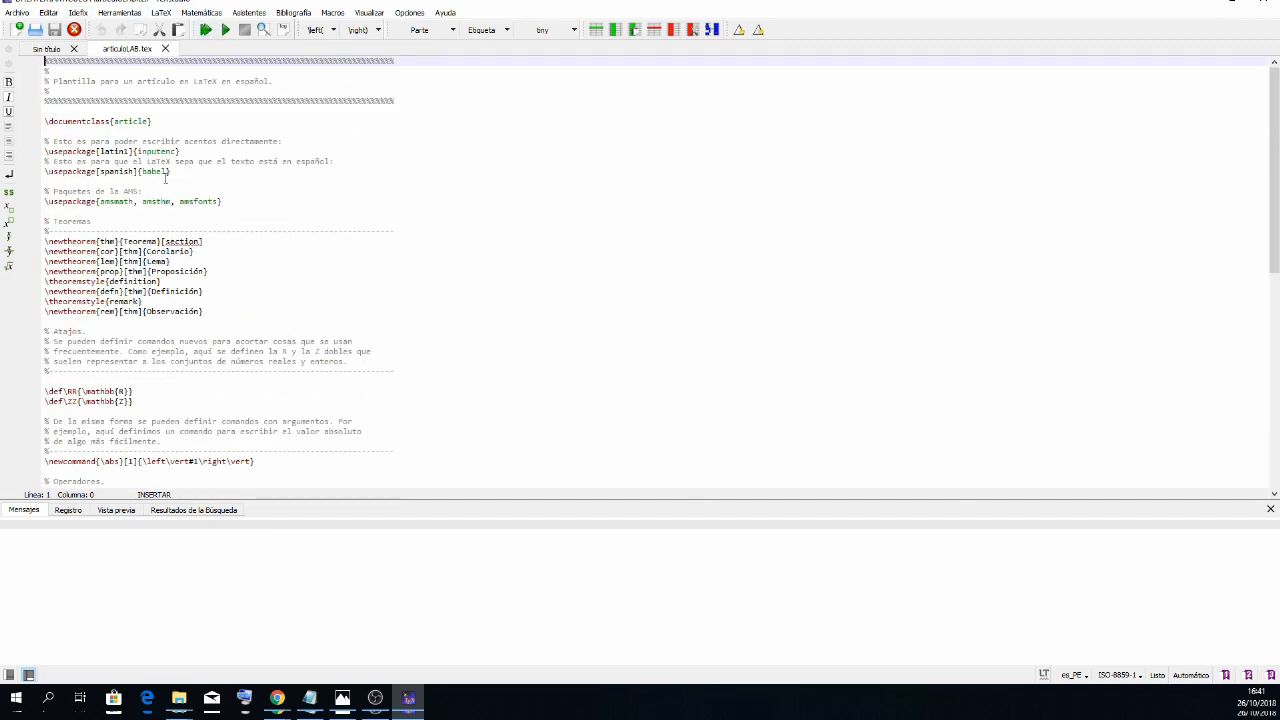
pyautogui.scroll(-10, 209, 323)
pyautogui.scroll(10, 209, 323)
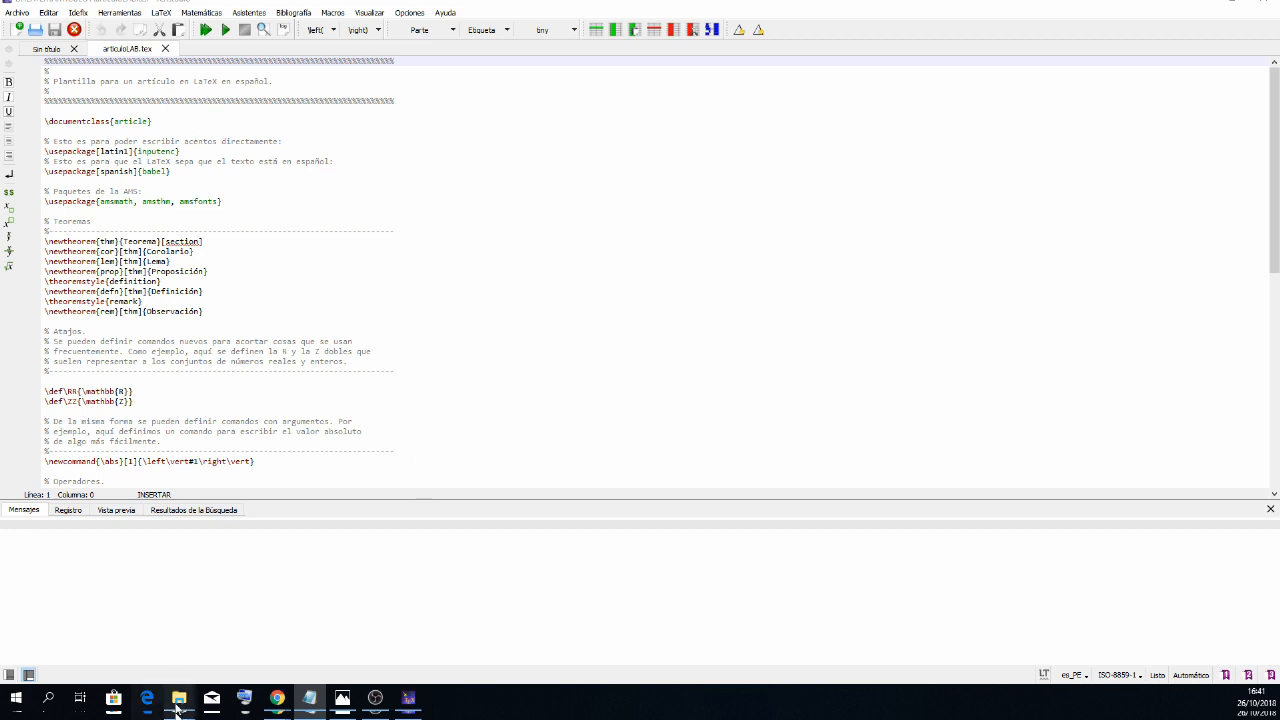
# - Switch back to the ARTICULO1 folder in File Explorer and open articuloLAB.tex with Bloc de notas
pyautogui.moveTo(179, 697)
pyautogui.click(924, 668)
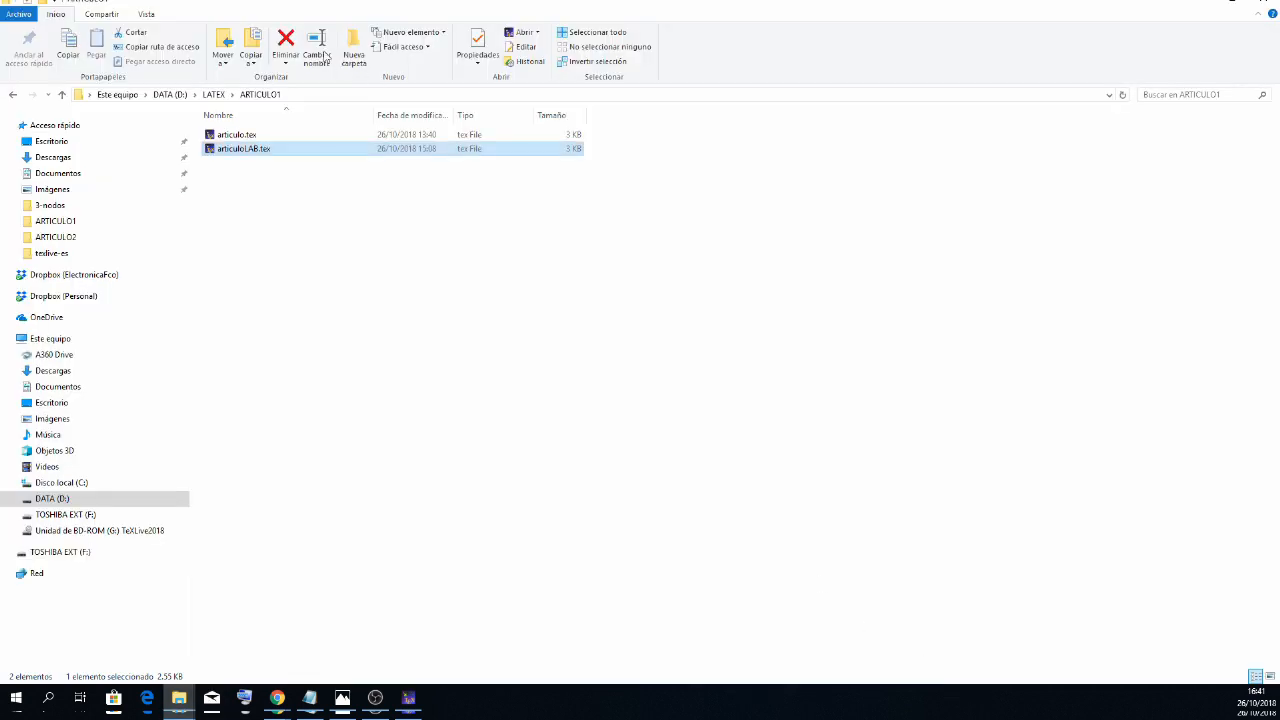
pyautogui.rightClick(251, 146)
pyautogui.click(242, 152)
pyautogui.rightClick(241, 149)
pyautogui.moveTo(295, 250)
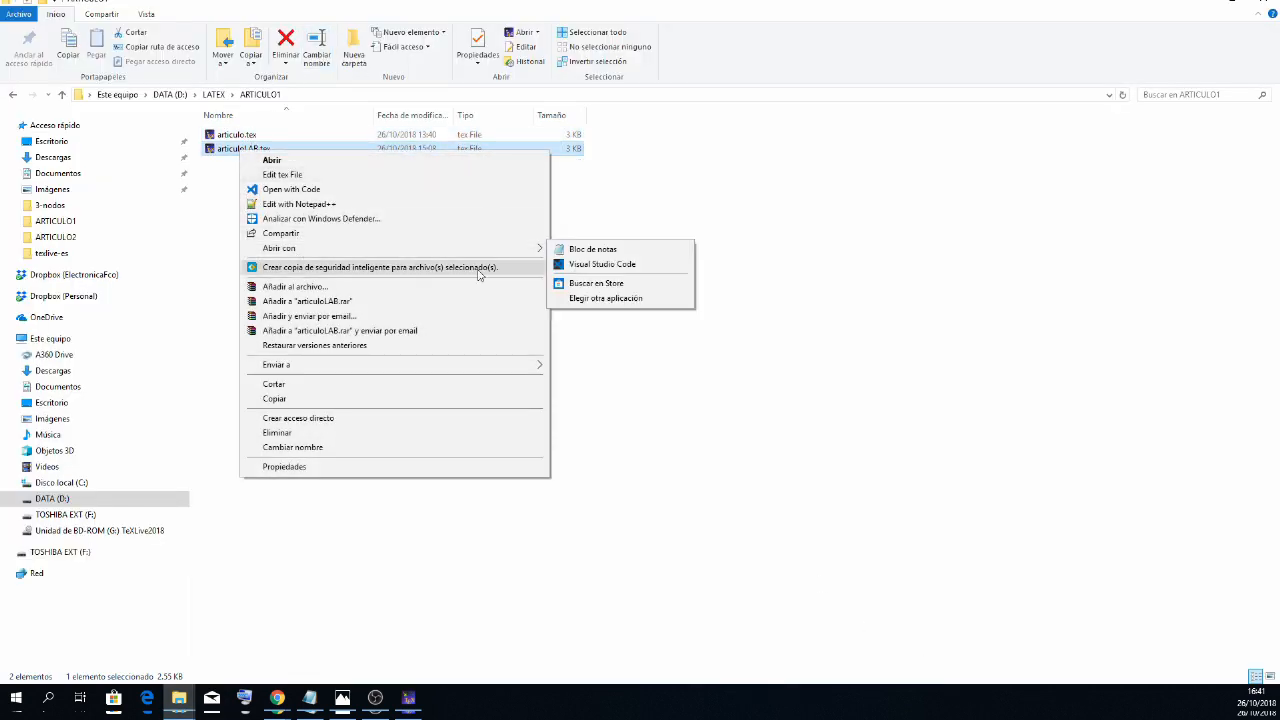
pyautogui.click(590, 249)
# - Turn the word wrap of articuloLAB.tex in Bloc de notas off and back on
pyautogui.click(466, 190)
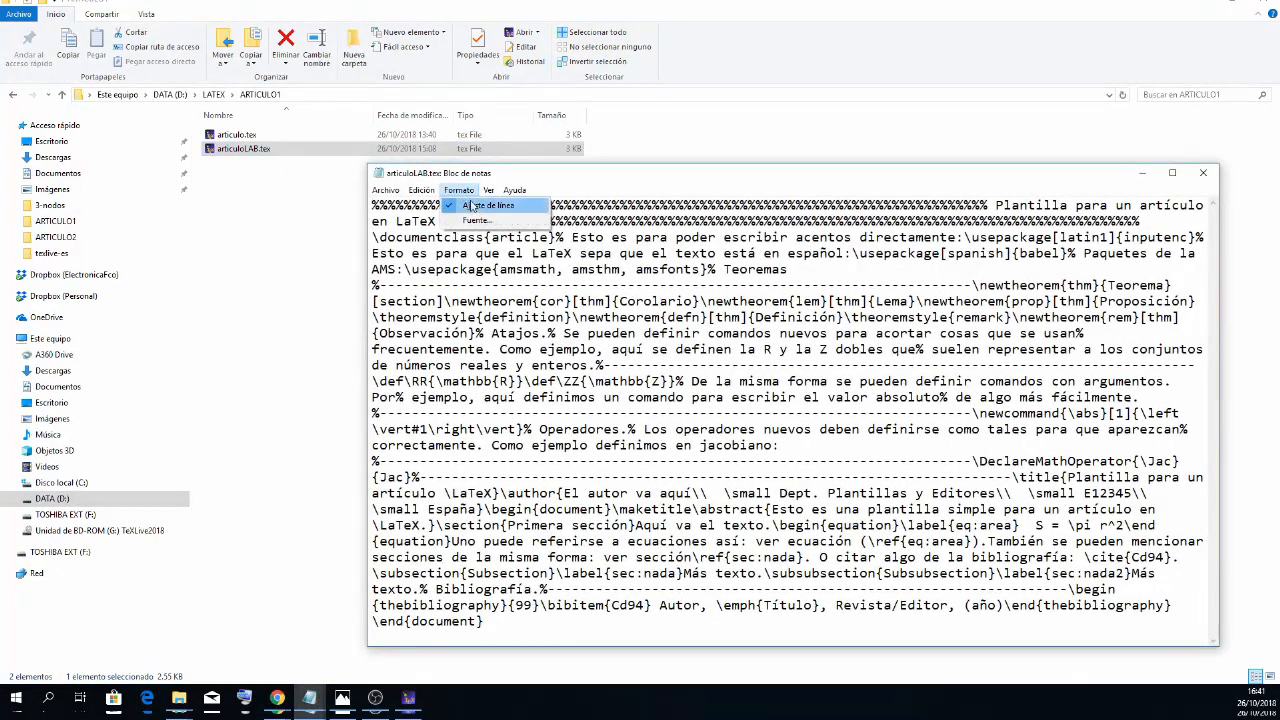
pyautogui.click(476, 206)
pyautogui.click(459, 190)
pyautogui.click(476, 206)
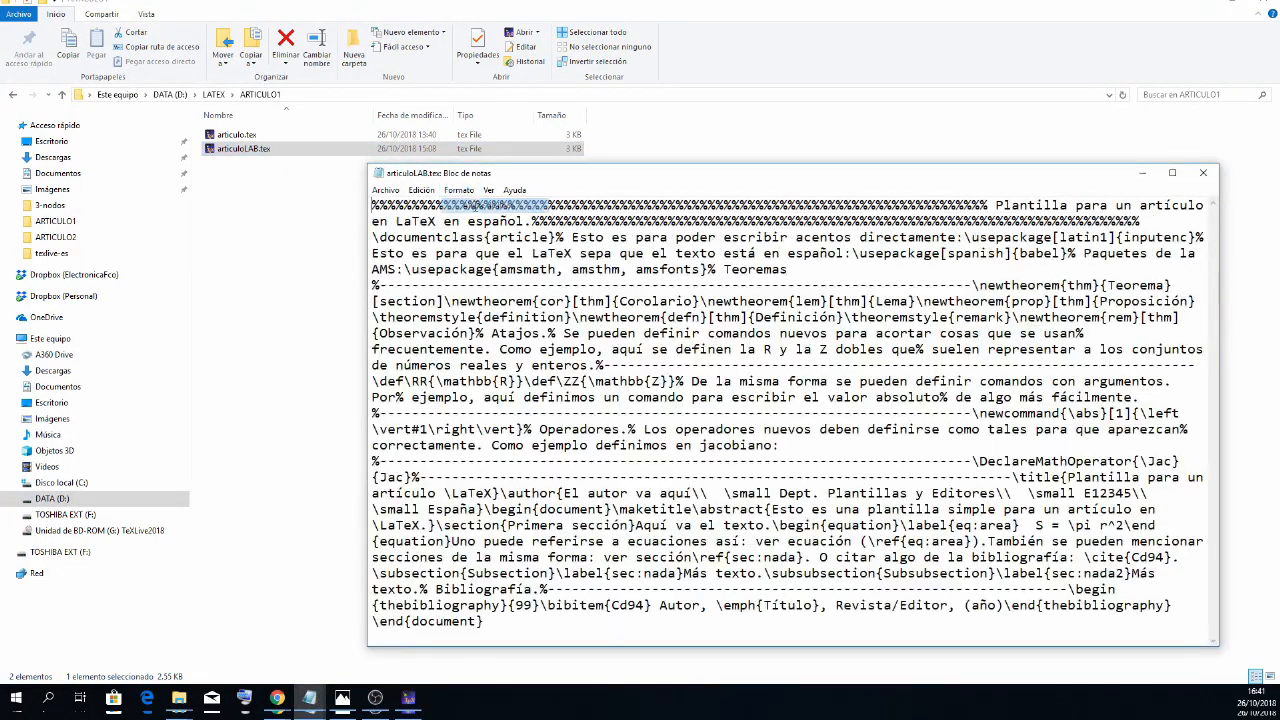
# - Arrange TeXstudio and Bloc de notas side by side, each filling half the screen, to compare articuloLAB.tex
pyautogui.click(408, 697)
pyautogui.moveTo(751, 2); pyautogui.dragTo(0, 135)
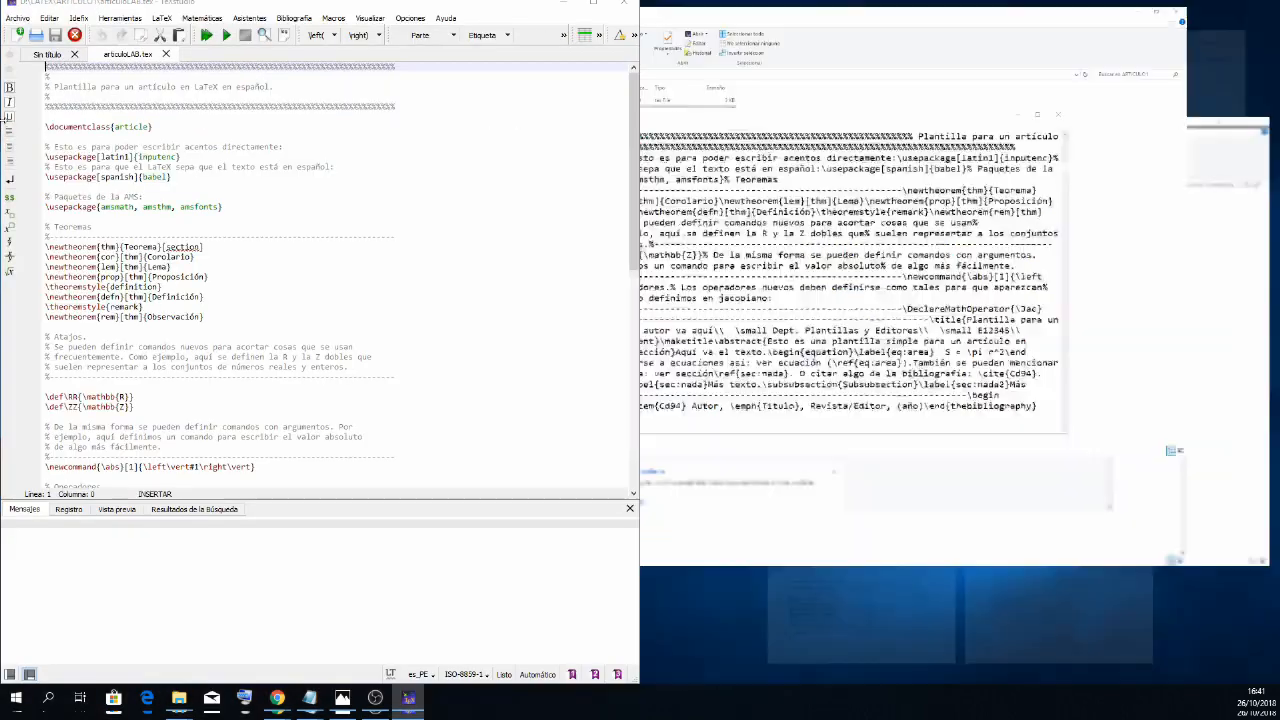
pyautogui.click(786, 62)
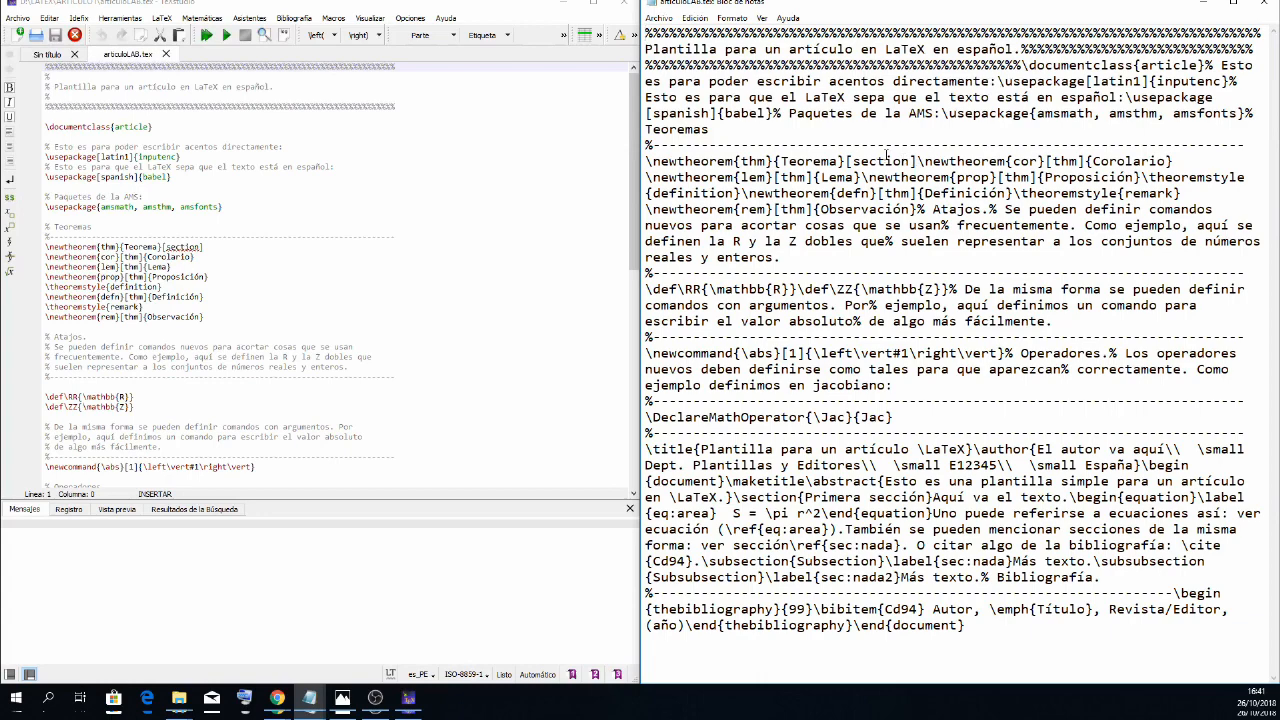
# - Examine the articuloLAB.tex source in TeXstudio, from the document class and package lines to the bibliography, against the Bloc de notas view
pyautogui.click(345, 166)
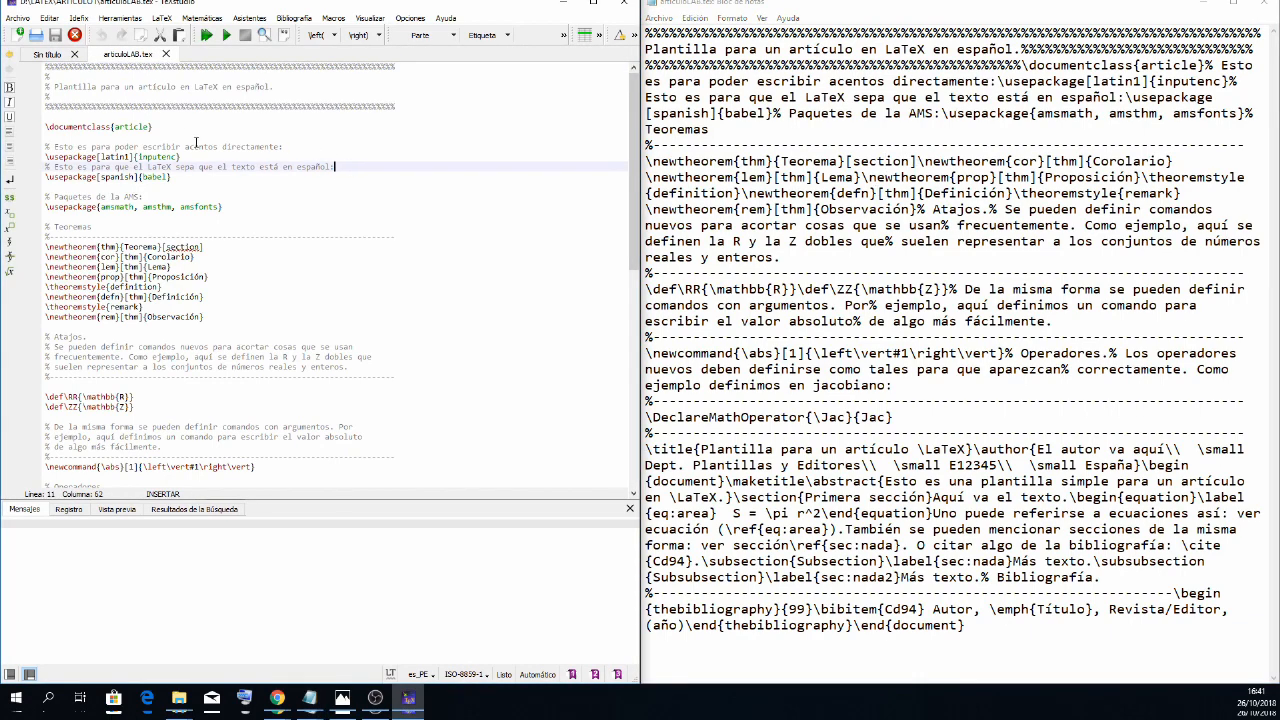
pyautogui.scroll(-12, 75, 172)
pyautogui.scroll(10, 77, 207)
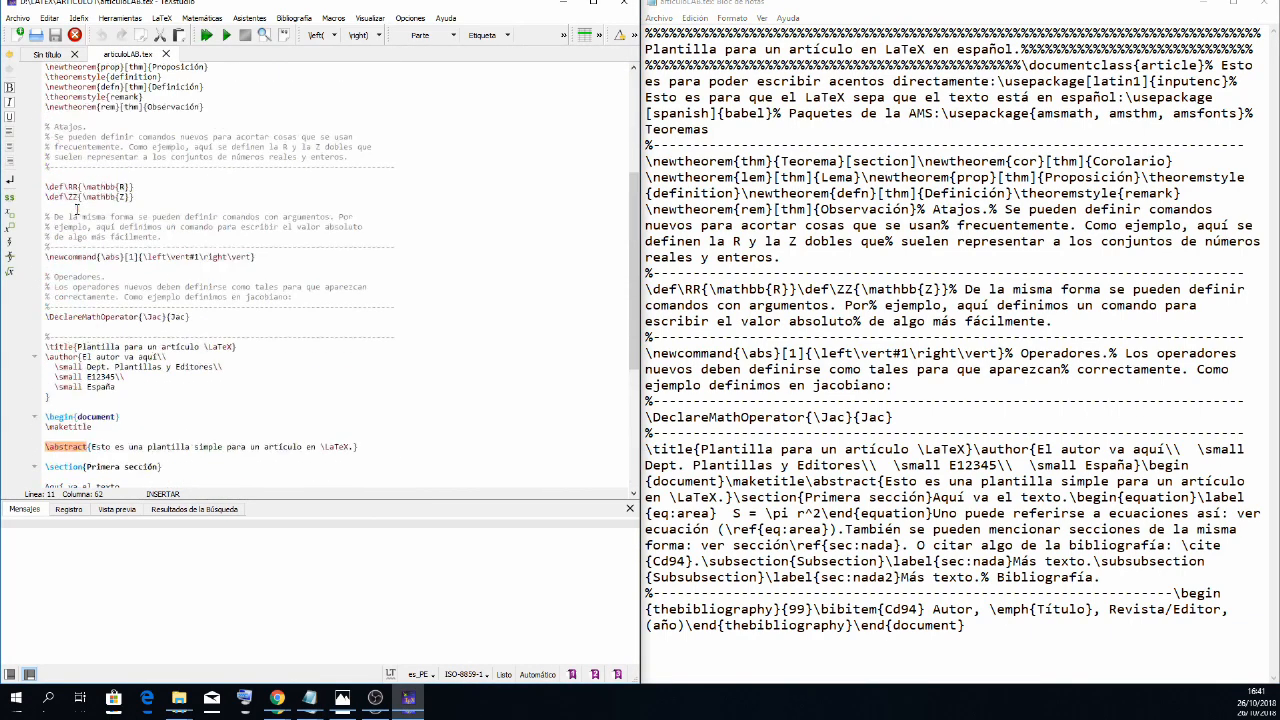
pyautogui.scroll(2, 57, 97)
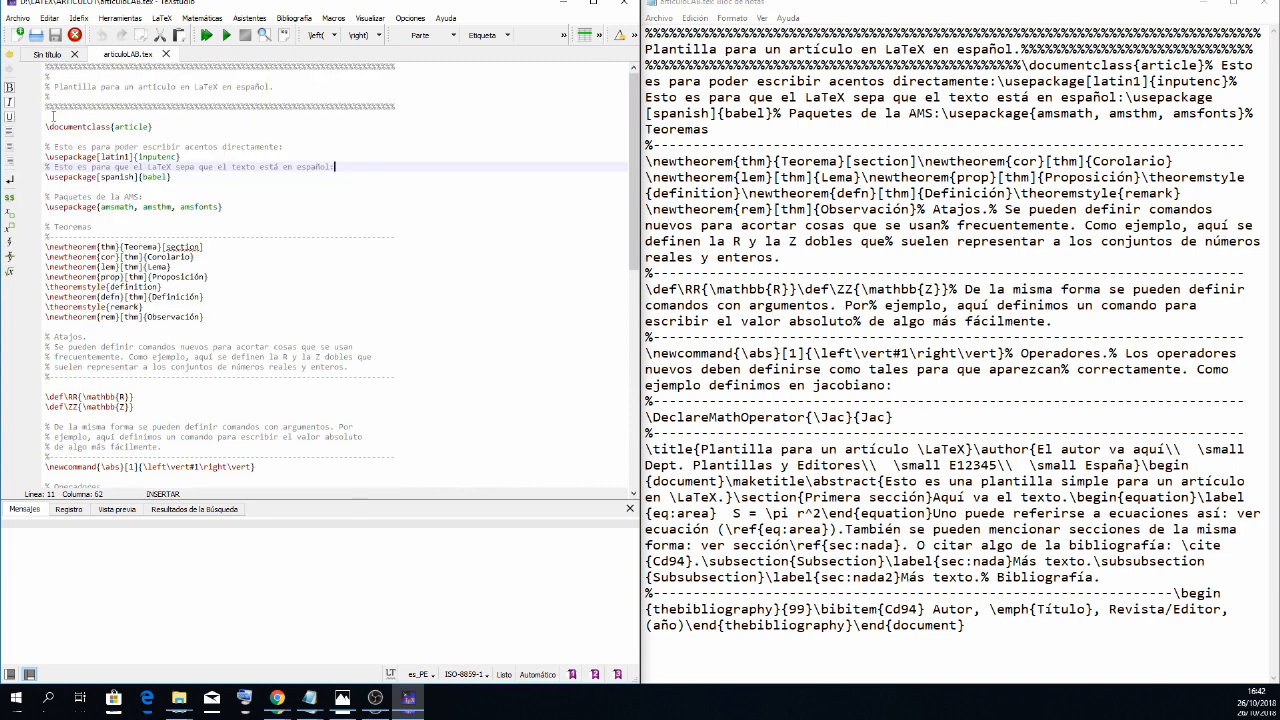
pyautogui.moveTo(45, 126); pyautogui.dragTo(115, 127)
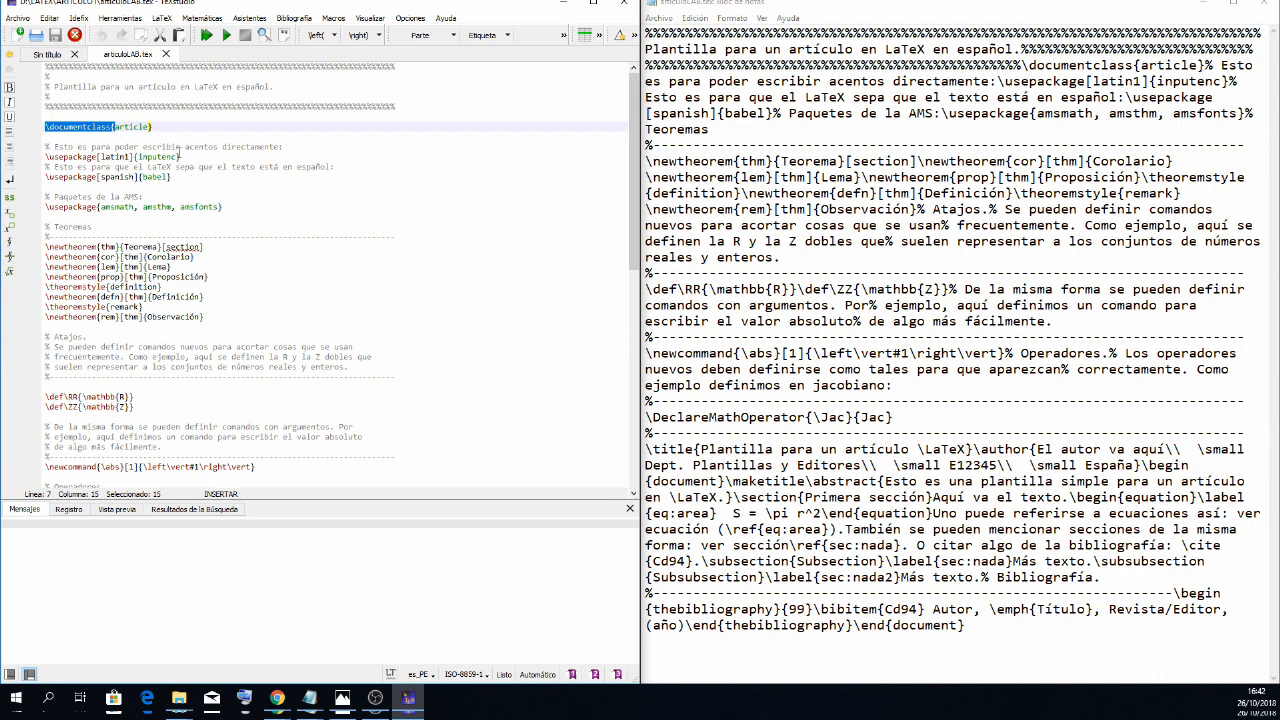
pyautogui.scroll(-15, 235, 241)
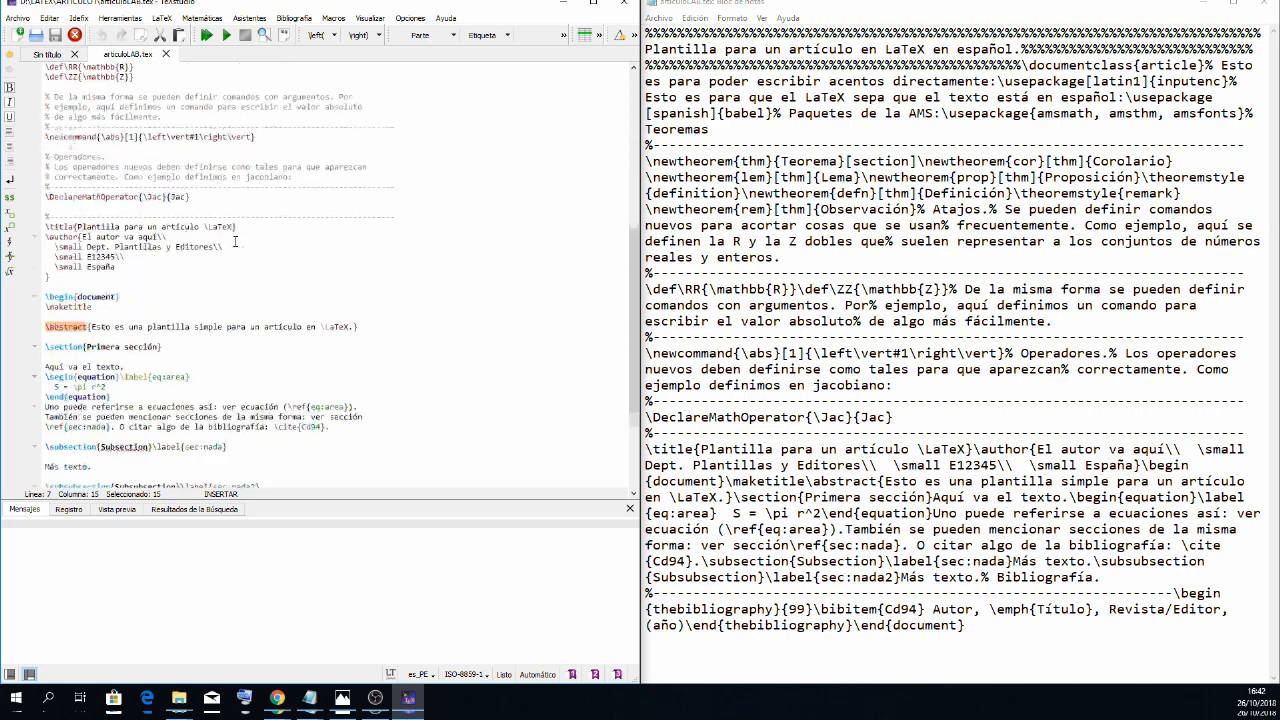
pyautogui.scroll(13, 275, 300)
pyautogui.scroll(3, 275, 300)
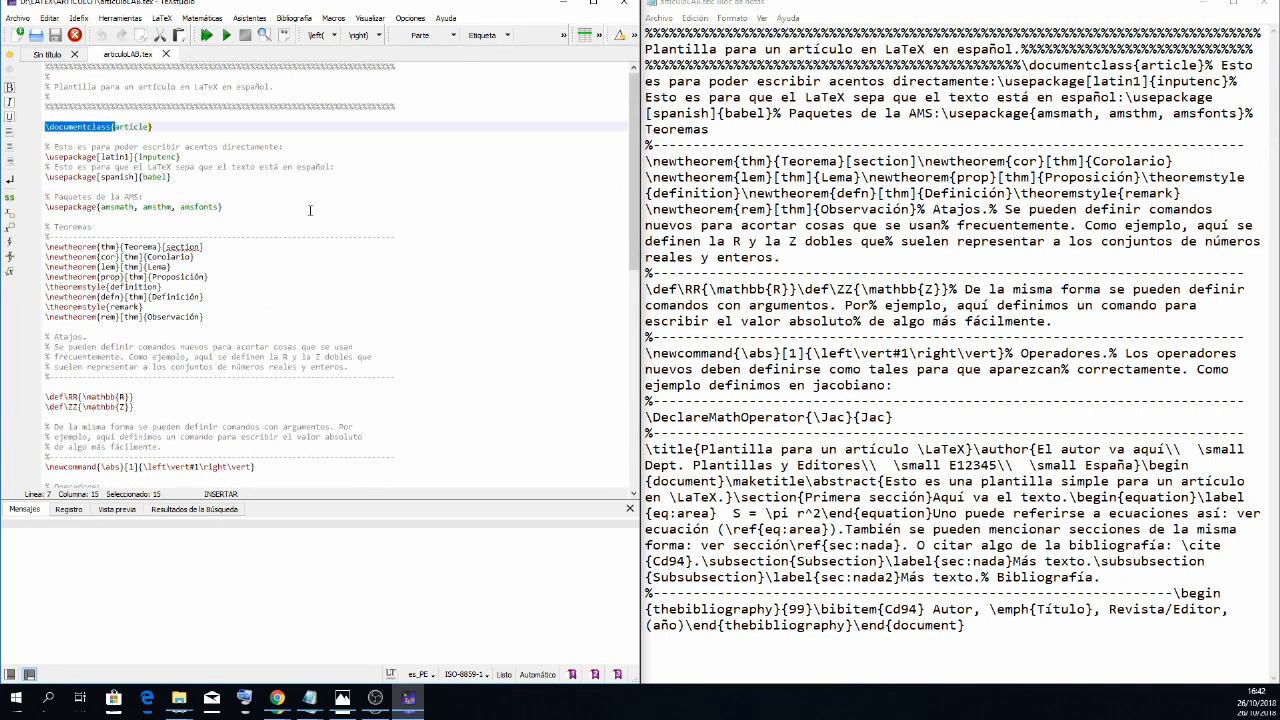
pyautogui.click(311, 208)
pyautogui.moveTo(46, 121); pyautogui.dragTo(156, 238)
pyautogui.click(185, 298)
pyautogui.scroll(-8, 184, 333)
pyautogui.scroll(-6, 184, 333)
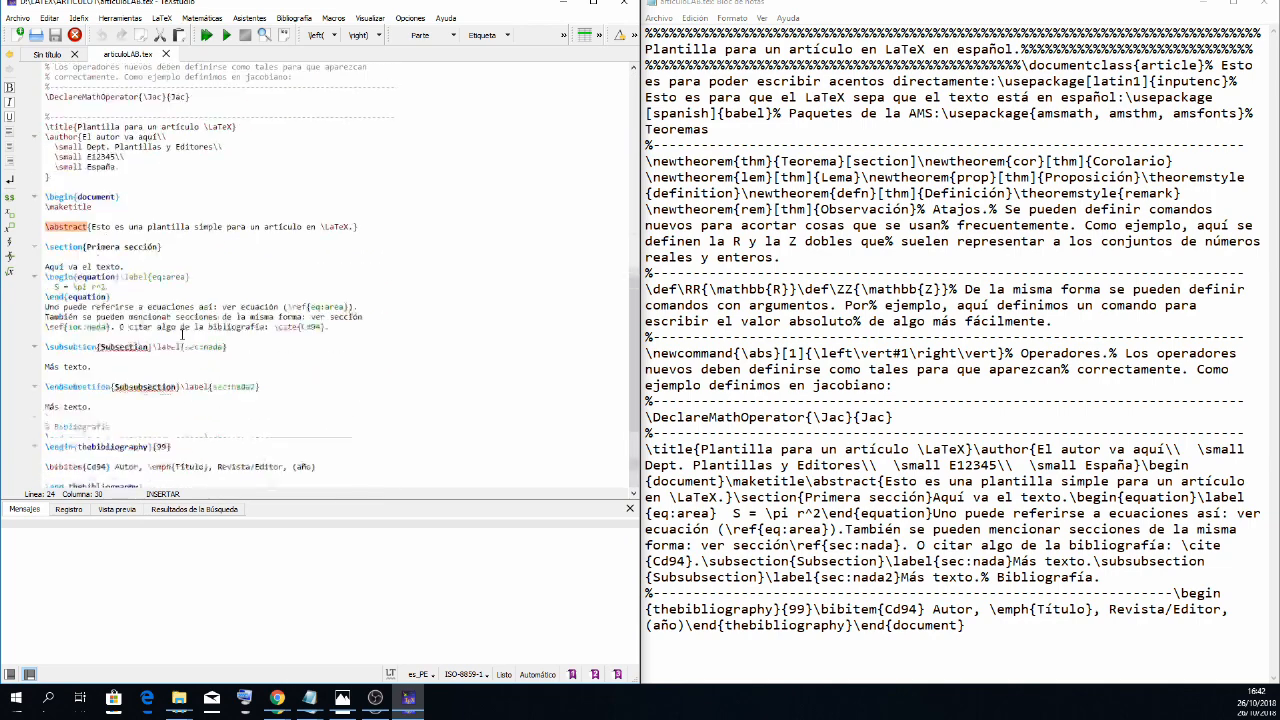
pyautogui.scroll(12, 191, 212)
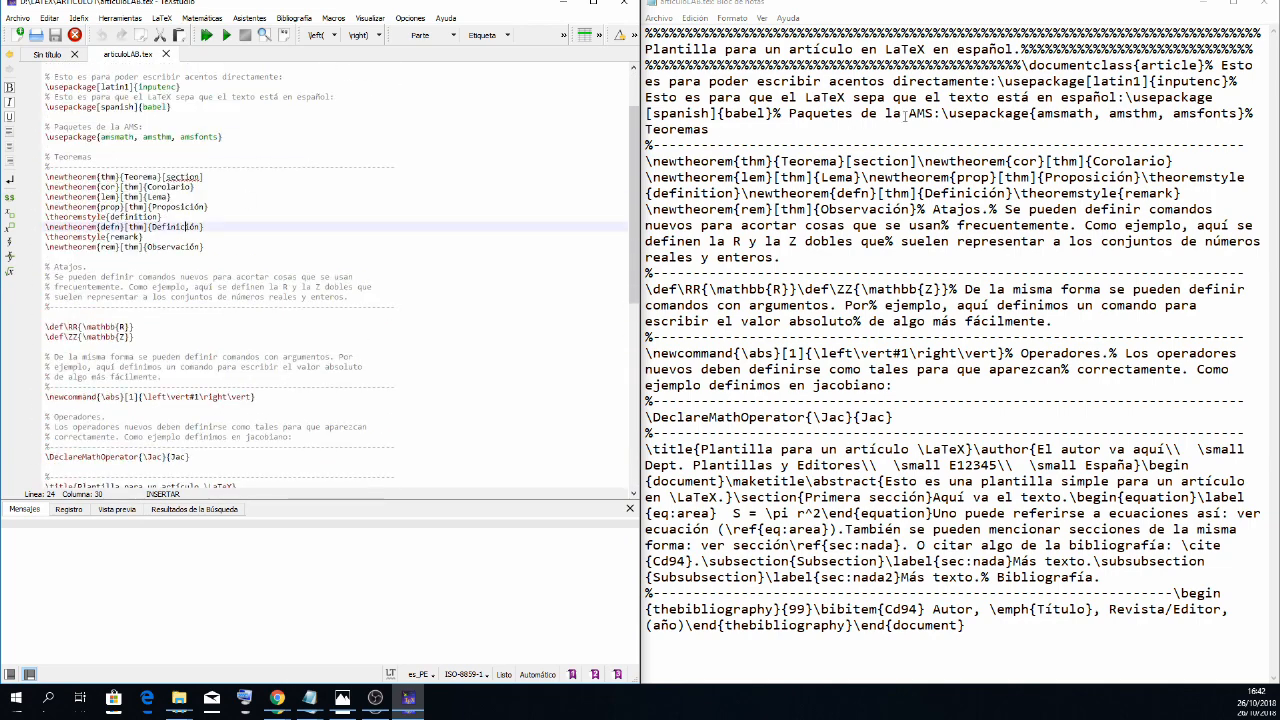
# - Close Bloc de notas and leave only articuloLAB.tex open in a maximized TeXstudio window
pyautogui.click(1265, 5)
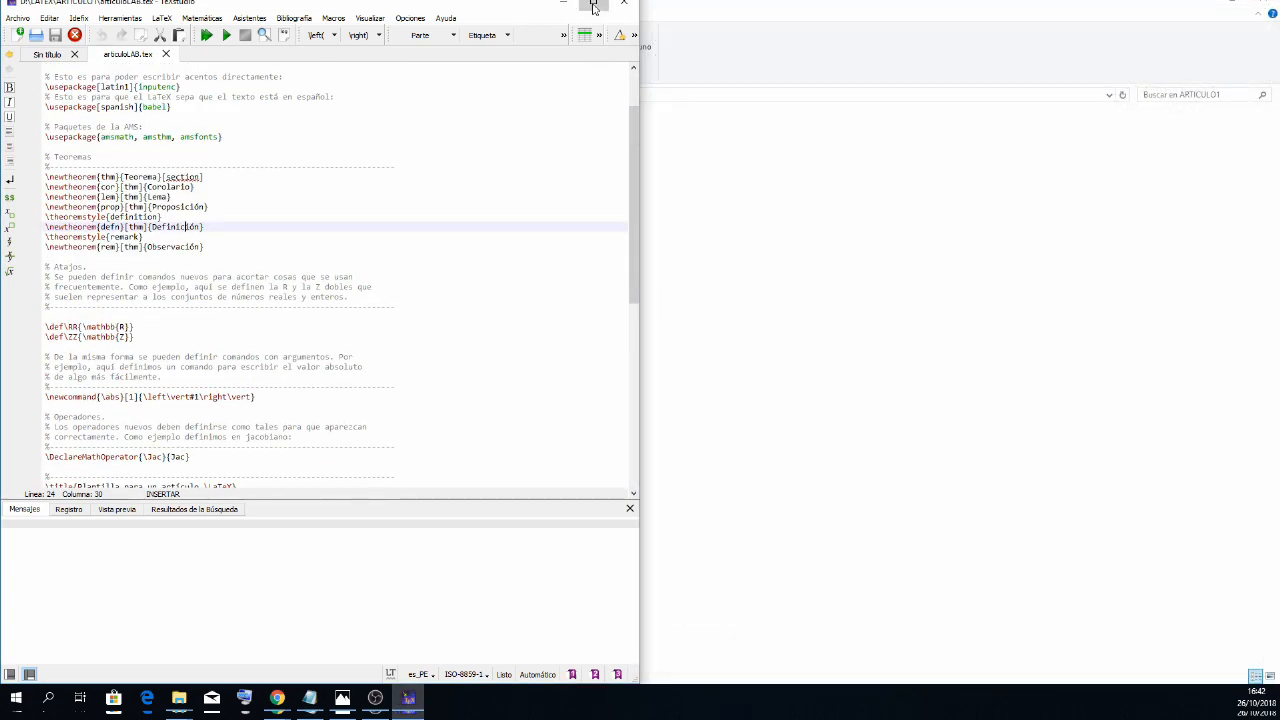
pyautogui.click(593, 3)
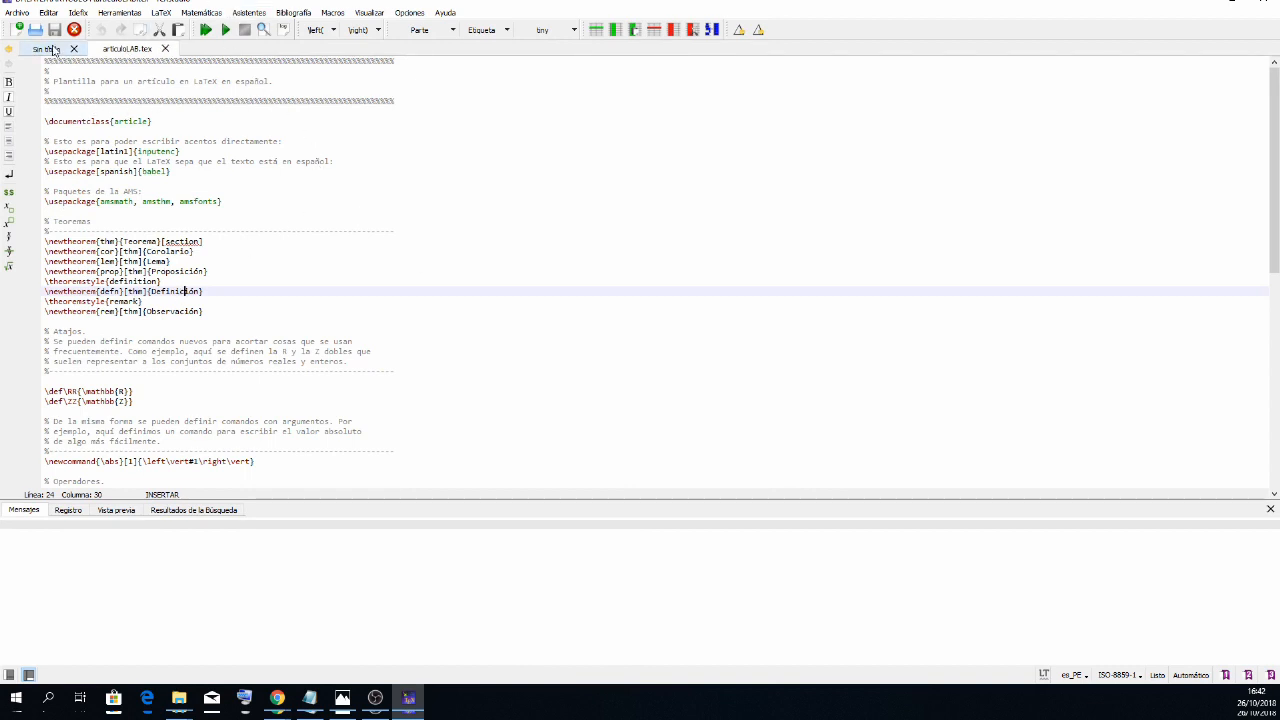
pyautogui.click(57, 50)
pyautogui.click(72, 49)
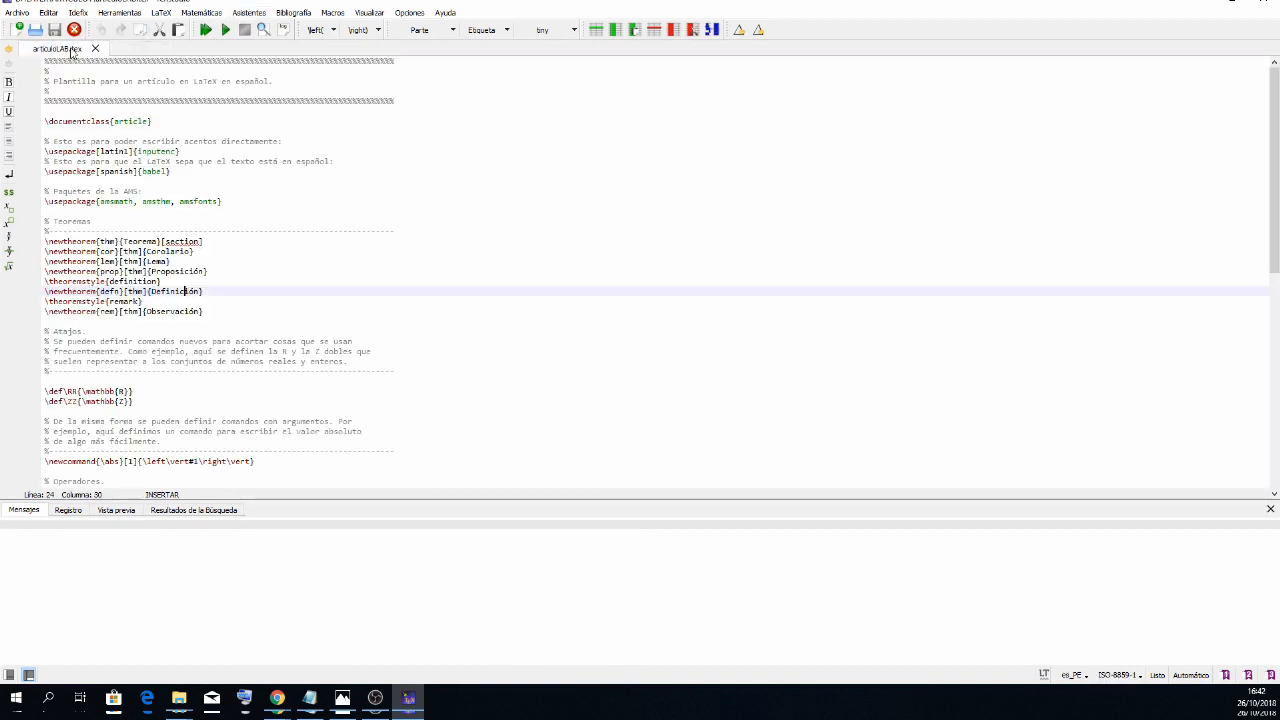
# - Compile articuloLAB.tex with the build-and-view command and look through the message log and resulting PDF
pyautogui.click(208, 29)
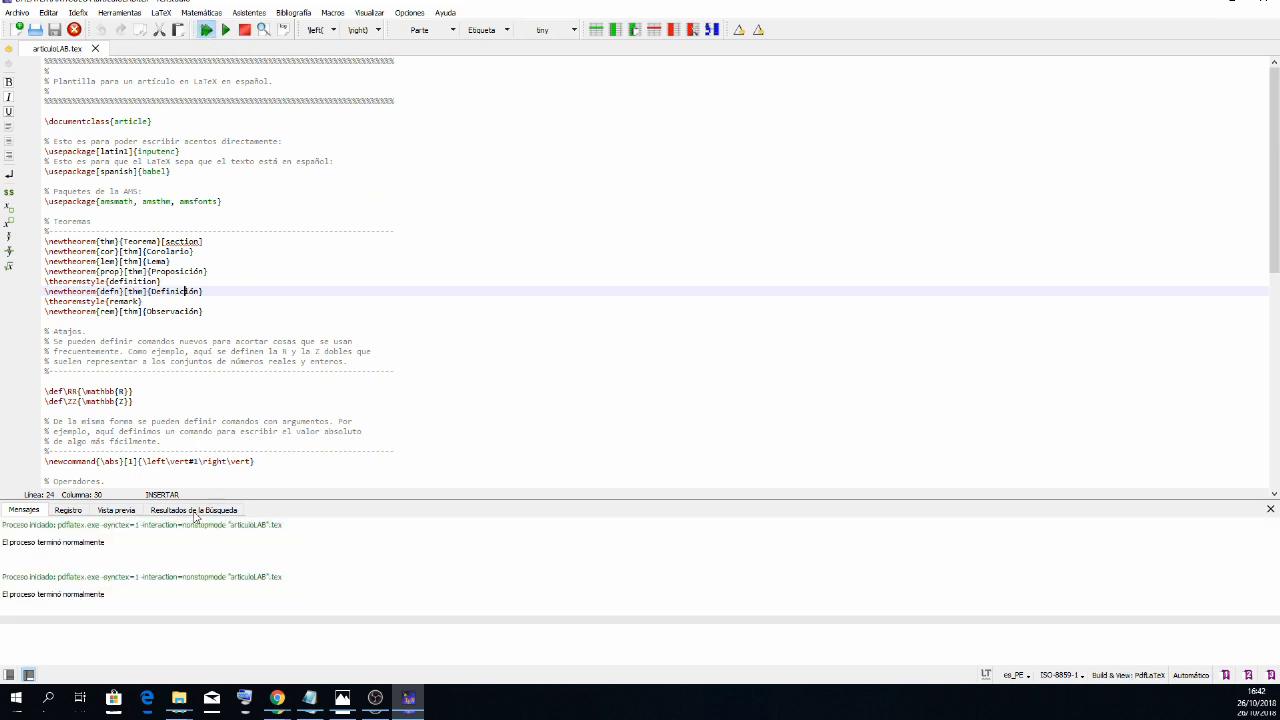
pyautogui.moveTo(4, 542); pyautogui.dragTo(101, 548)
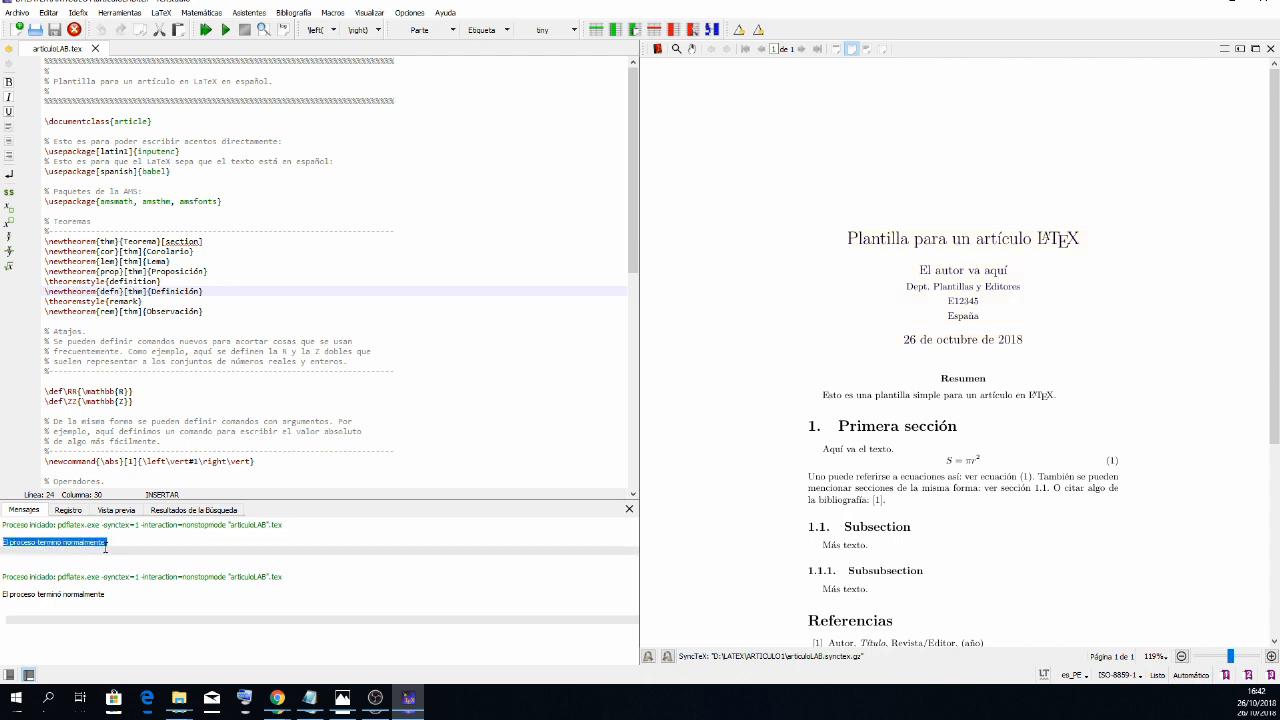
pyautogui.scroll(-3, 890, 304)
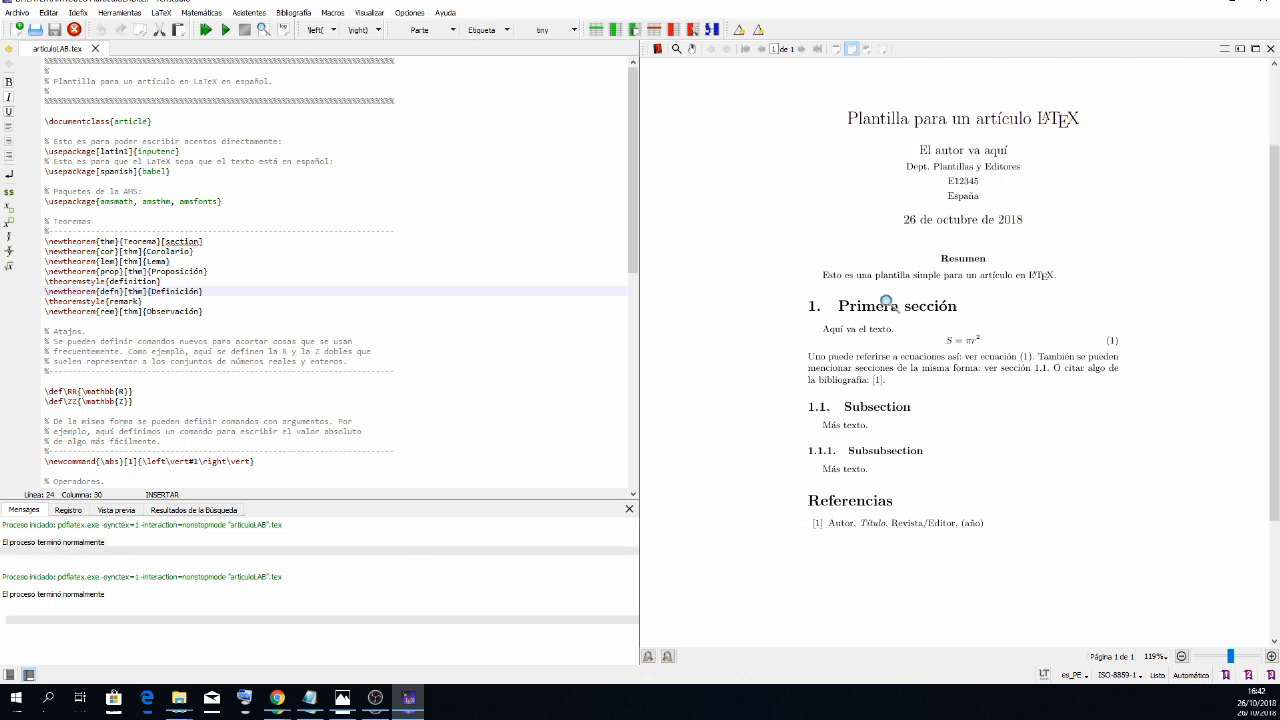
pyautogui.scroll(2, 888, 302)
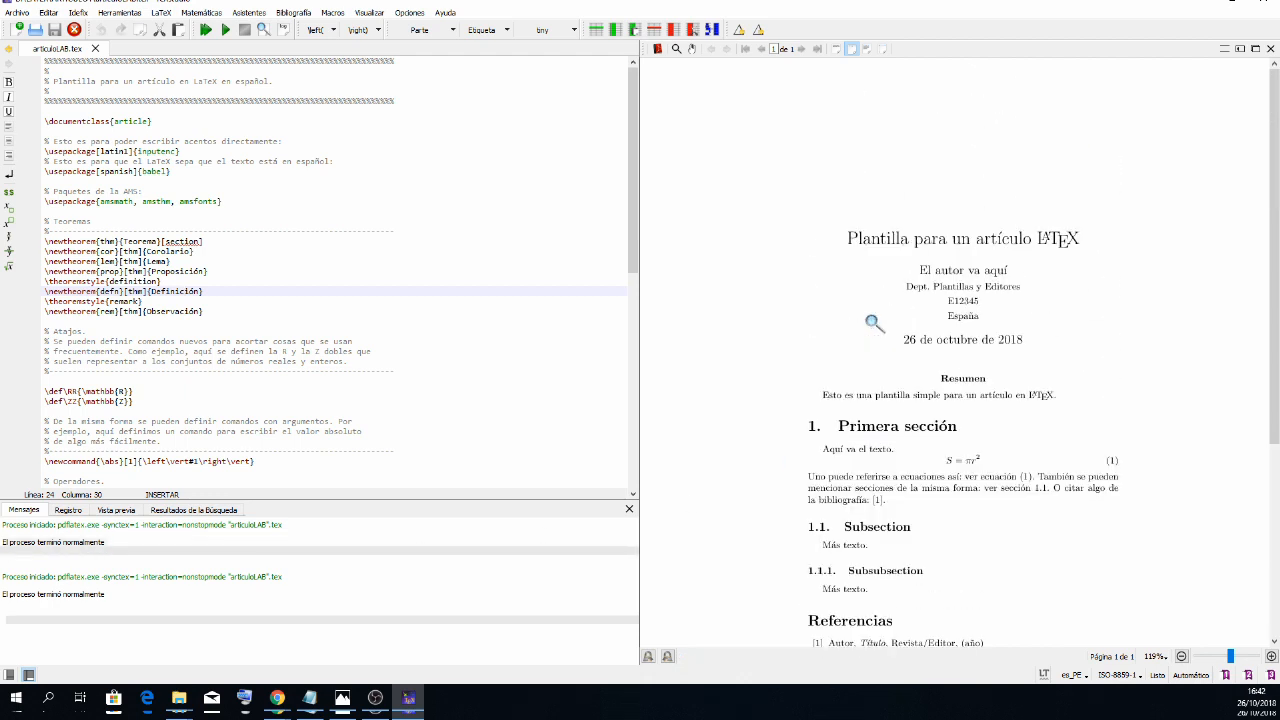
pyautogui.scroll(-1, 897, 283)
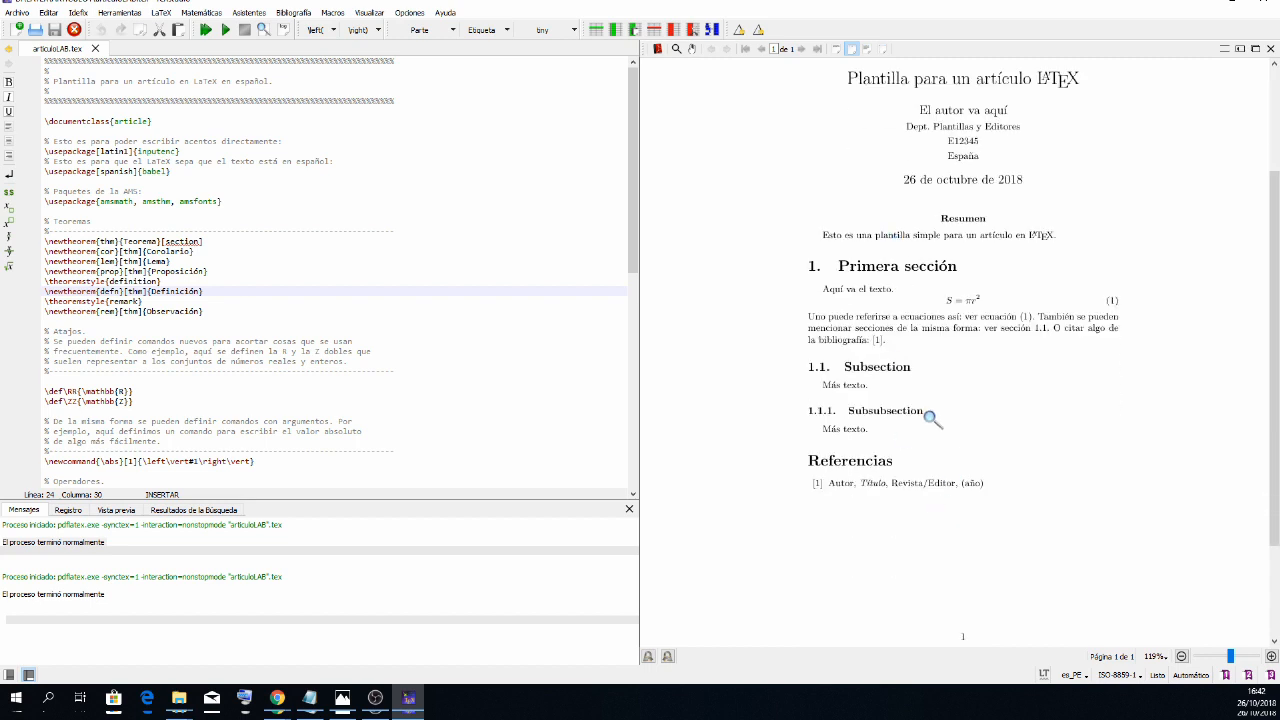
# - Open plantilla-articulo-suelto-sfs.tex from the ARTICULO2 folder inside LATEX on drive D
pyautogui.click(35, 29)
pyautogui.click(237, 37)
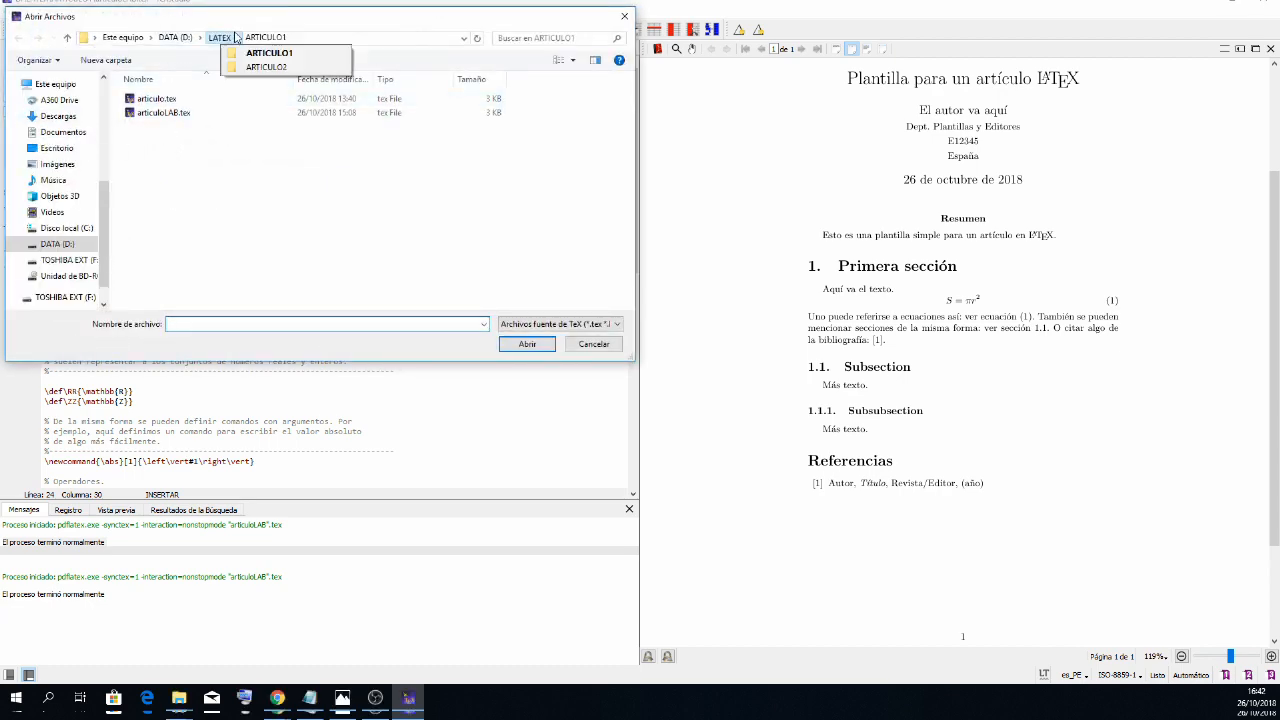
pyautogui.click(202, 37)
pyautogui.click(217, 37)
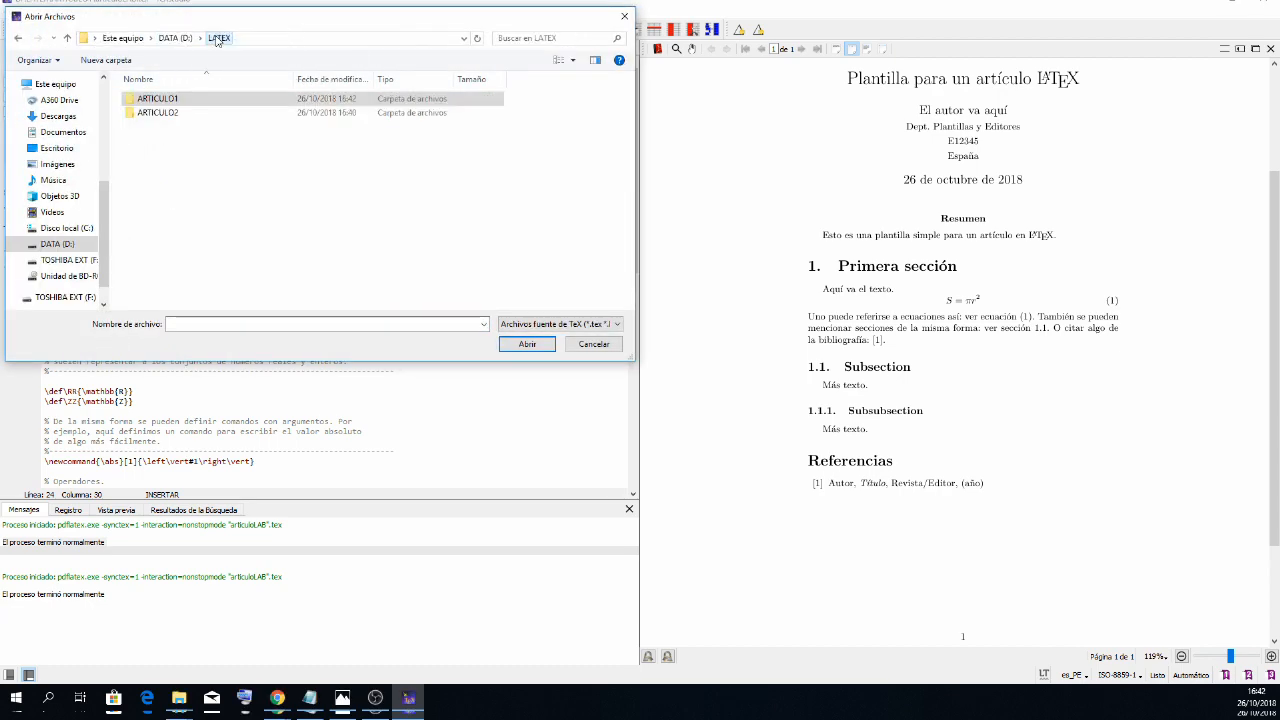
pyautogui.doubleClick(170, 114)
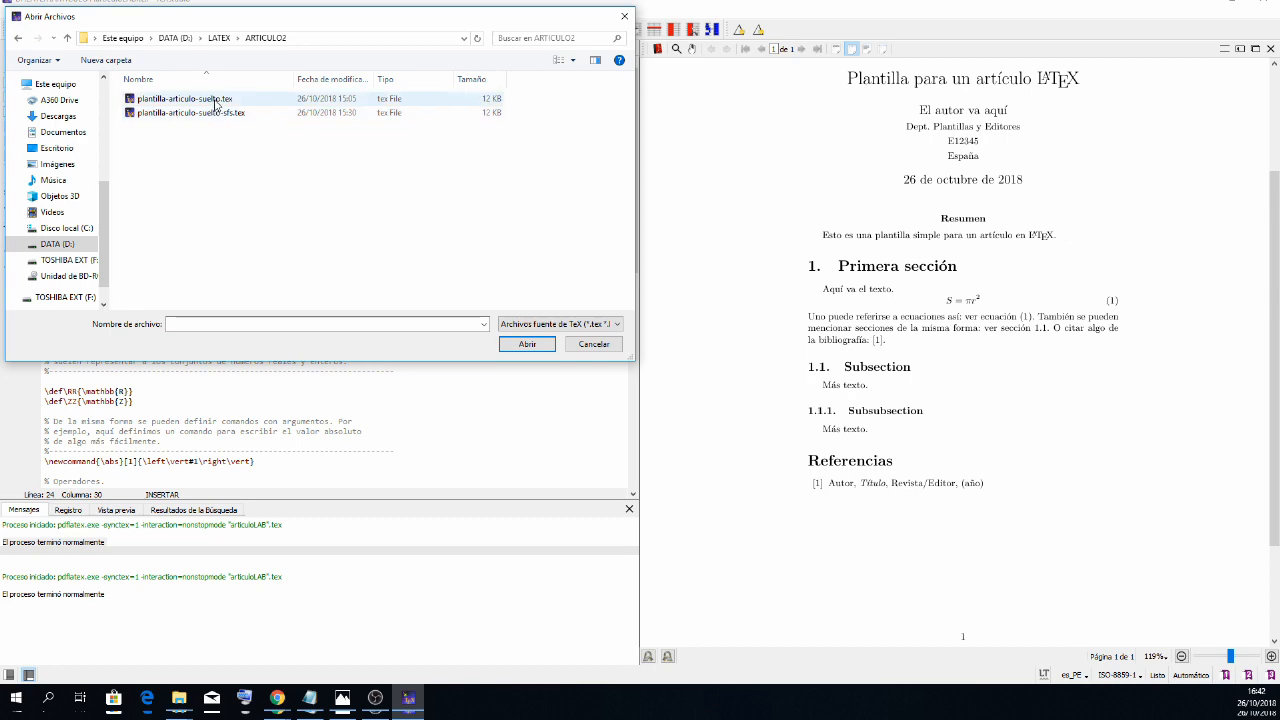
pyautogui.click(211, 113)
pyautogui.click(527, 344)
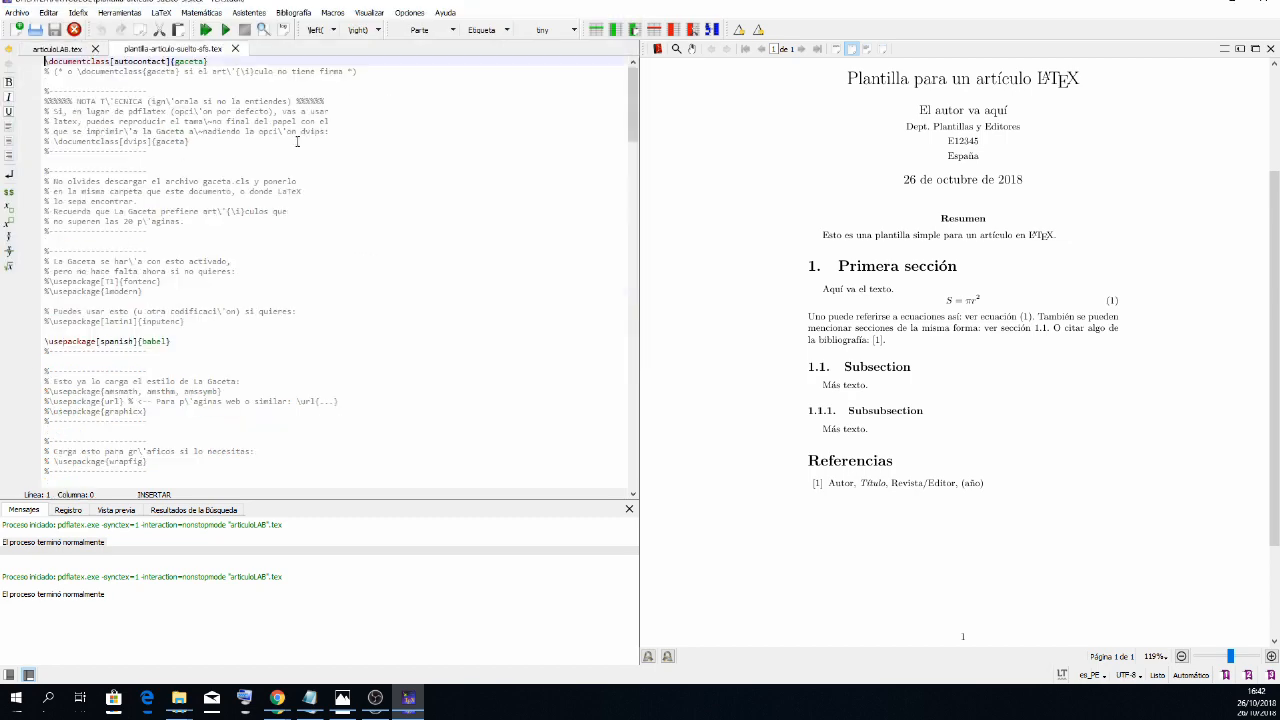
# - Compile plantilla-articulo-suelto-sfs.tex with the build-and-view command and look through the PDF pages up to the references
pyautogui.click(205, 29)
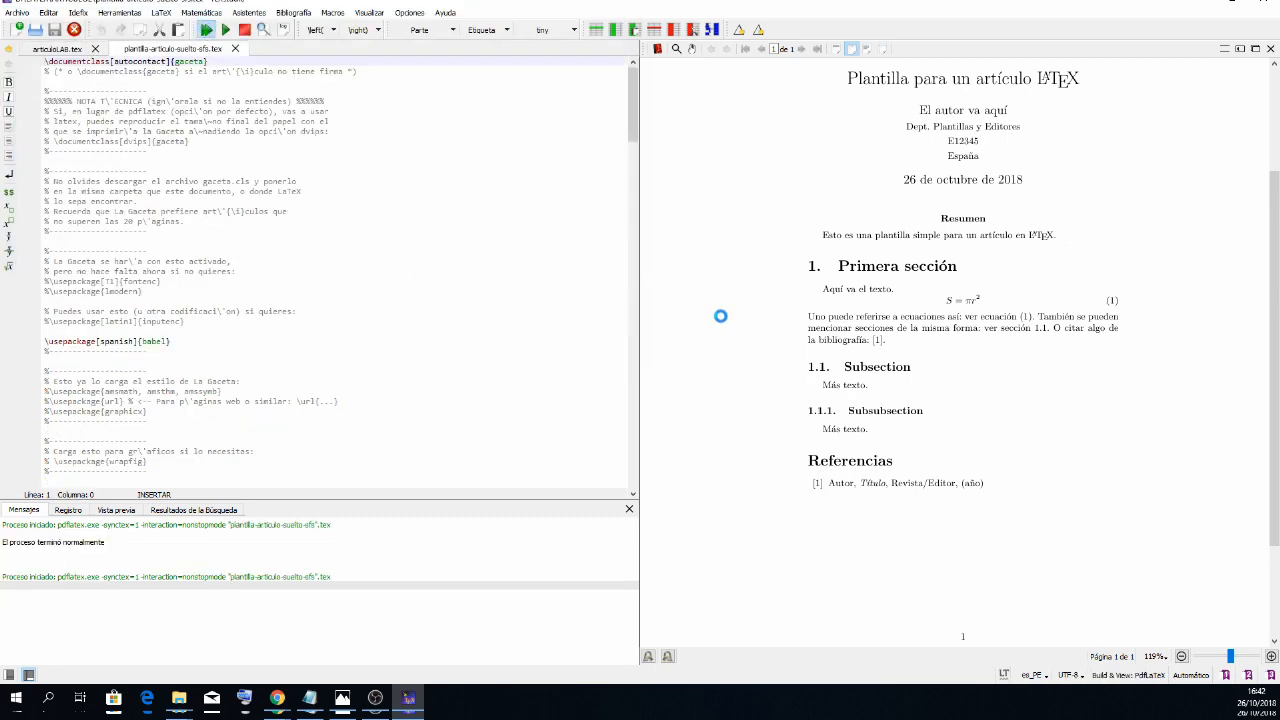
pyautogui.scroll(-10, 847, 266)
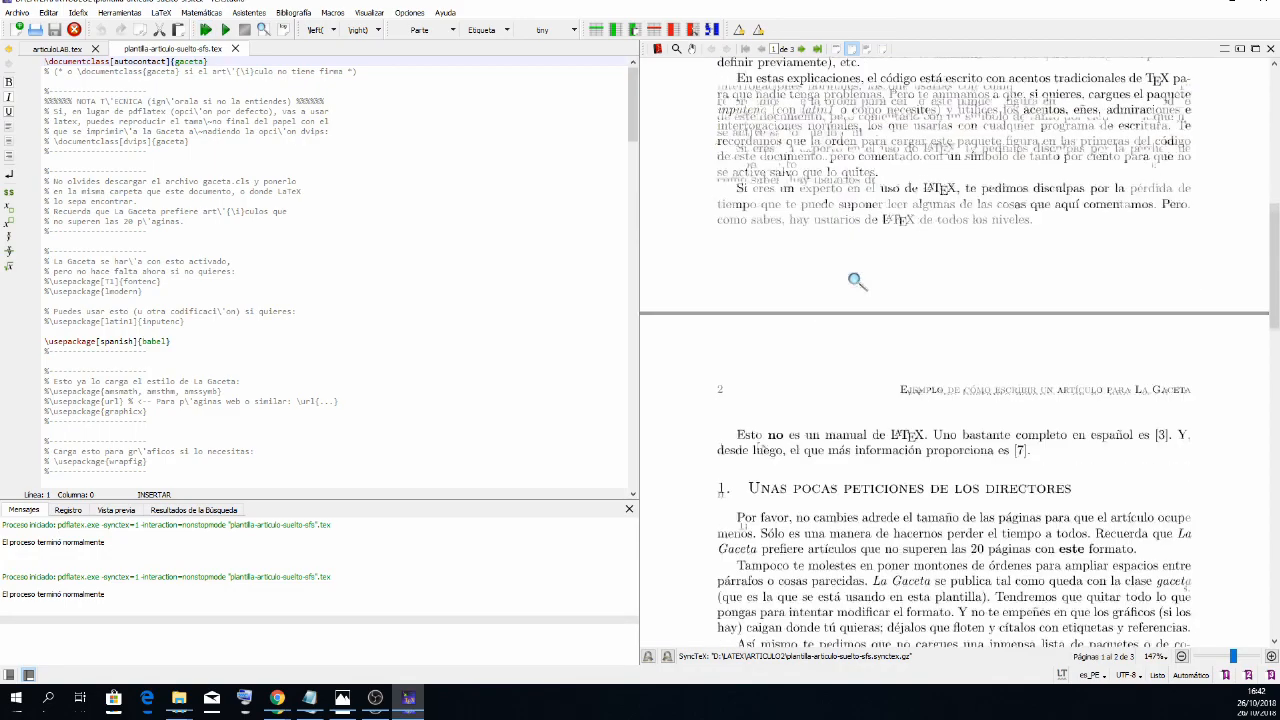
pyautogui.scroll(-7, 847, 266)
pyautogui.scroll(10, 846, 278)
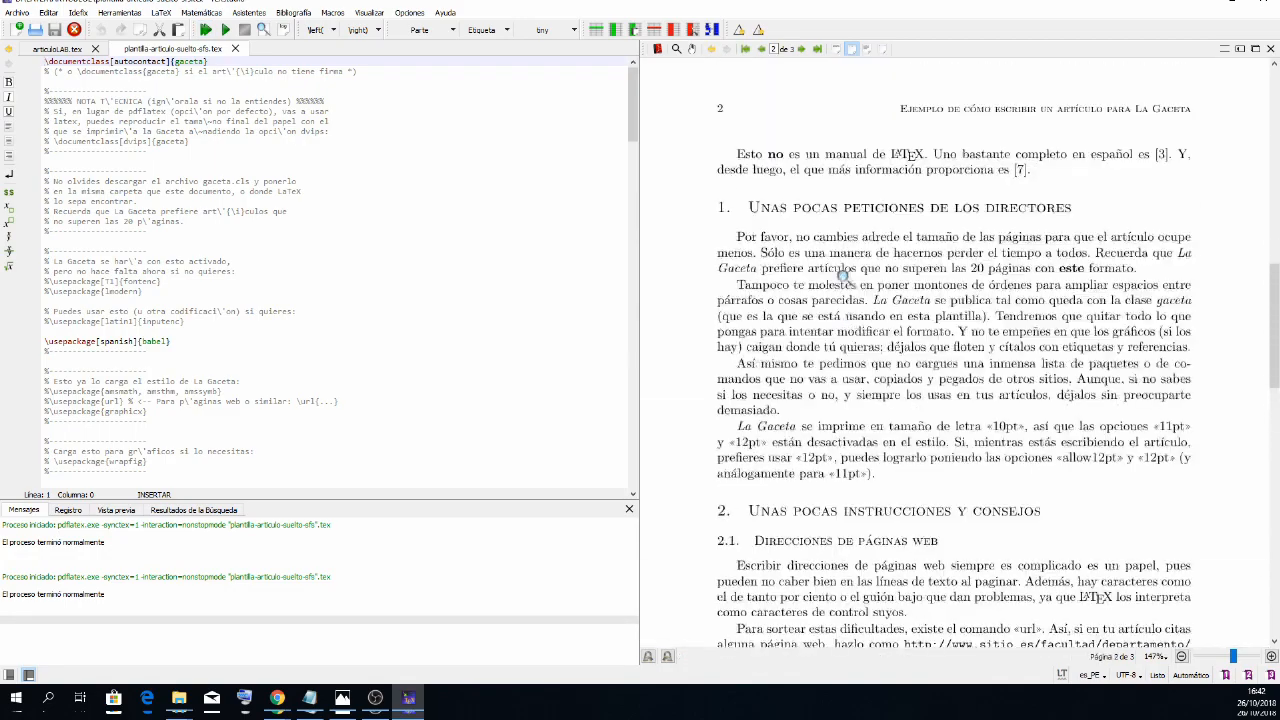
pyautogui.scroll(3, 846, 278)
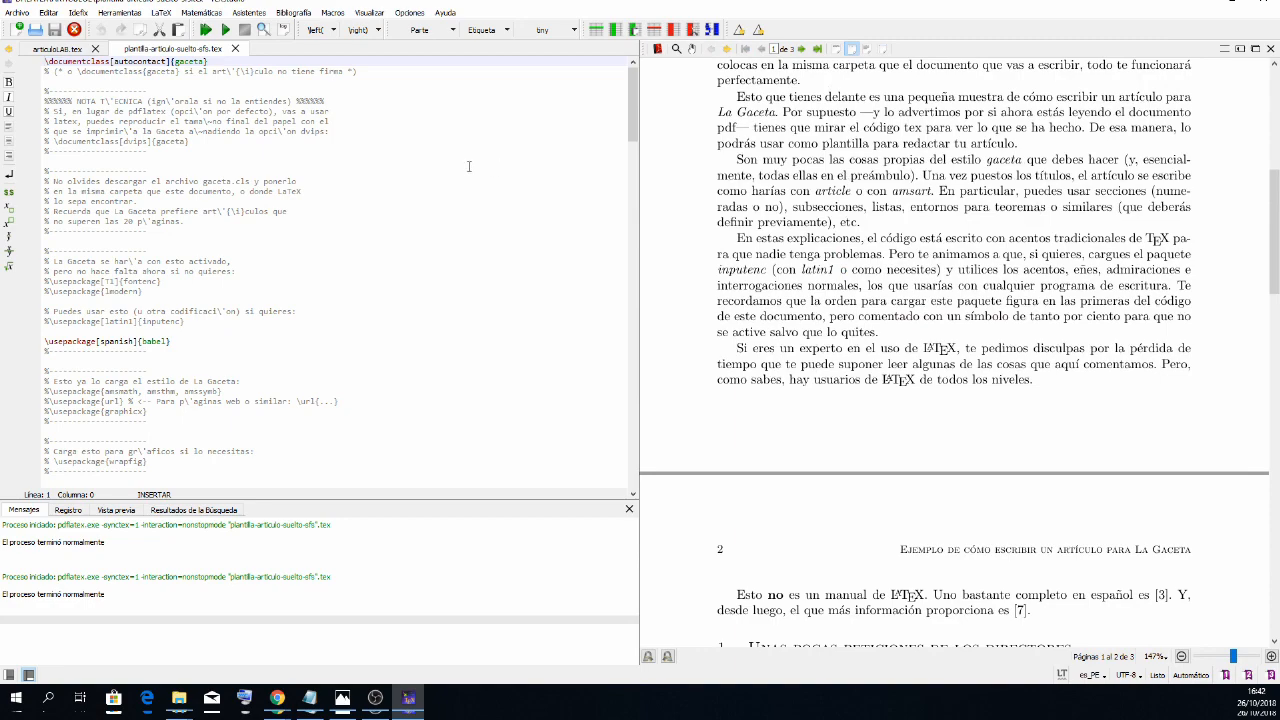
pyautogui.scroll(5, 1014, 257)
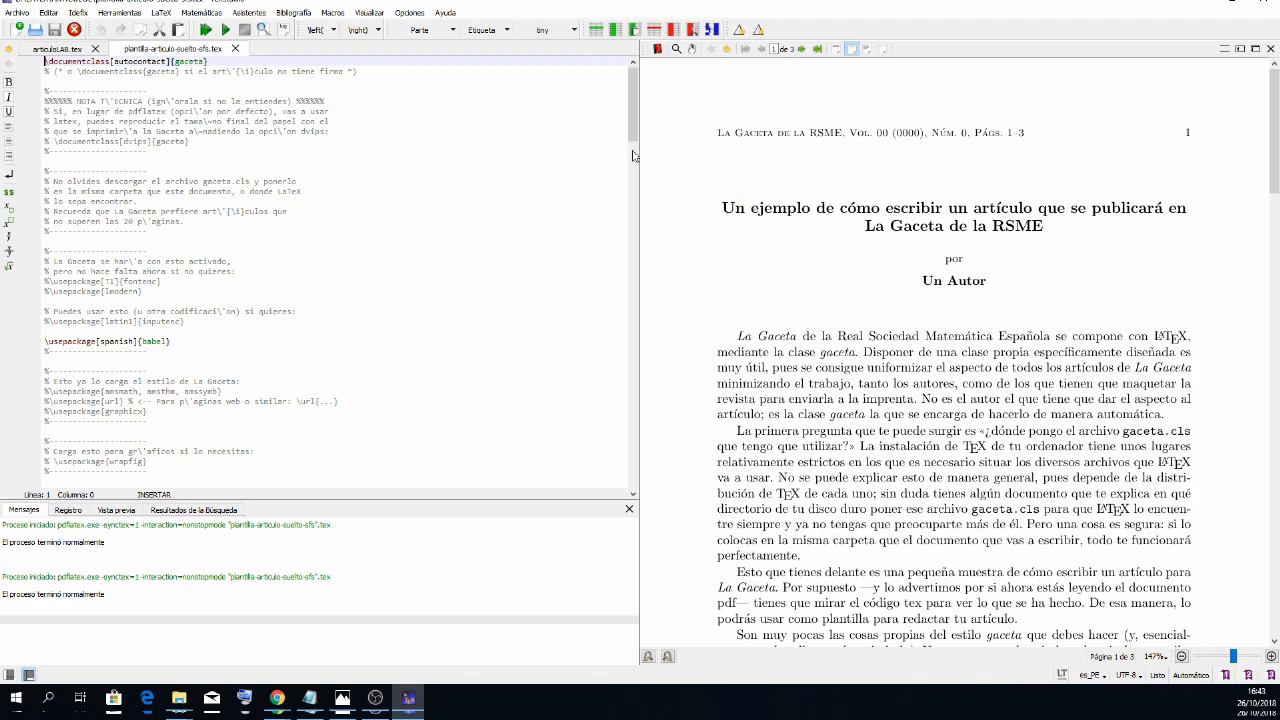
pyautogui.scroll(-20, 797, 233)
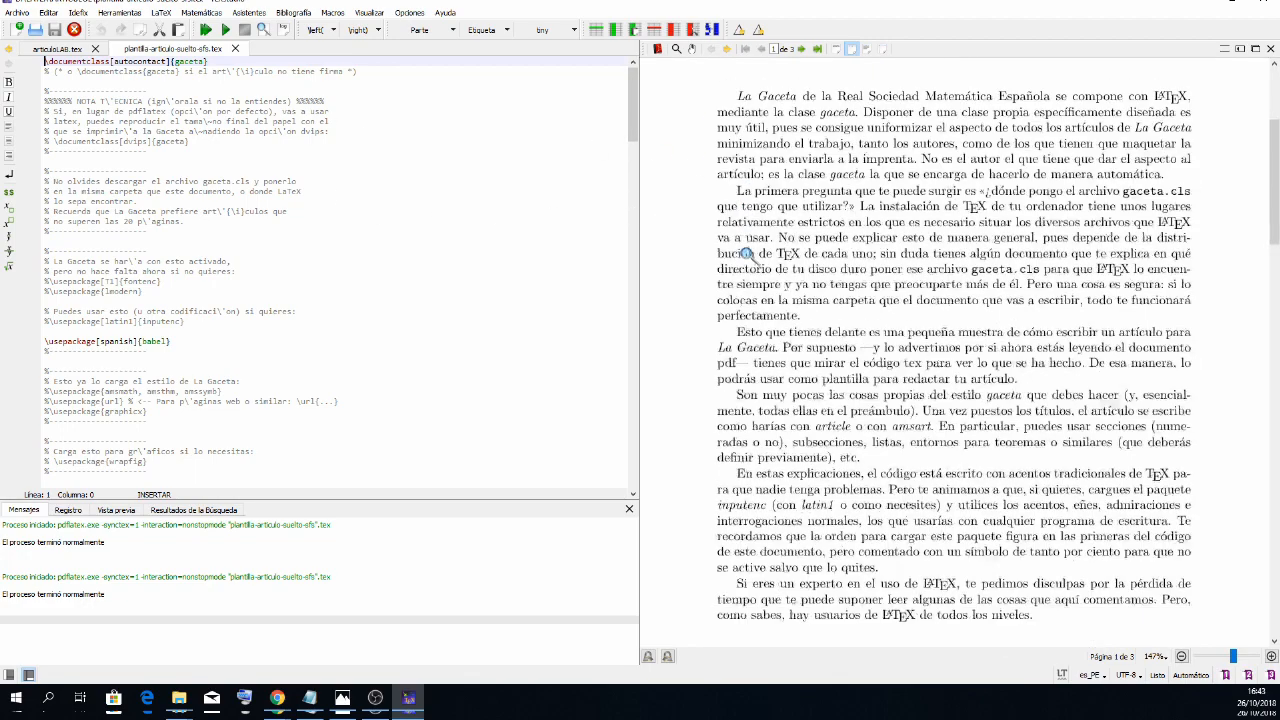
pyautogui.scroll(-6, 747, 260)
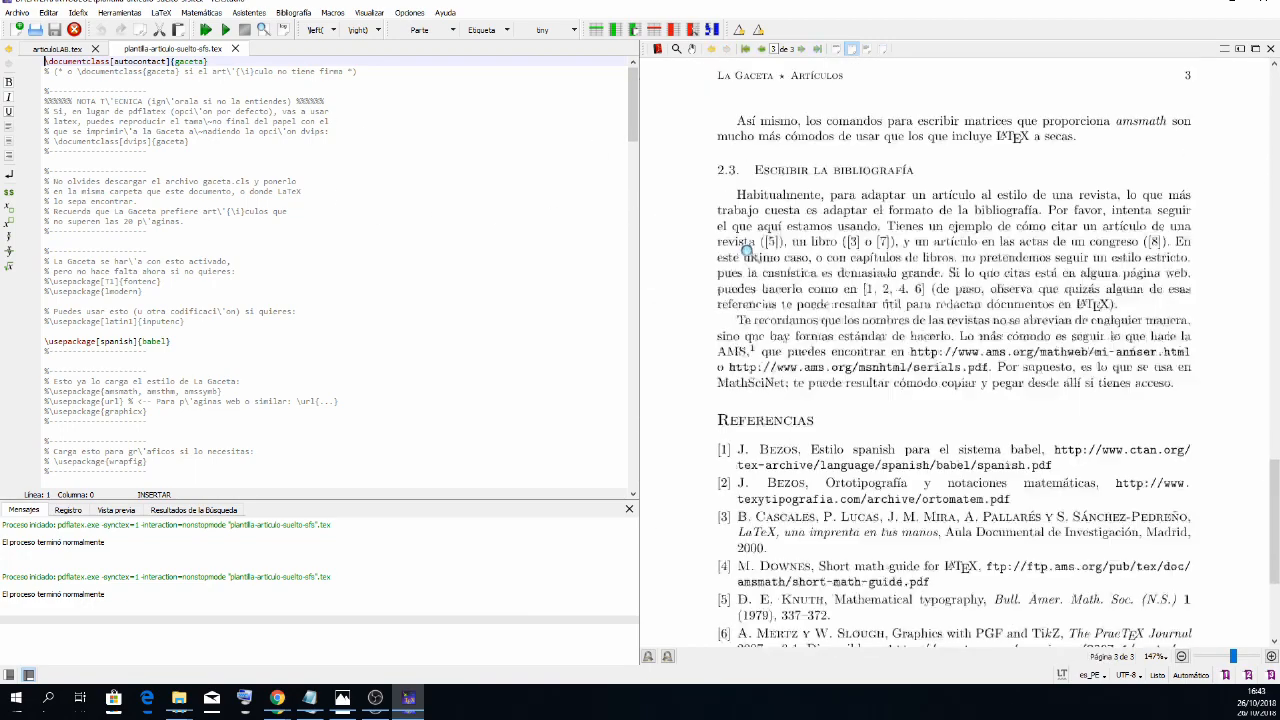